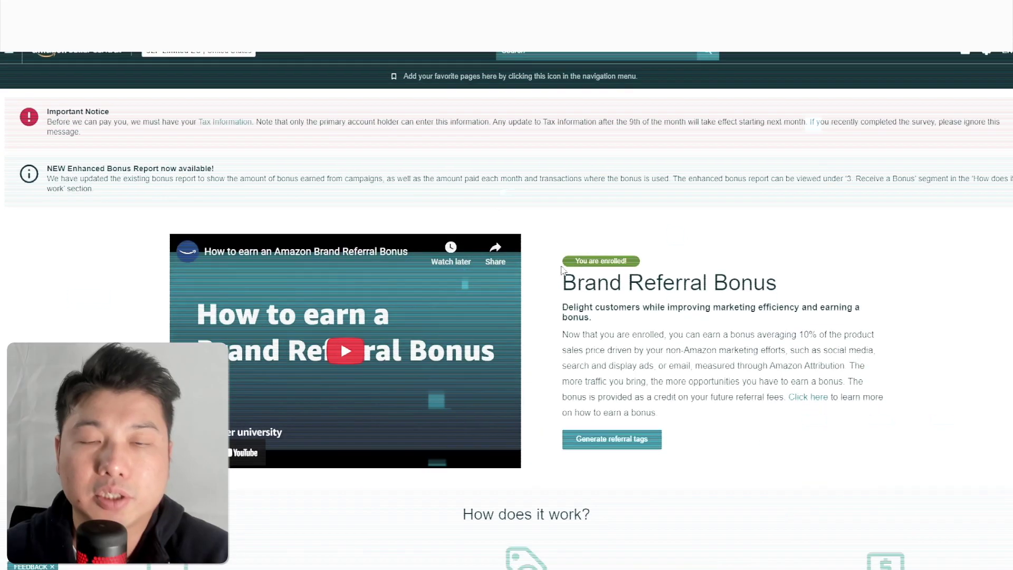
Read through the Brand Referral Bonus page, highlighting the explanation of how to receive a bonus
scroll(562, 269, "down", 3)
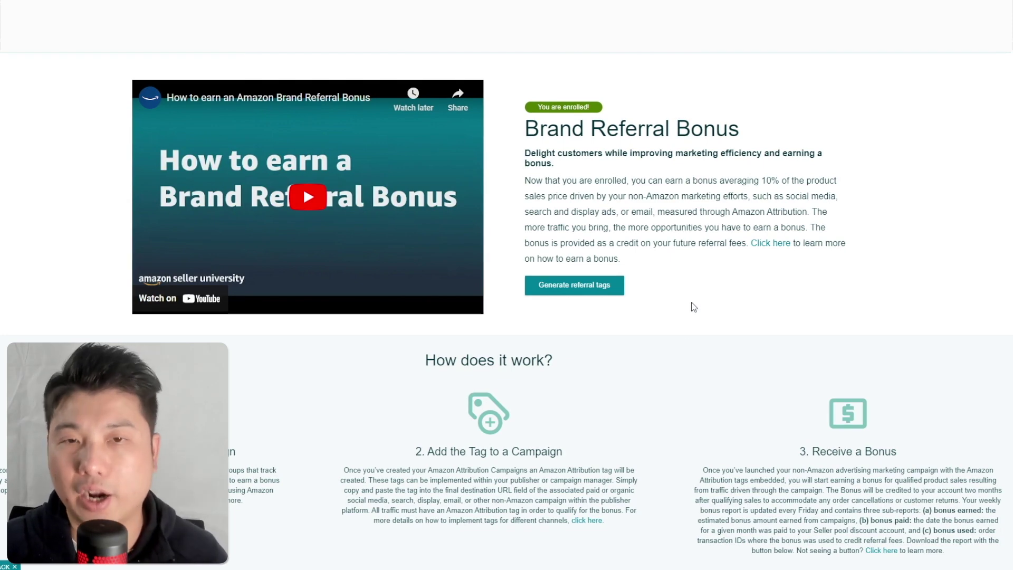
scroll(694, 310, "down", 3)
mouse_move(805, 303)
left_mouse_down()
mouse_move(836, 303)
mouse_move(943, 353)
mouse_move(945, 383)
mouse_move(703, 298)
left_mouse_up()
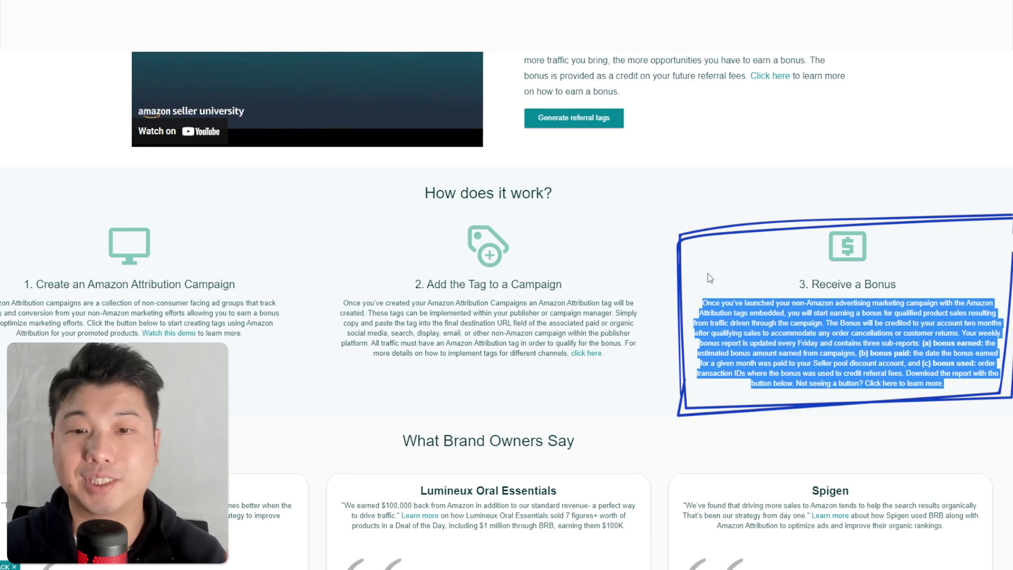
left_click(707, 273)
scroll(706, 274, "down", 3)
scroll(825, 298, "up", 3)
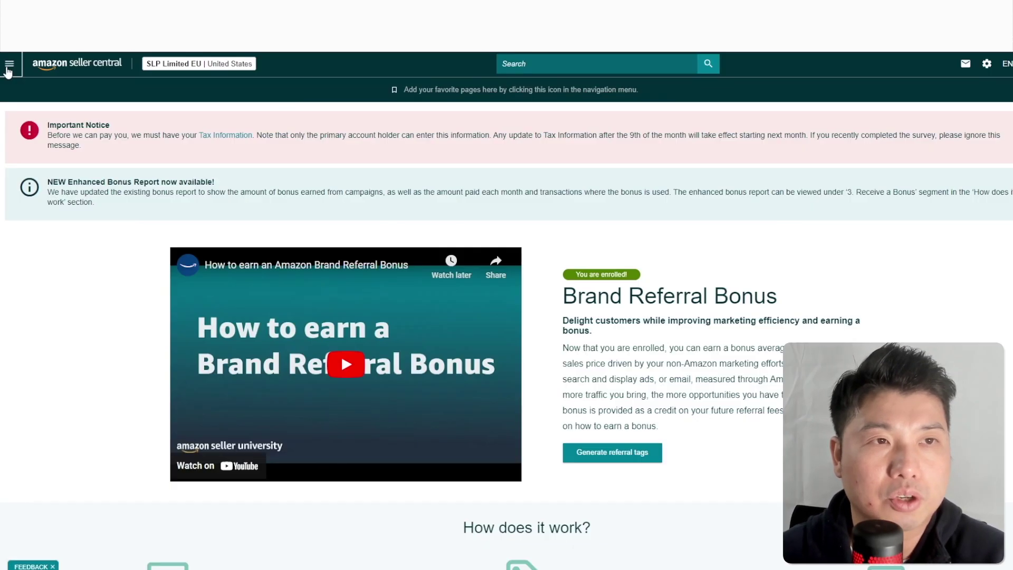
Open the Brand Referral Bonus page from the Brands section of the site navigation
left_click(7, 65)
mouse_move(100, 272)
mouse_move(87, 300)
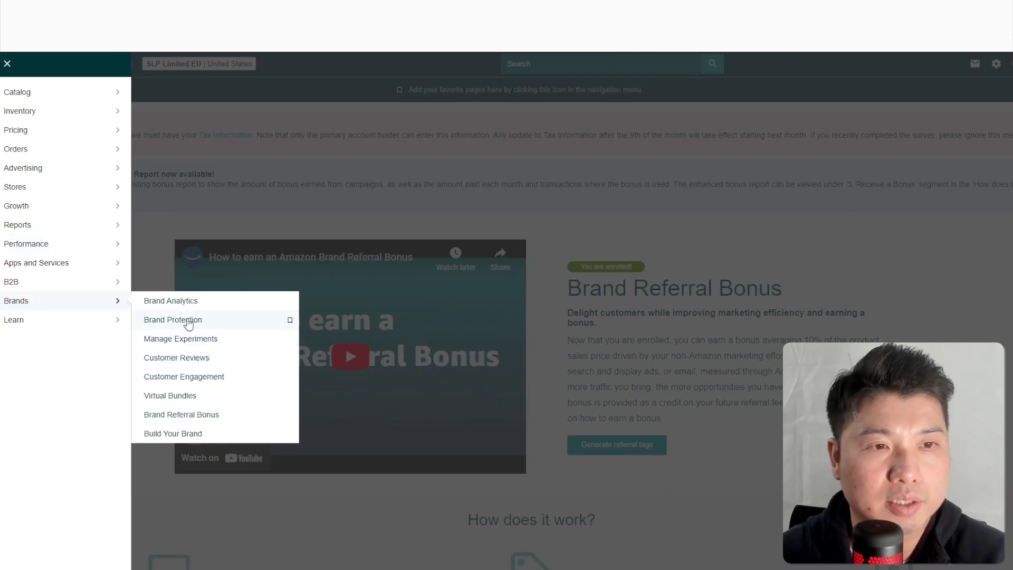
left_click(205, 416)
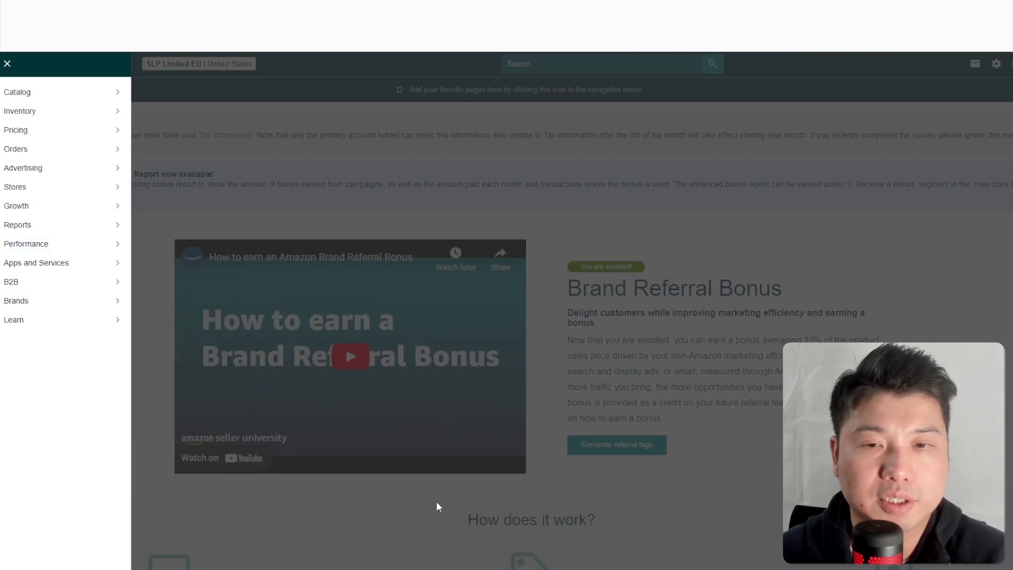
scroll(696, 227, "down", 3)
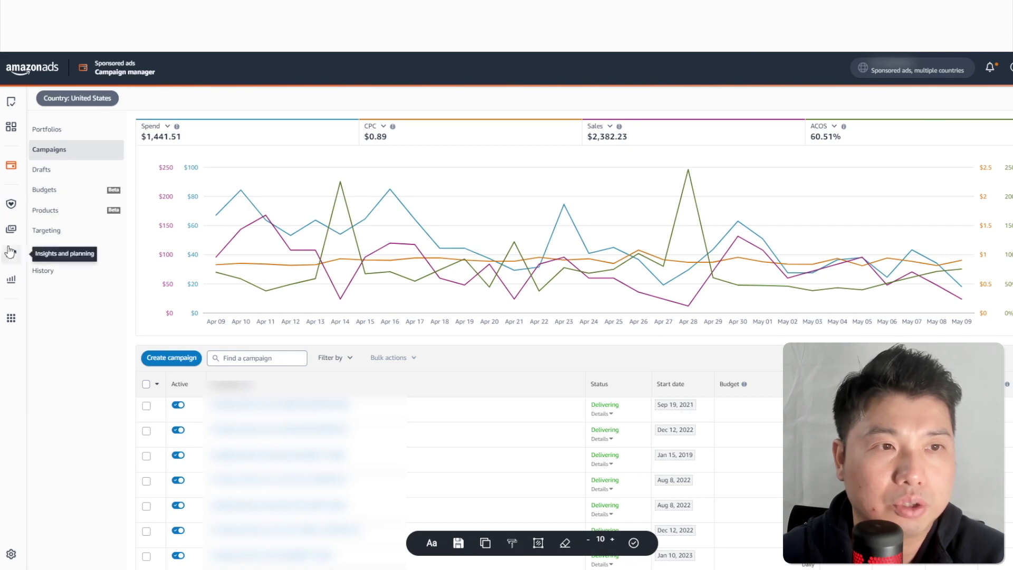
Open Amazon Attribution under Measurement & Reporting and start a new campaign using manual creation
left_click(15, 282)
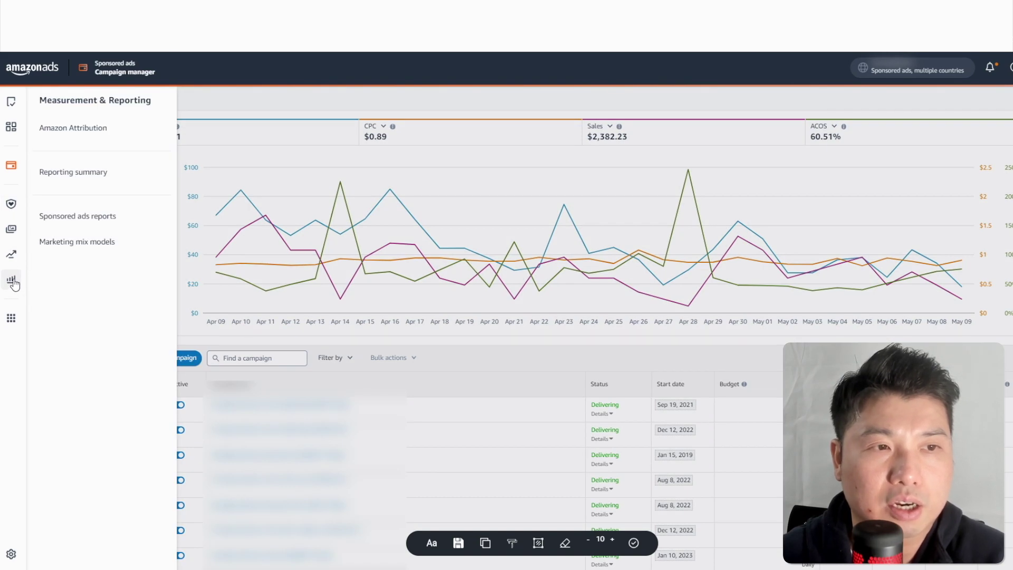
left_click(79, 127)
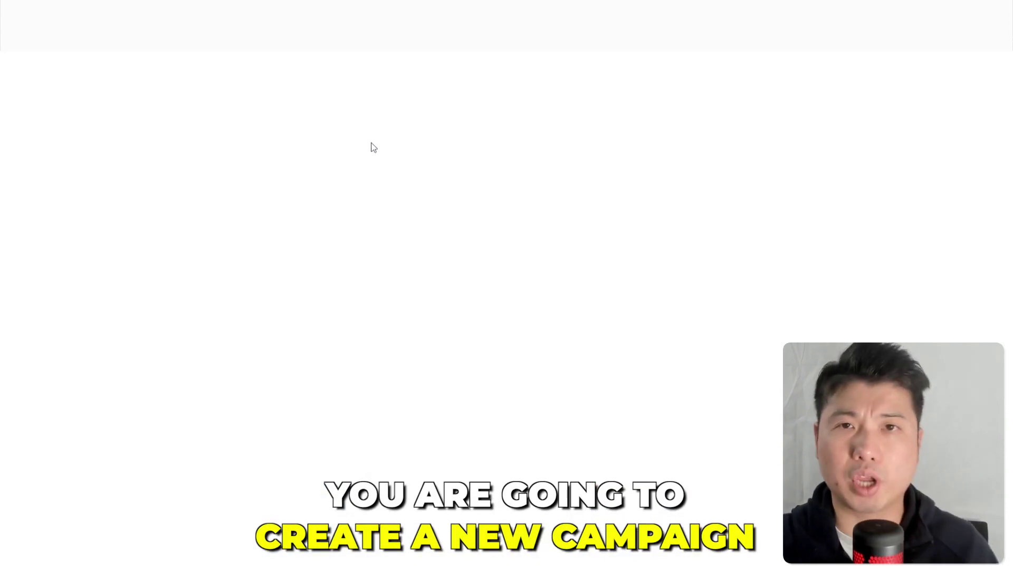
left_click(179, 261)
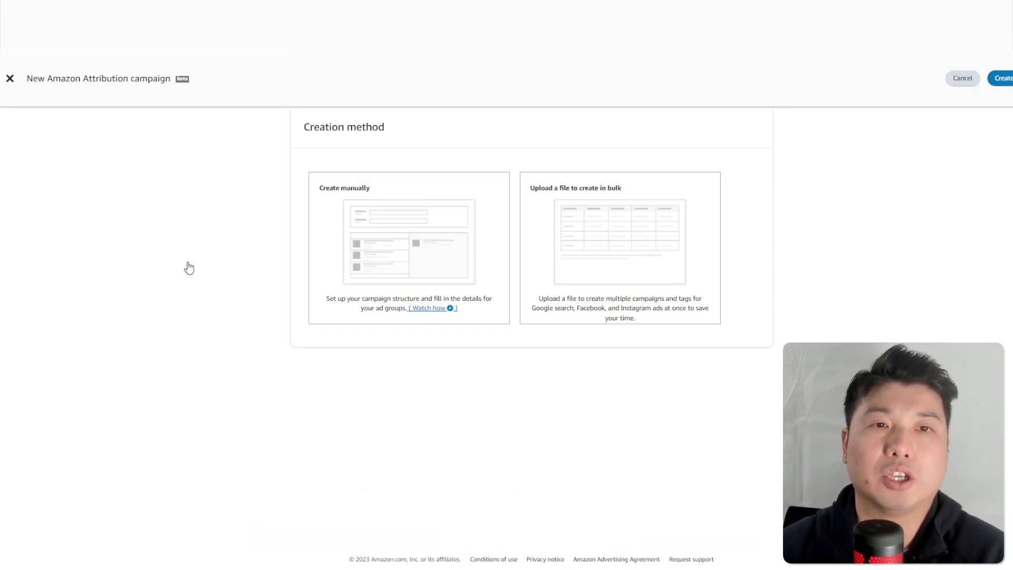
left_click(361, 216)
Name the attribution campaign "Facebook <> LC Campaign" in the campaign settings
scroll(481, 398, "down", 3)
left_click(451, 283)
type("Facebook <> LC Campaign")
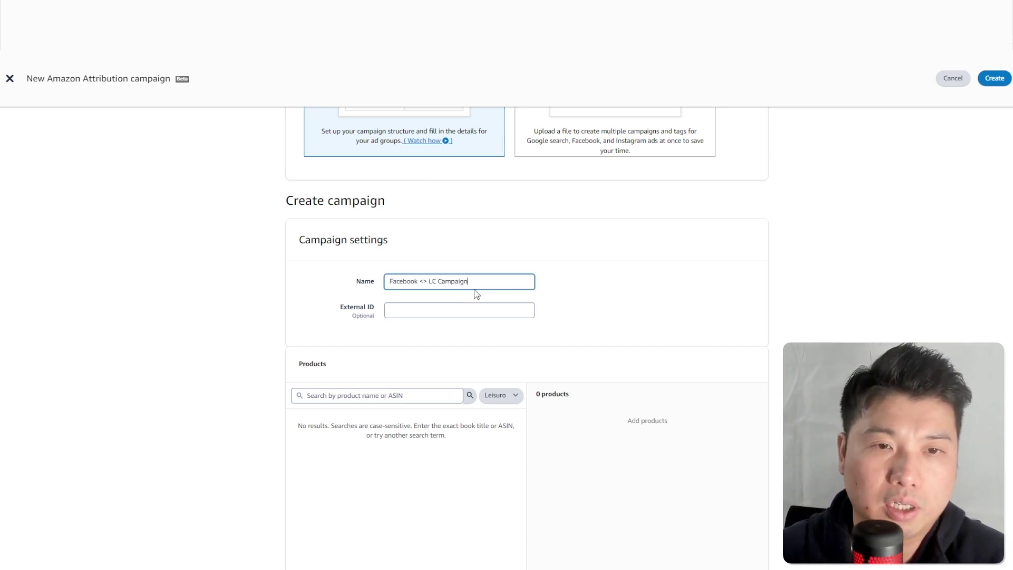
left_click_drag(467, 281, 352, 272)
Switch the product list to the Sully brand and add the Baby Monitor Mount (White) corner camera shelf to the campaign
left_click(388, 397)
left_click(498, 395)
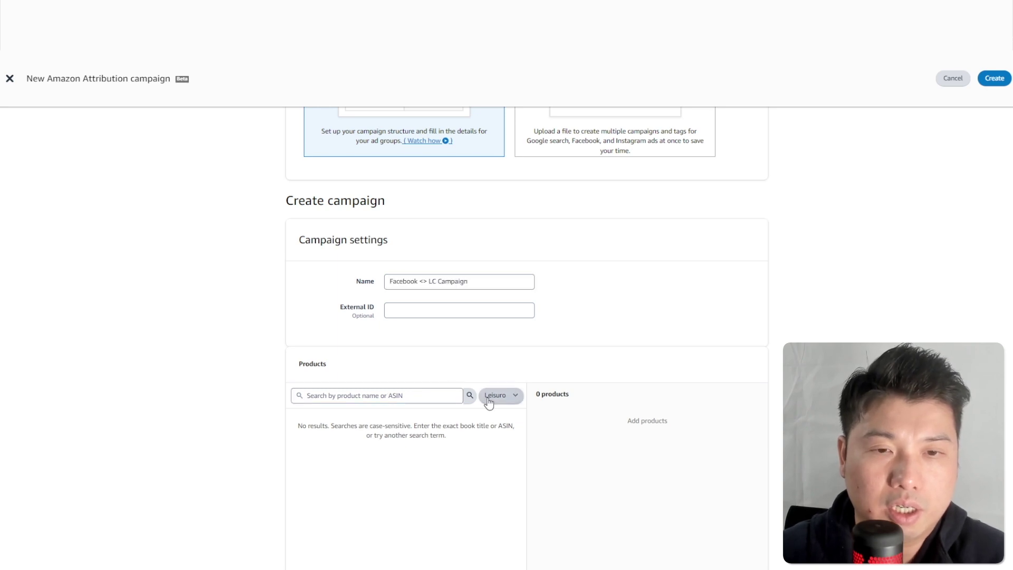
left_click(495, 416)
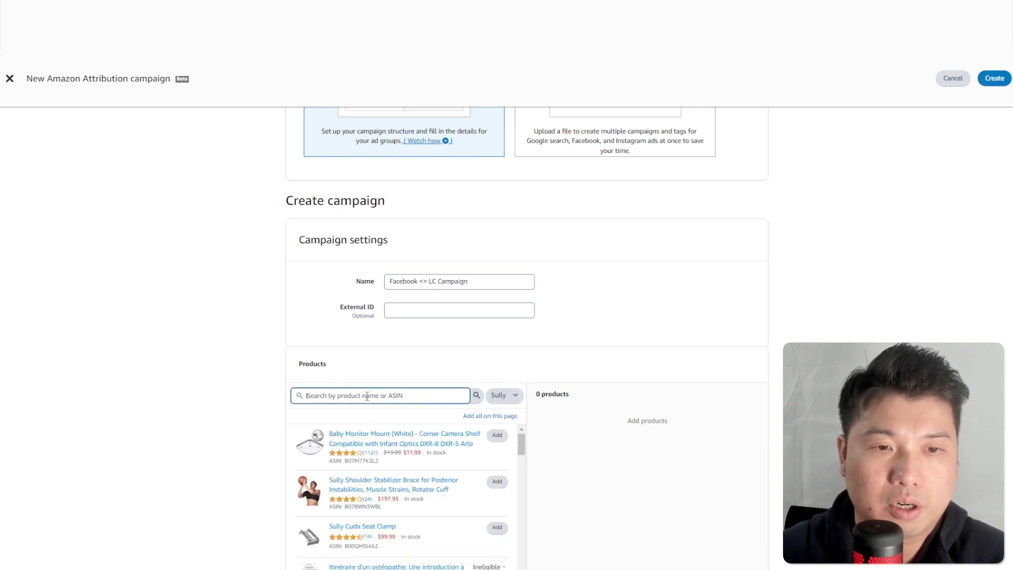
left_click(495, 435)
scroll(641, 314, "down", 5)
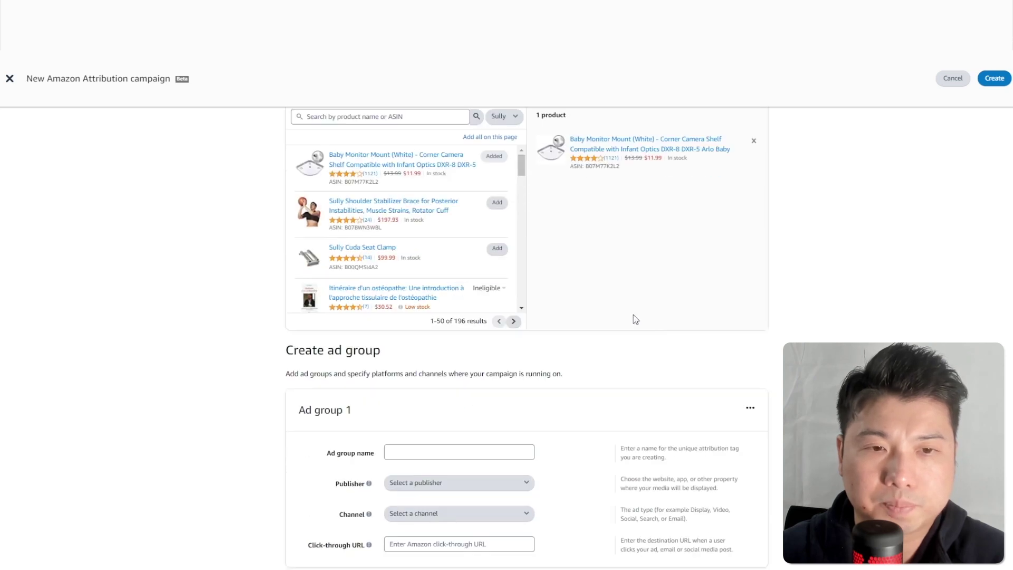
scroll(527, 264, "up", 4)
left_click_drag(422, 212, 314, 210)
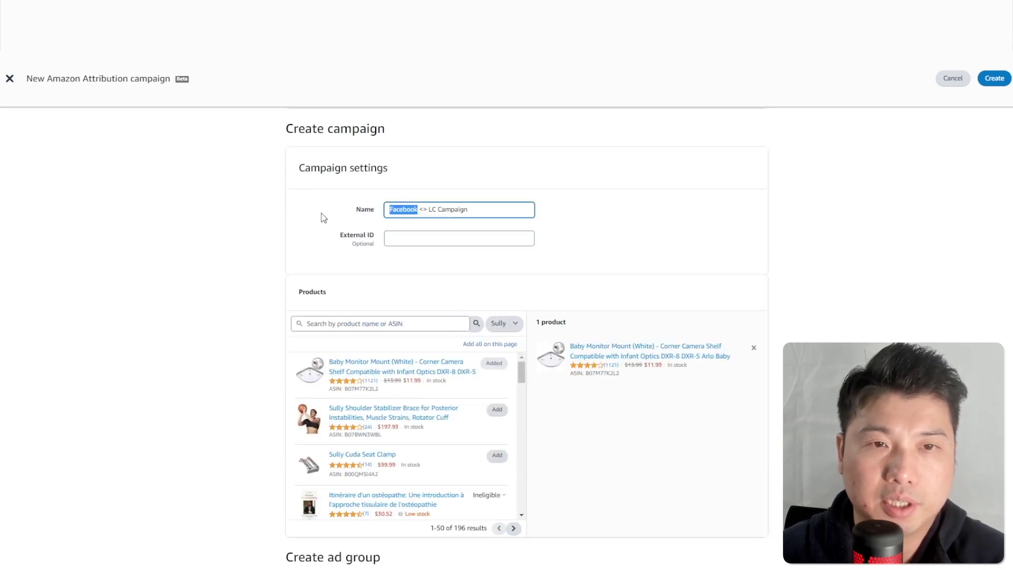
Name the first ad group adgp_fb_ads
scroll(405, 425, "down", 5)
scroll(422, 430, "down", 4)
left_click(436, 437)
type("ad")
type("go")
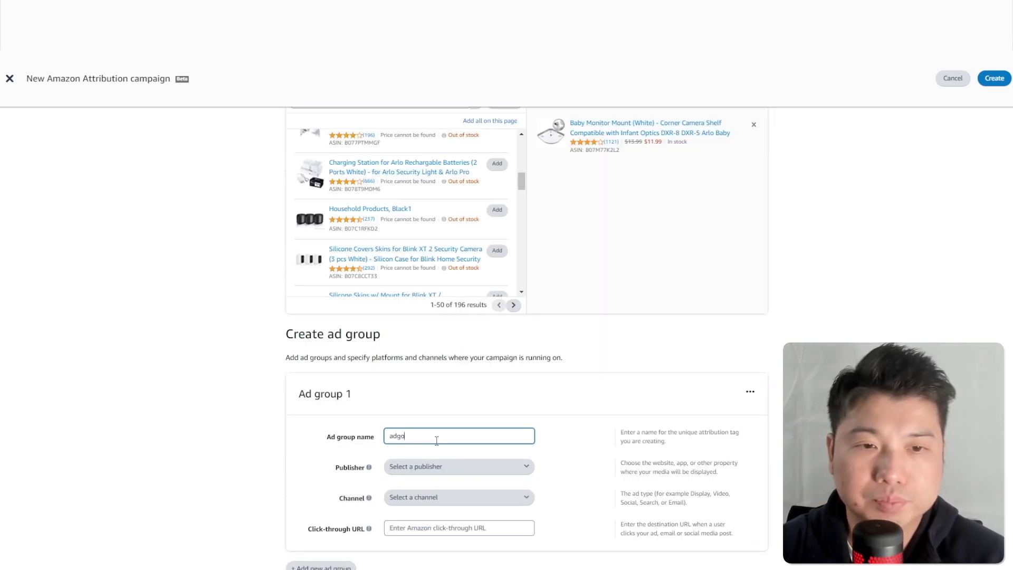
type("p_fb_ads")
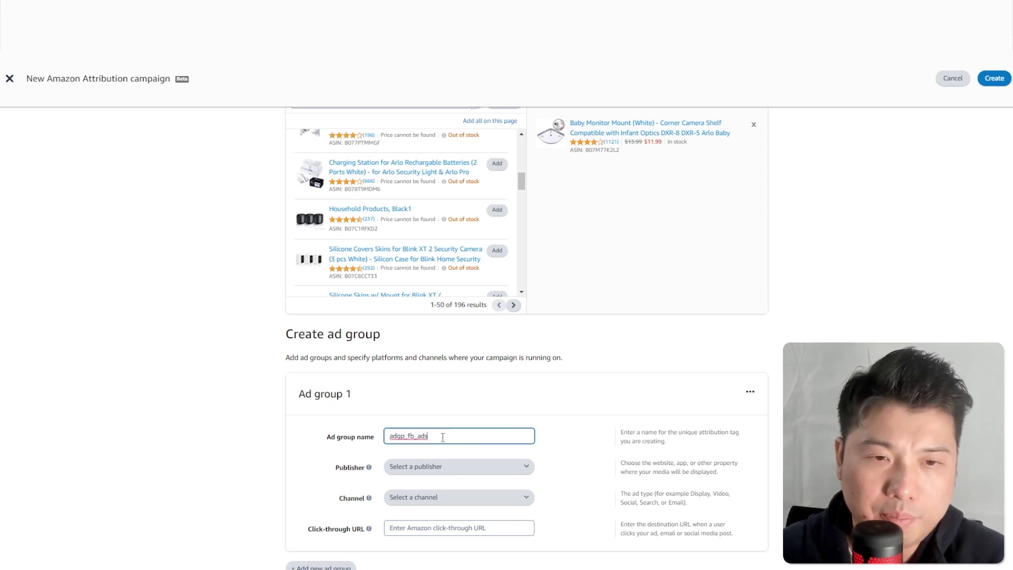
left_click_drag(437, 441, 369, 433)
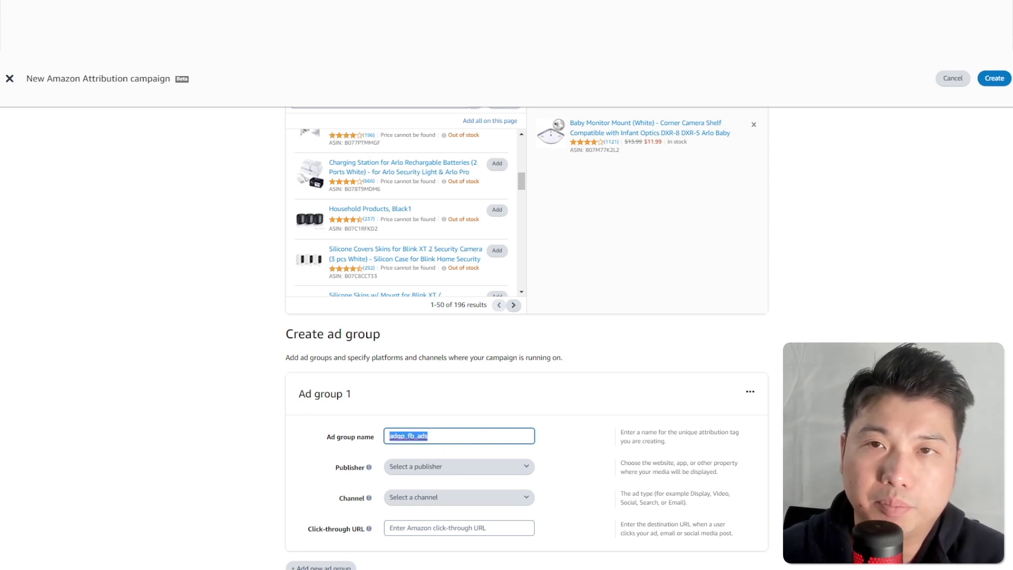
left_click(449, 441)
left_click_drag(468, 430, 409, 433)
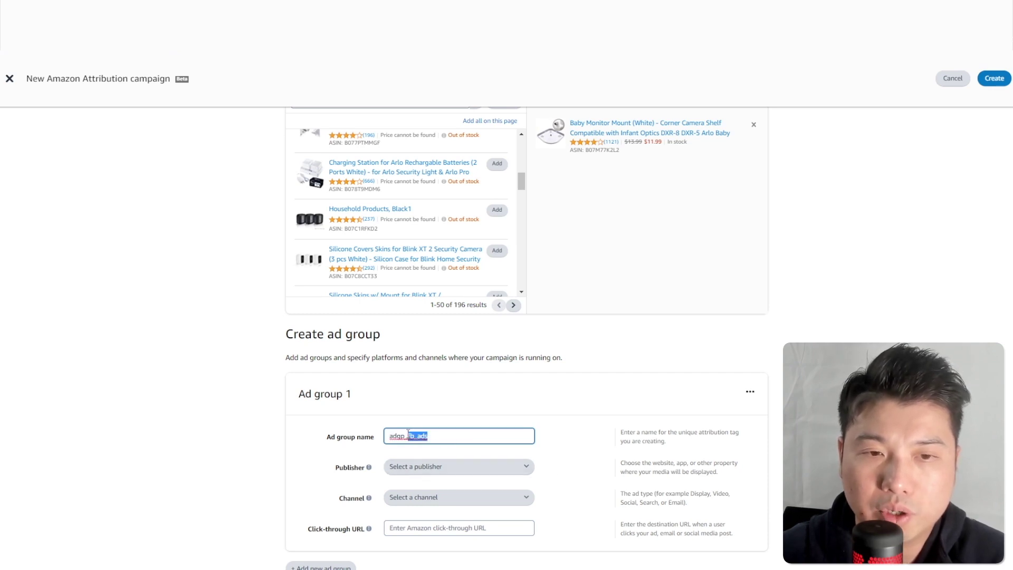
left_click(481, 433)
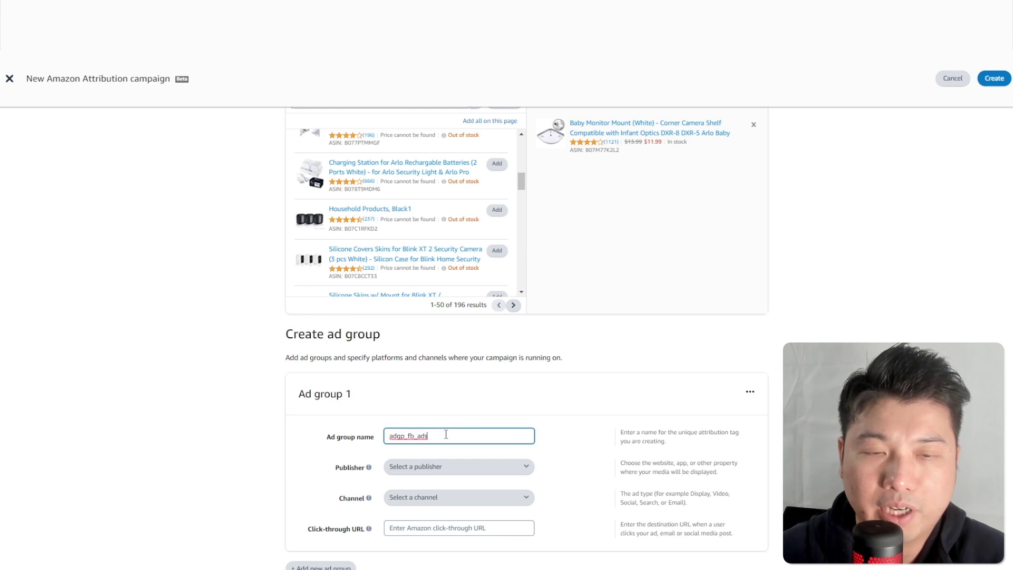
left_click(378, 420)
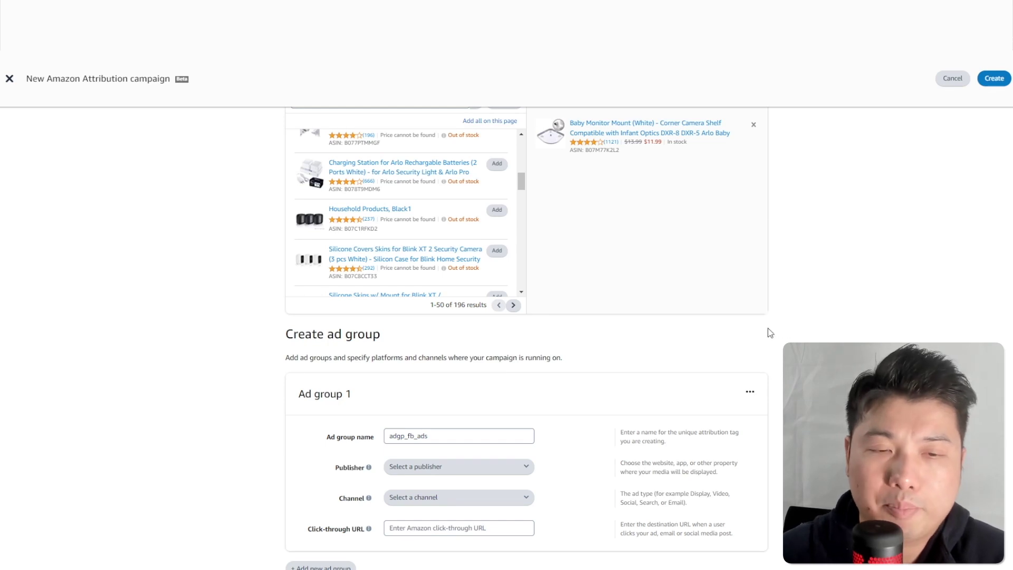
Set the ad group's publisher to Facebook and its channel to Social
scroll(474, 401, "down", 1)
left_click(454, 412)
type("face")
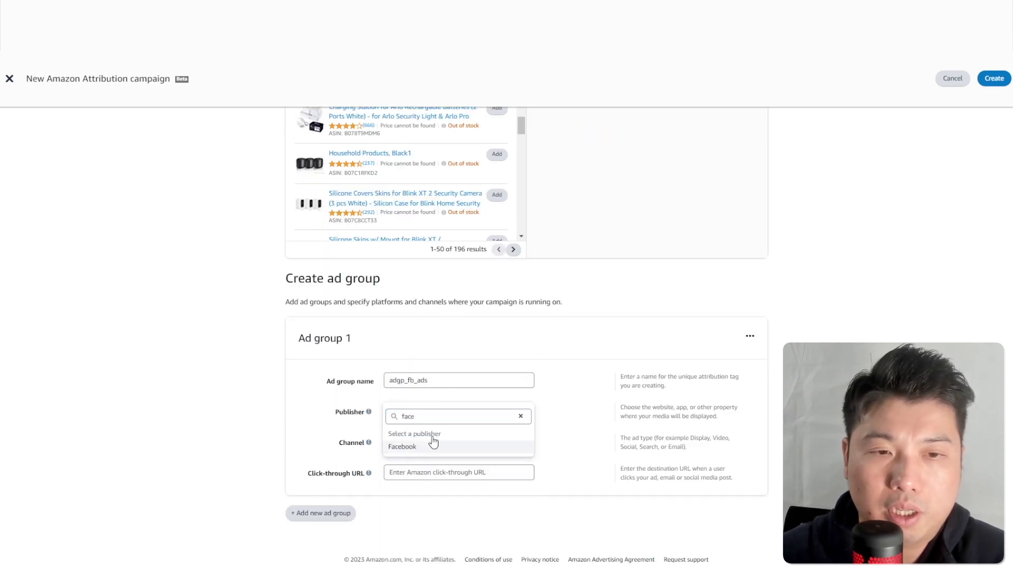
left_click(430, 445)
left_click(446, 441)
left_click(556, 433)
left_click(458, 473)
type("https://www.amazon.com/dp/B07M77K2L2")
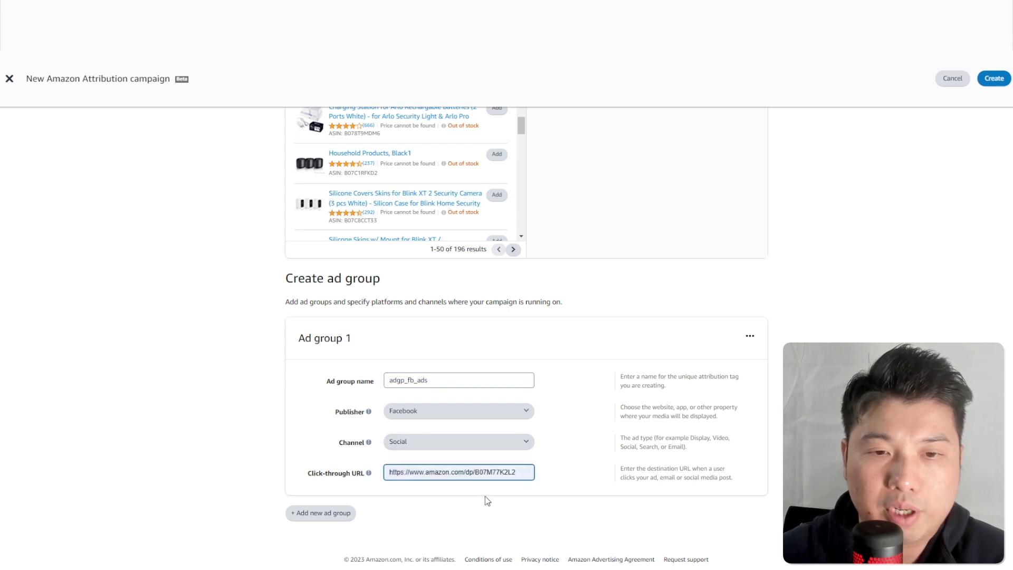
left_click_drag(519, 472, 348, 469)
key("ctrl+c")
scroll(388, 342, "up", 3)
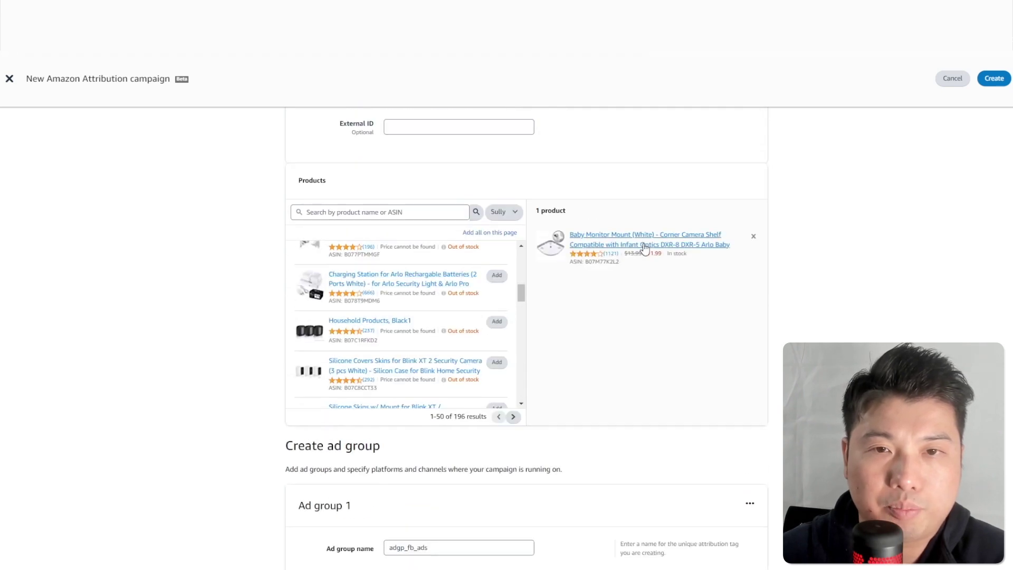
scroll(615, 335, "down", 3)
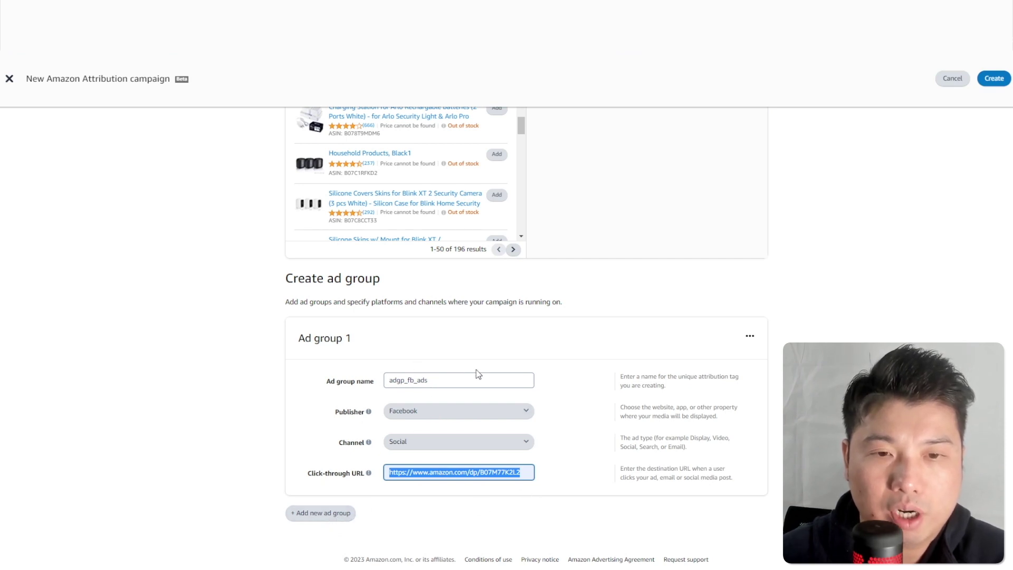
Create the attribution campaign and select the full attribution tag URL generated for its ad group
left_click(555, 479)
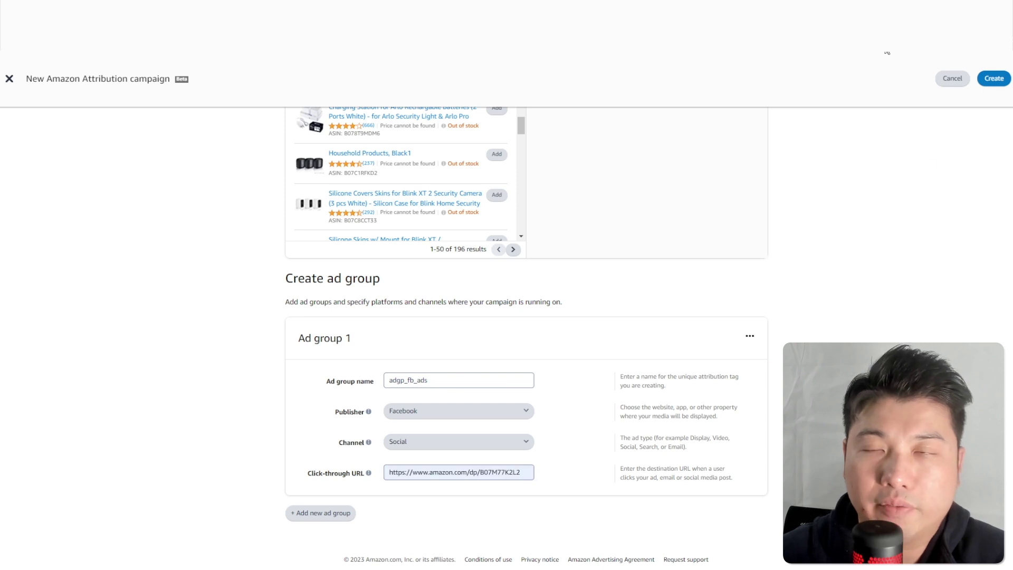
left_click(1003, 83)
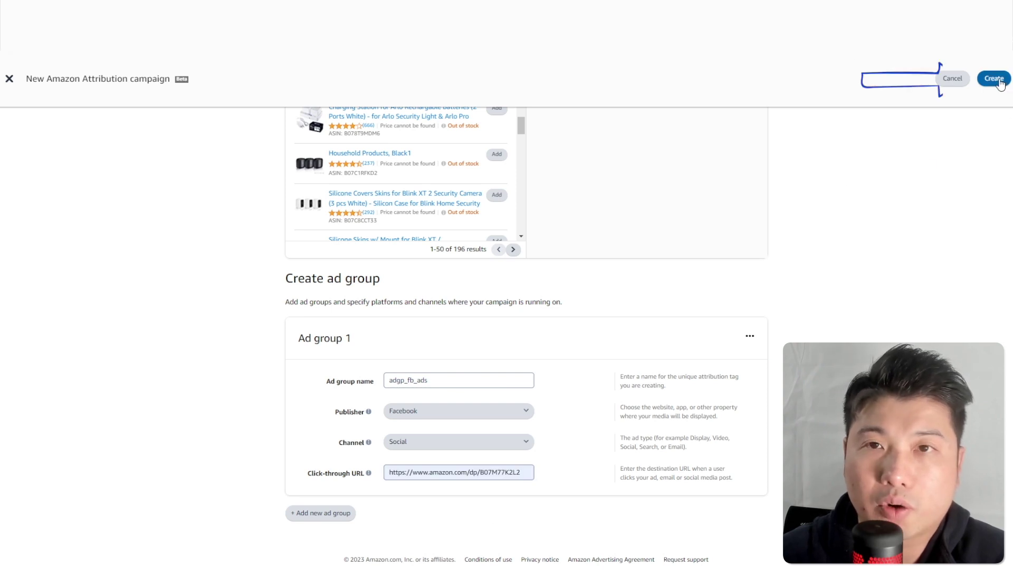
left_click_drag(648, 298, 490, 287)
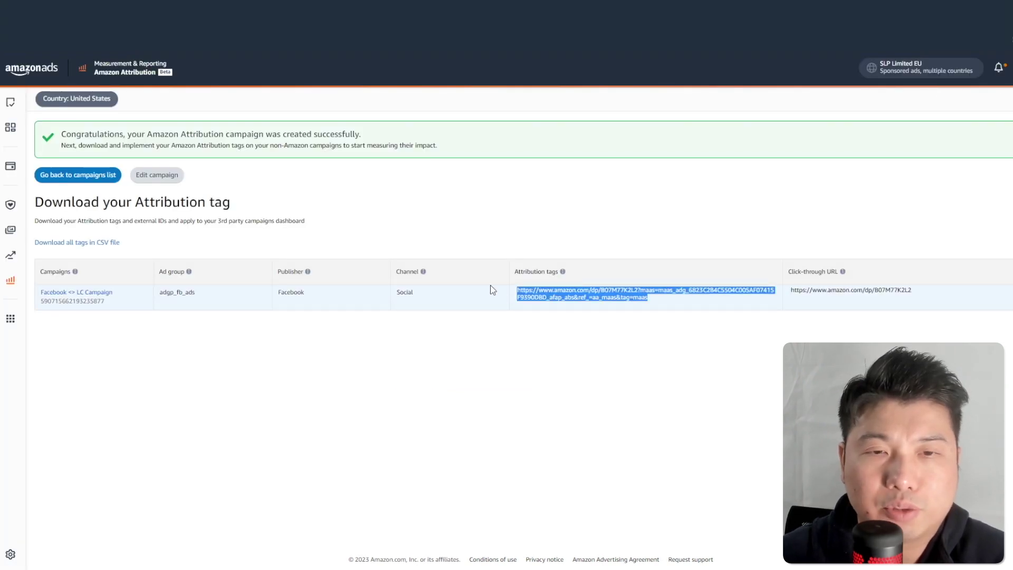
left_click(648, 302)
left_click_drag(648, 299, 514, 288)
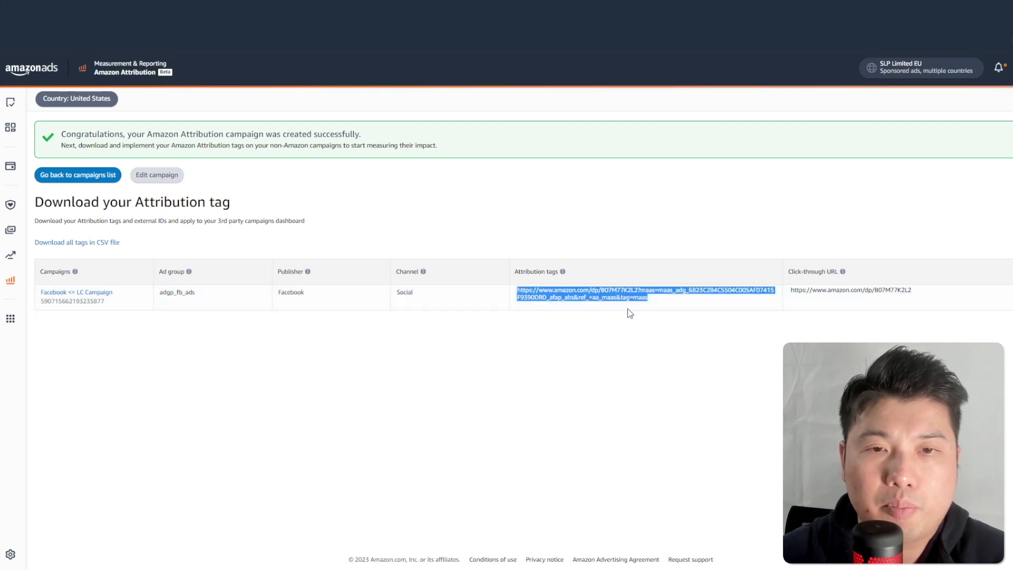
left_click(649, 299)
left_click_drag(656, 299, 516, 295)
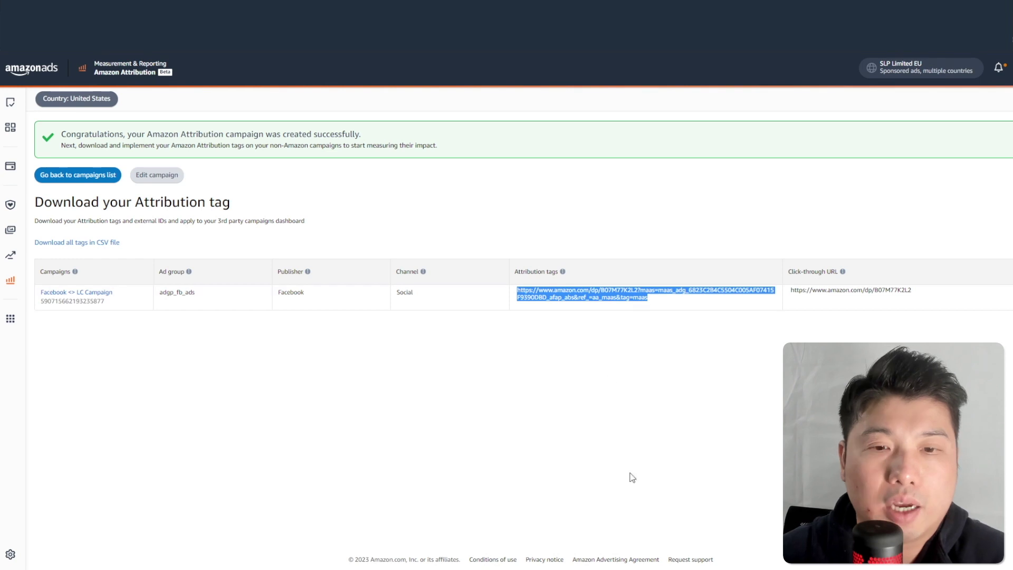
Switch to LandingCube and start a new campaign of the Promo Landing Page type
key("alt+Tab")
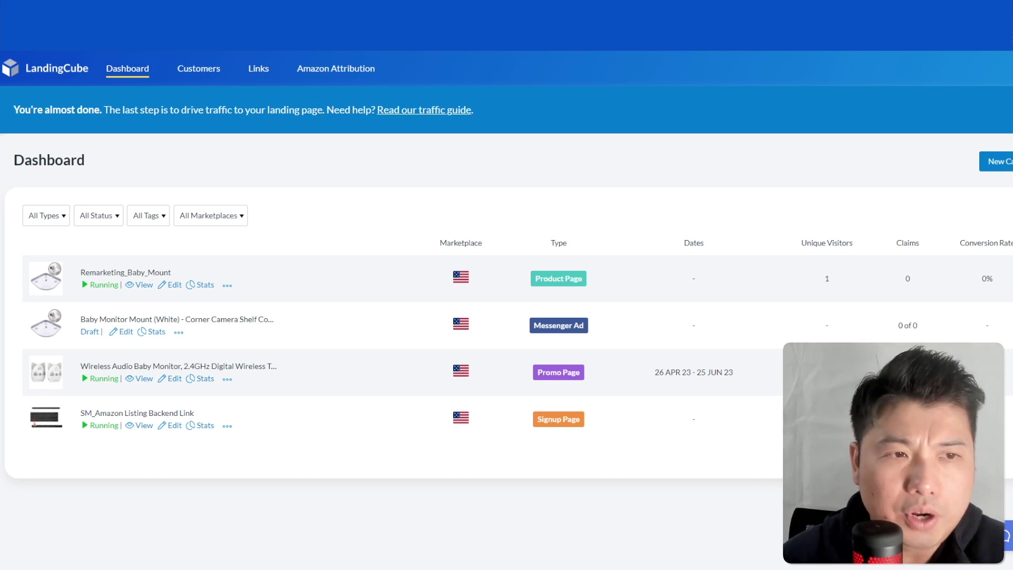
left_click(1008, 161)
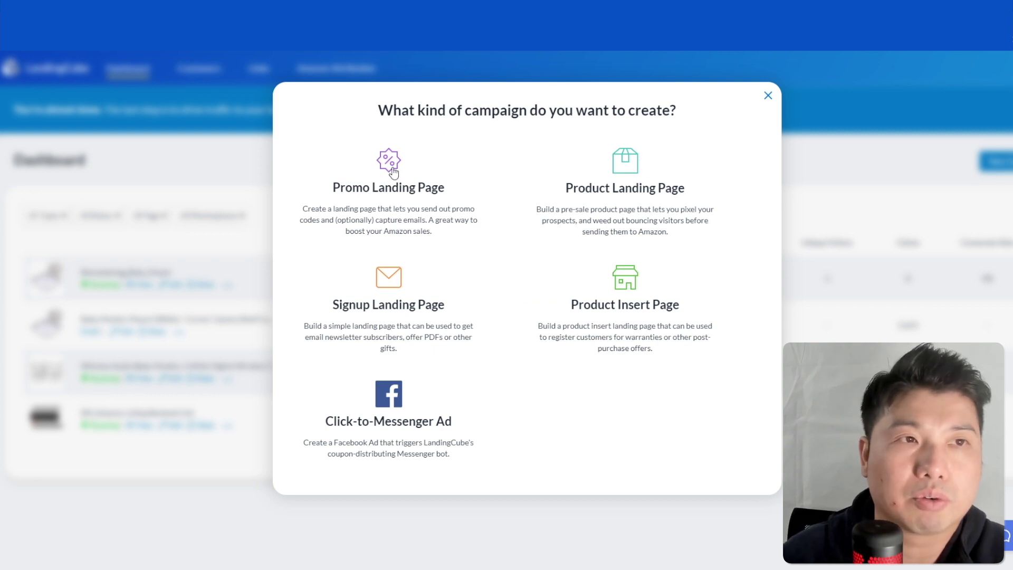
left_click(392, 172)
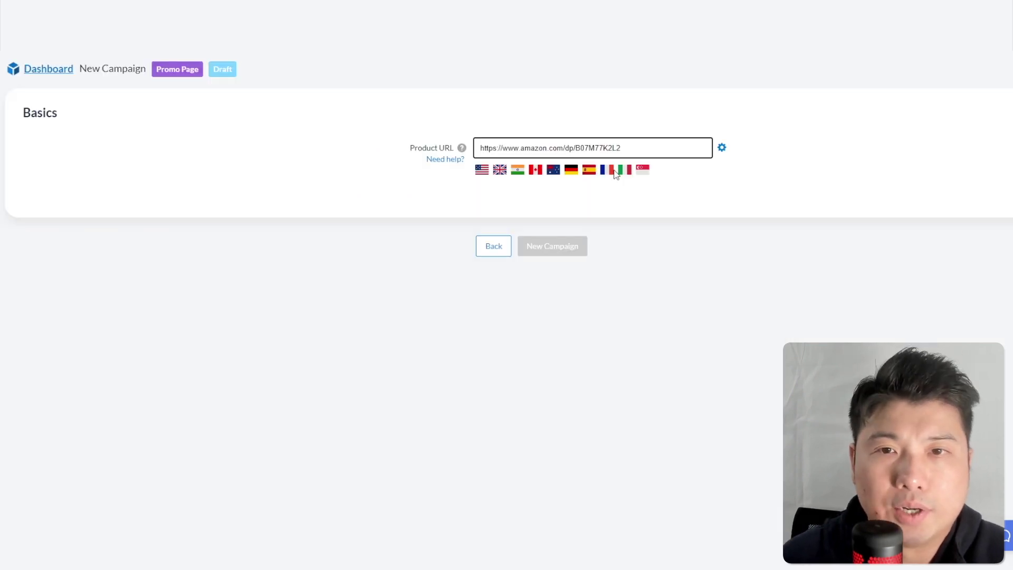
left_click(647, 154)
key("ctrl+v")
left_click(658, 123)
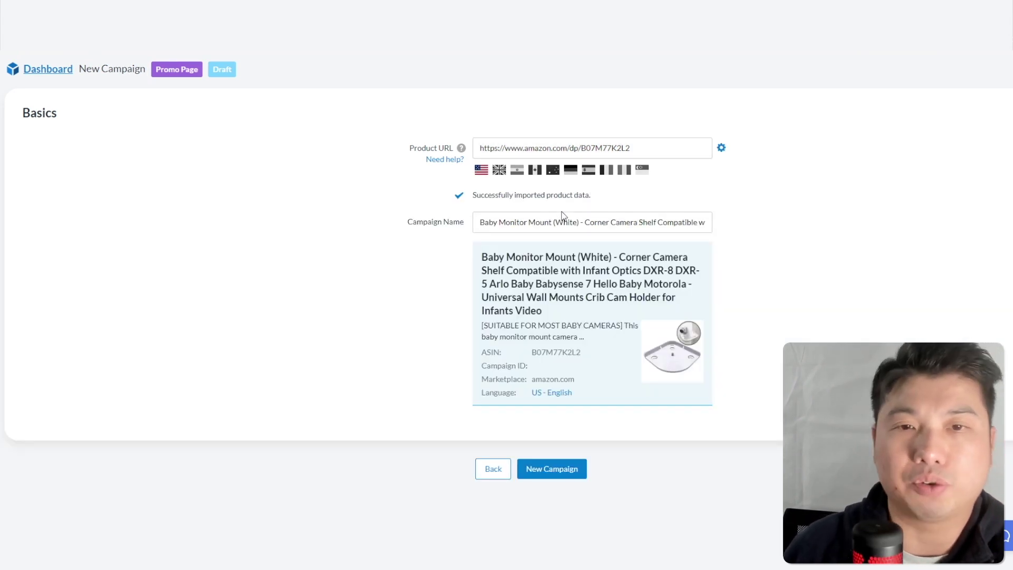
Name the campaign "Facebook <> LC Campaign" and create it
left_click(599, 225)
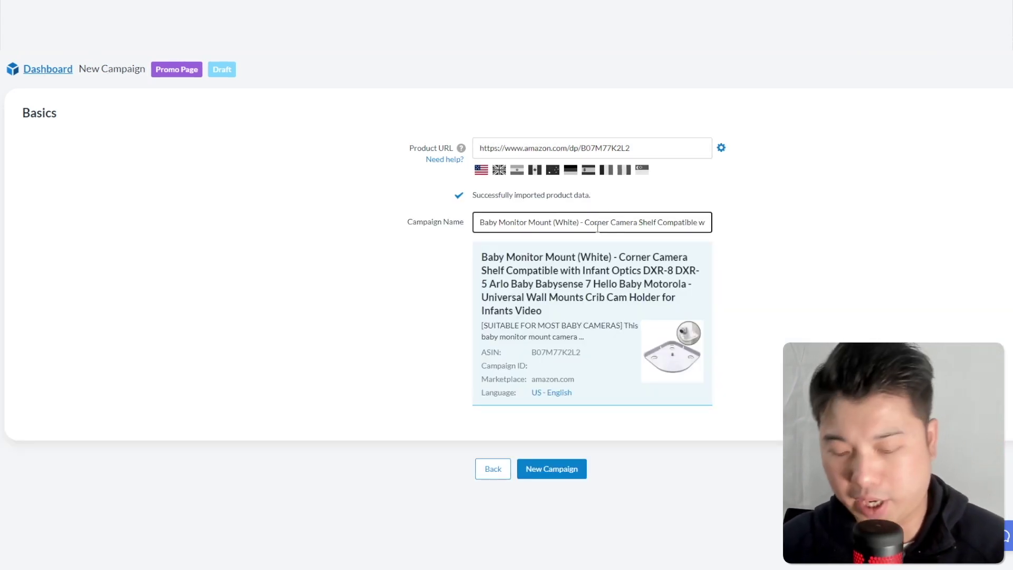
key("ctrl+a")
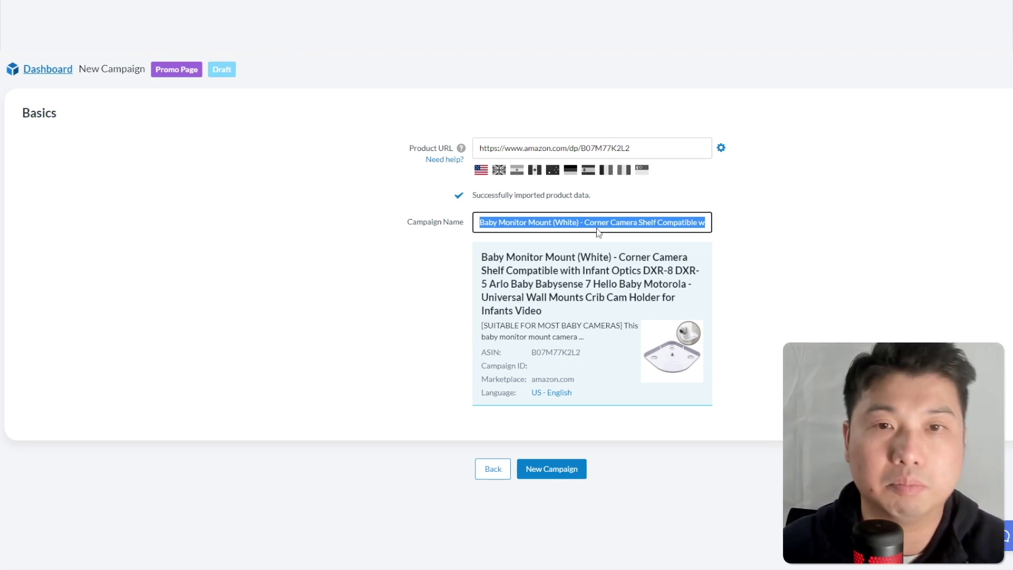
type("Facebook <> LC Campaign")
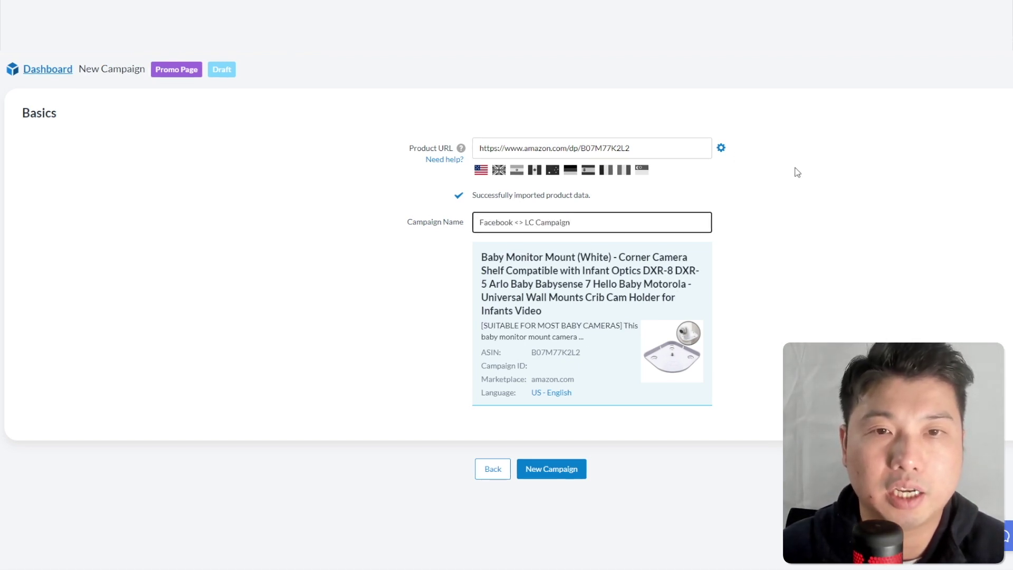
left_click(544, 469)
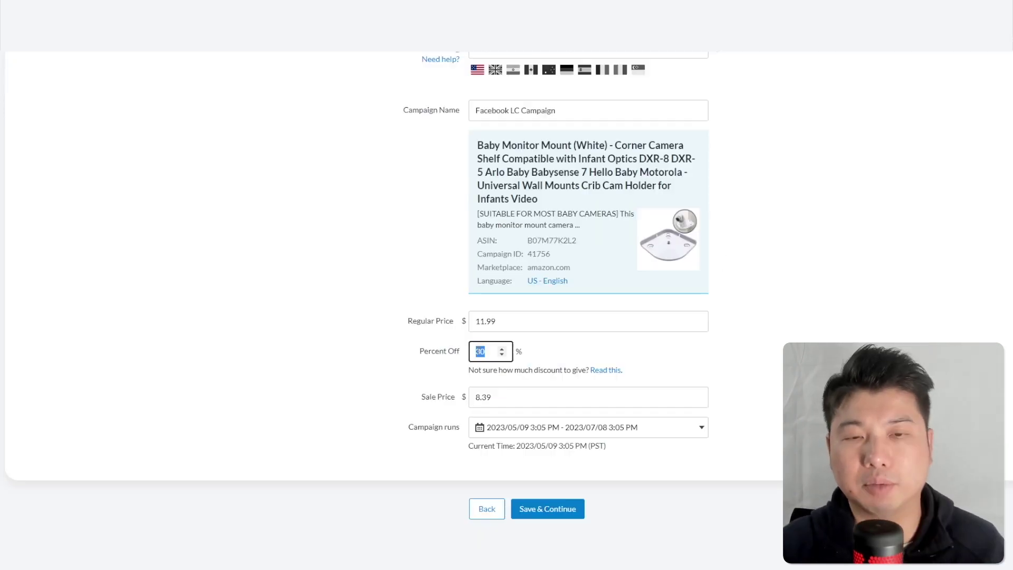
Set the campaign's discount to 40 percent off the regular price
left_click(764, 367)
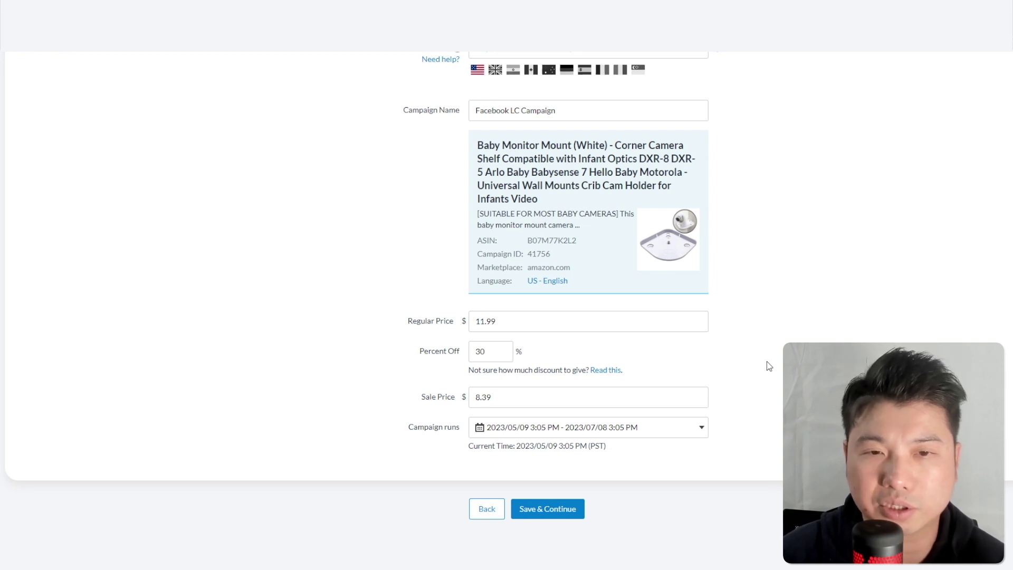
scroll(769, 366, "up", 1)
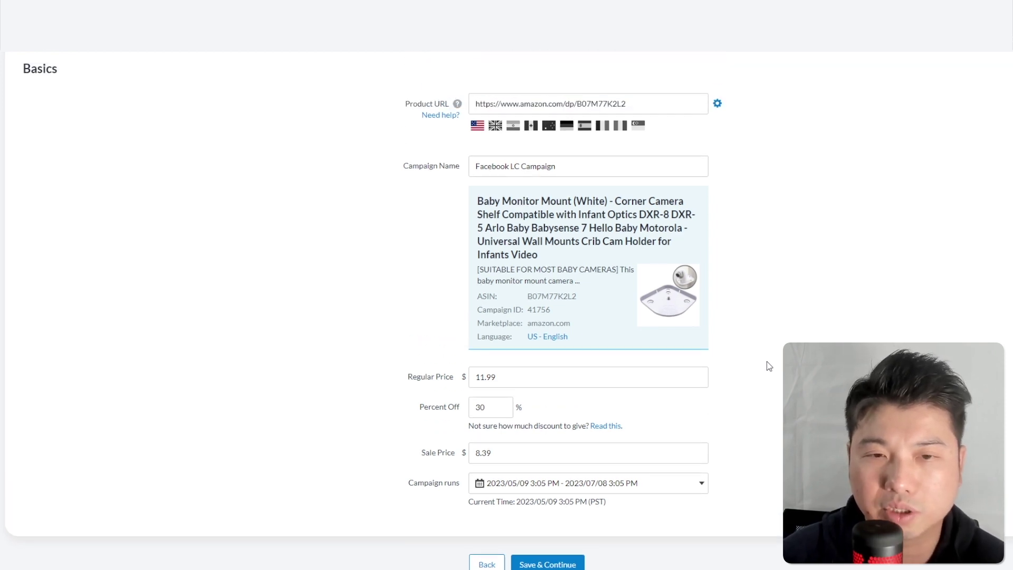
double_click(487, 402)
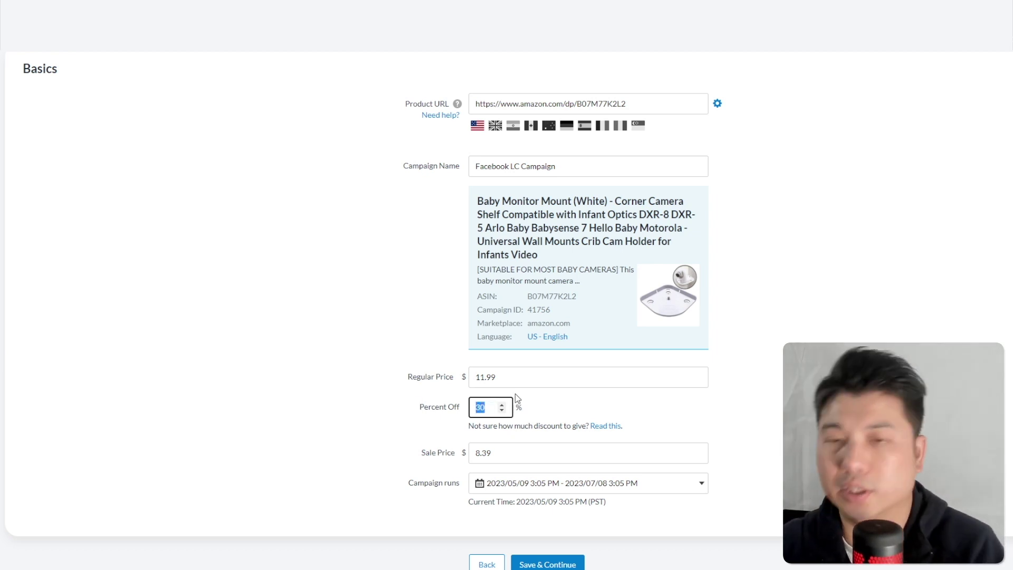
type("40")
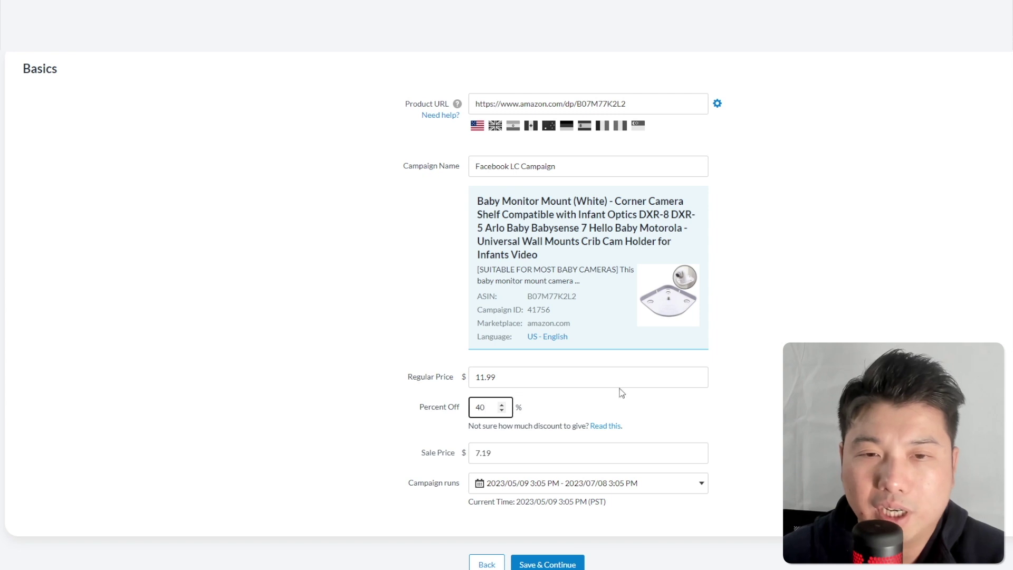
left_click(686, 403)
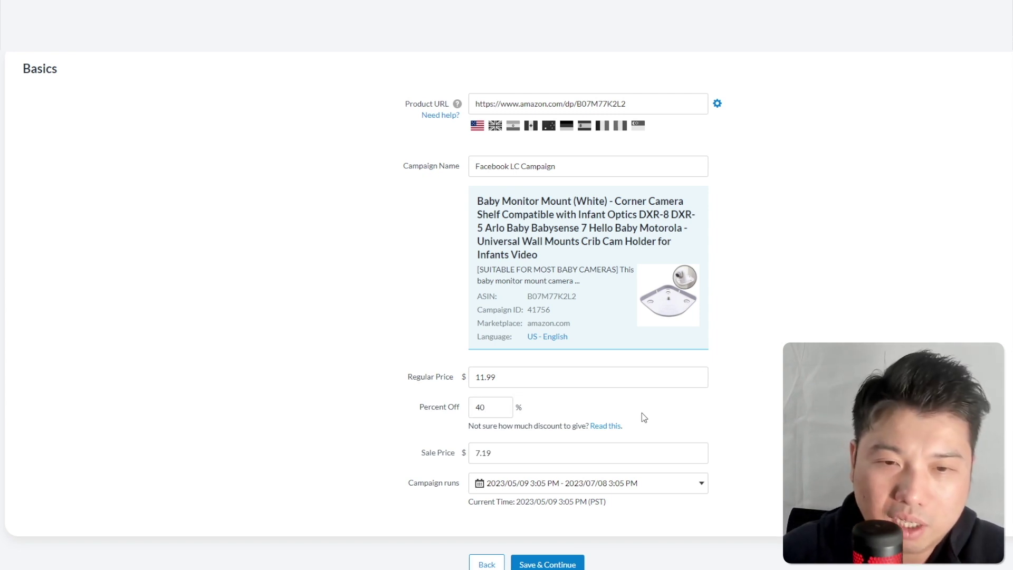
Try a 45 percent discount and put the value back to 40
double_click(489, 415)
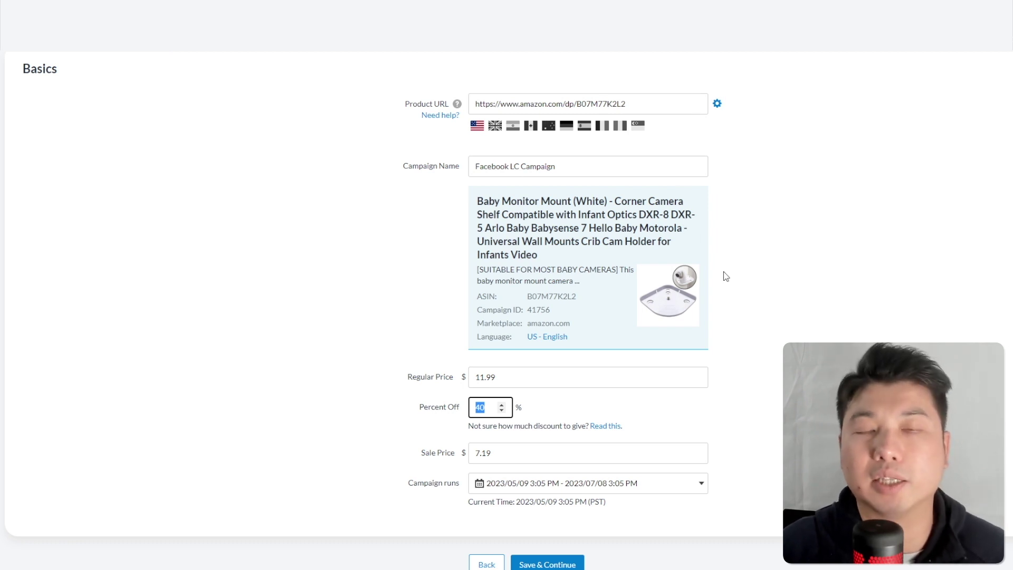
left_click(482, 409)
double_click(480, 407)
type("45")
double_click(484, 409)
type("40")
Check the sale price, save the campaign basics and continue to the page design
double_click(508, 451)
left_click(558, 452)
scroll(644, 428, "down", 1)
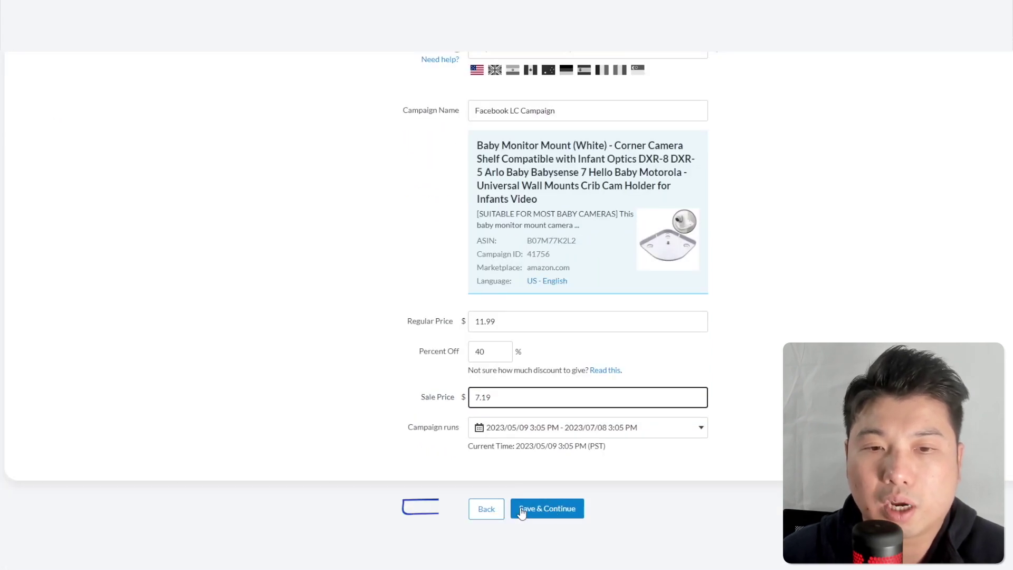
left_click(541, 509)
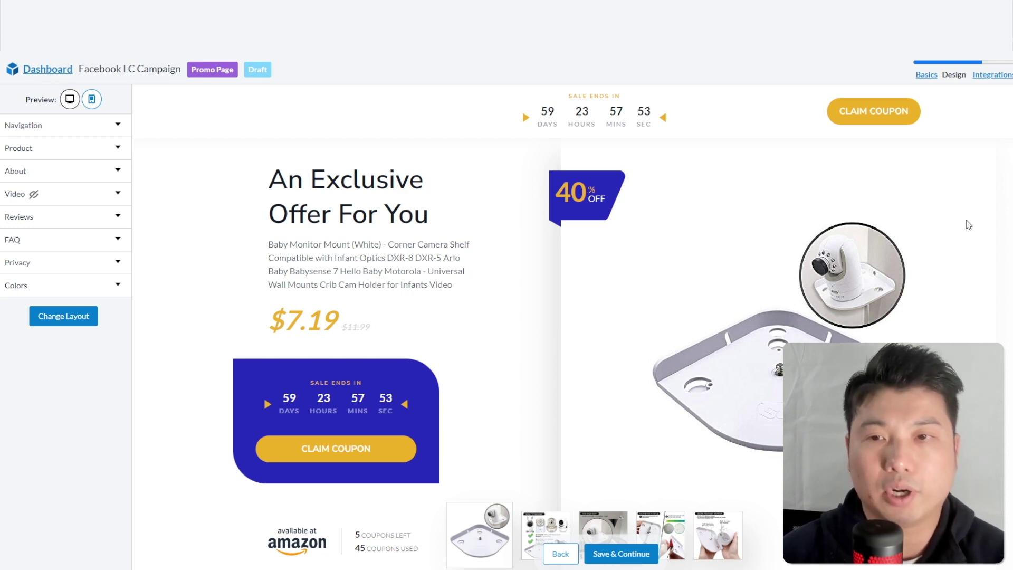
Examine the generated promo page's offer, product description, customer review and FAQ sections
scroll(821, 236, "down", 10)
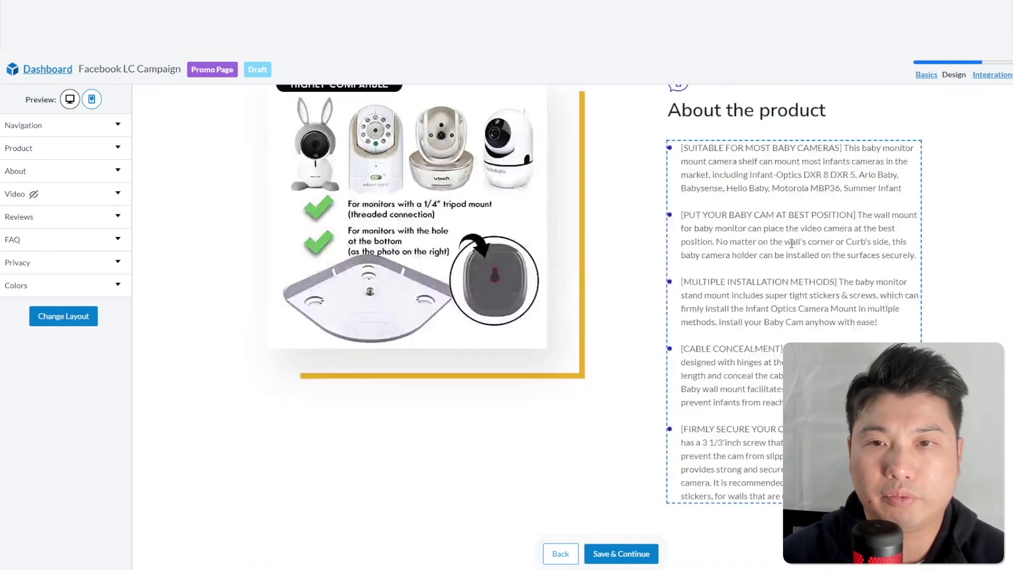
scroll(810, 274, "down", 10)
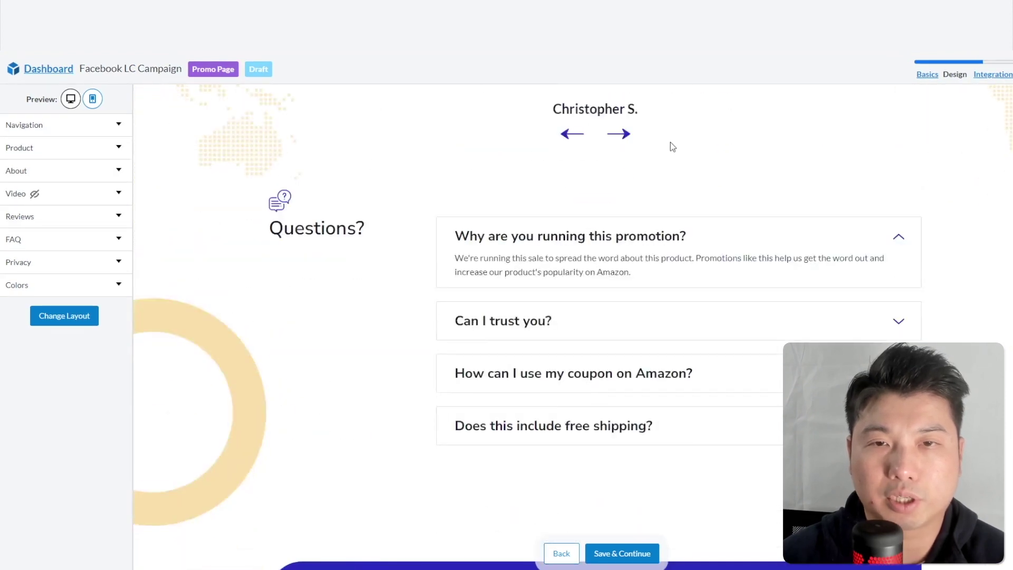
scroll(669, 145, "up", 2)
scroll(642, 183, "up", 5)
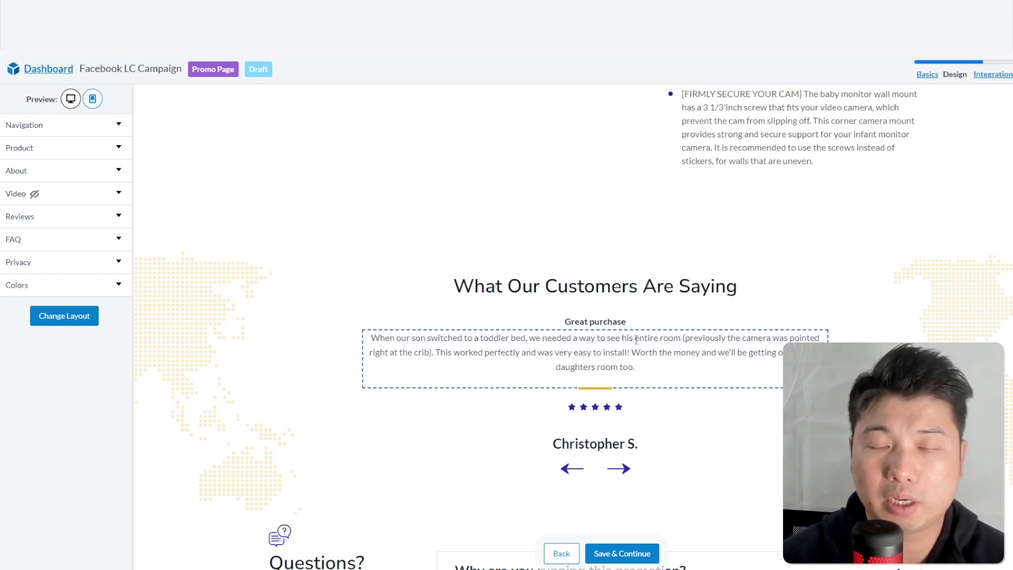
scroll(644, 348, "down", 5)
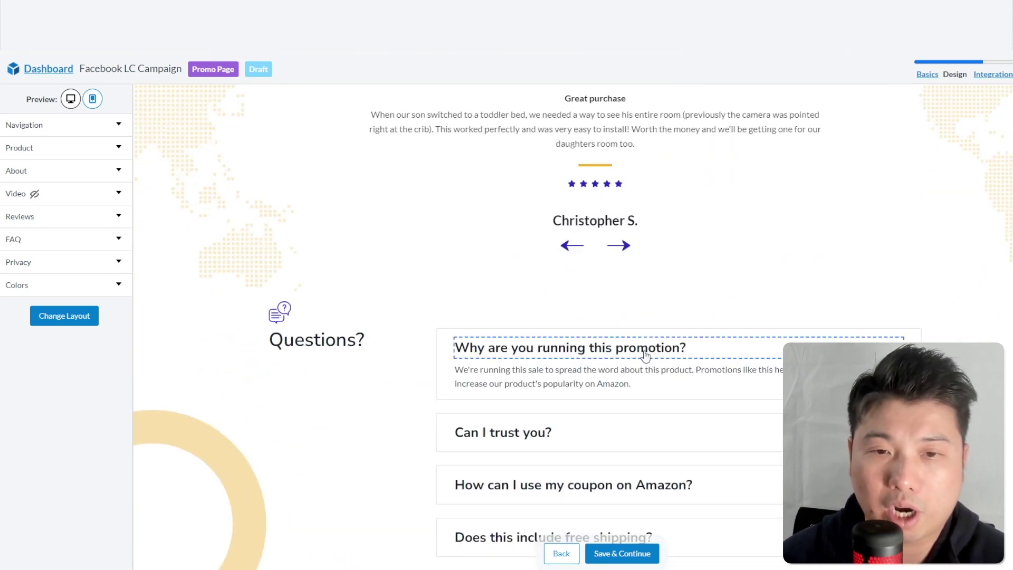
scroll(765, 342, "down", 5)
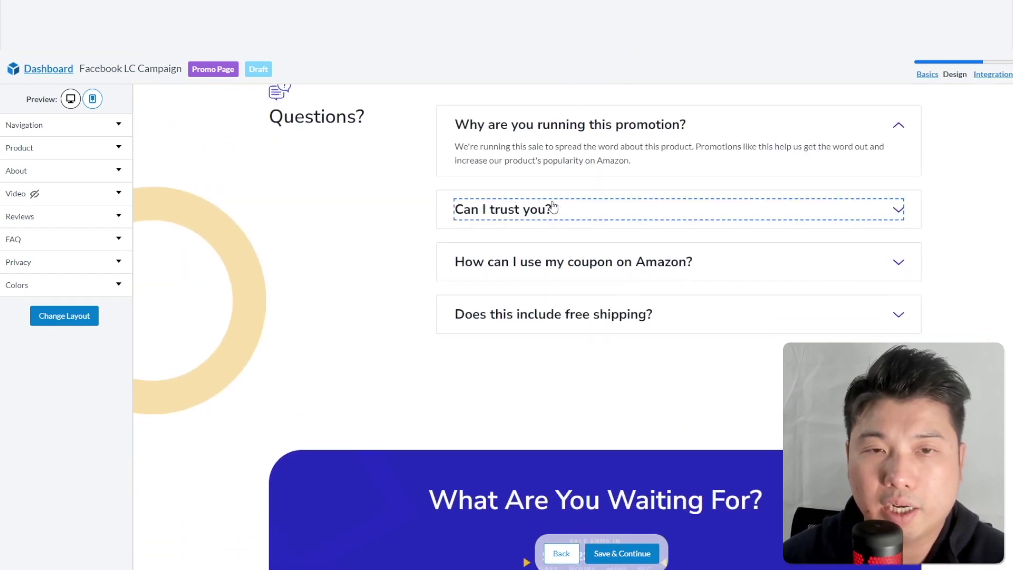
scroll(415, 237, "up", 4)
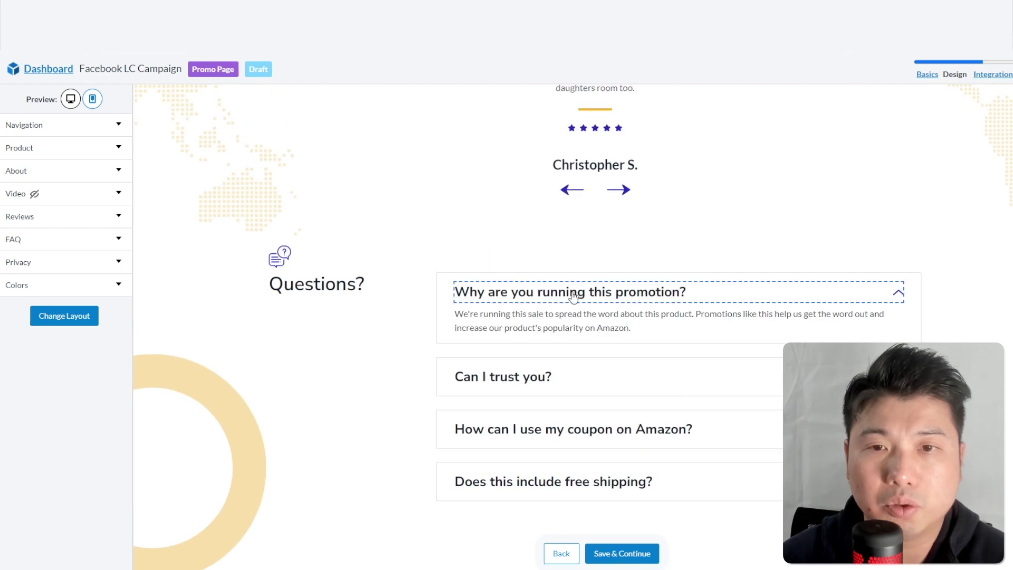
scroll(574, 294, "down", 3)
scroll(602, 375, "up", 20)
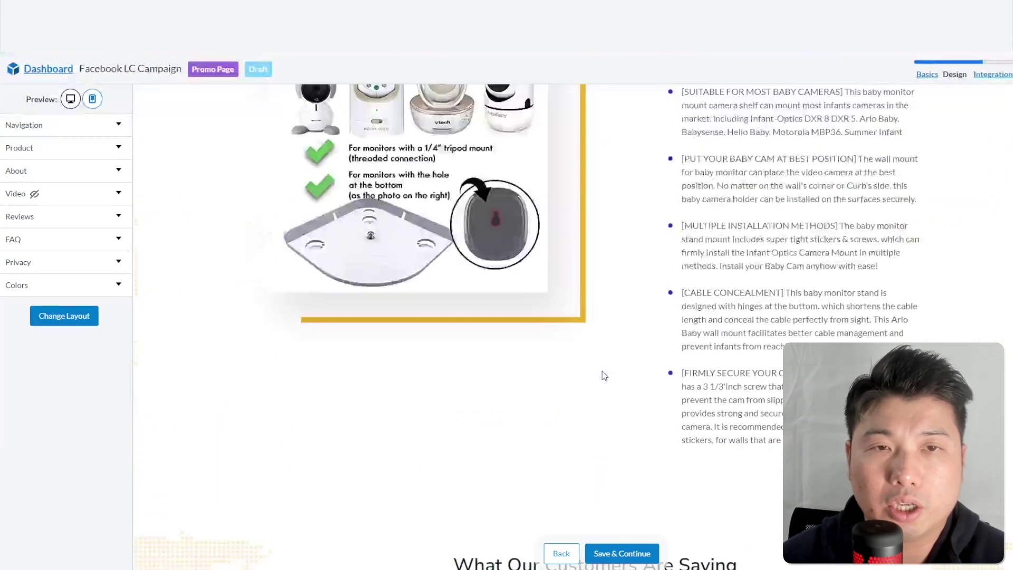
scroll(604, 375, "up", 6)
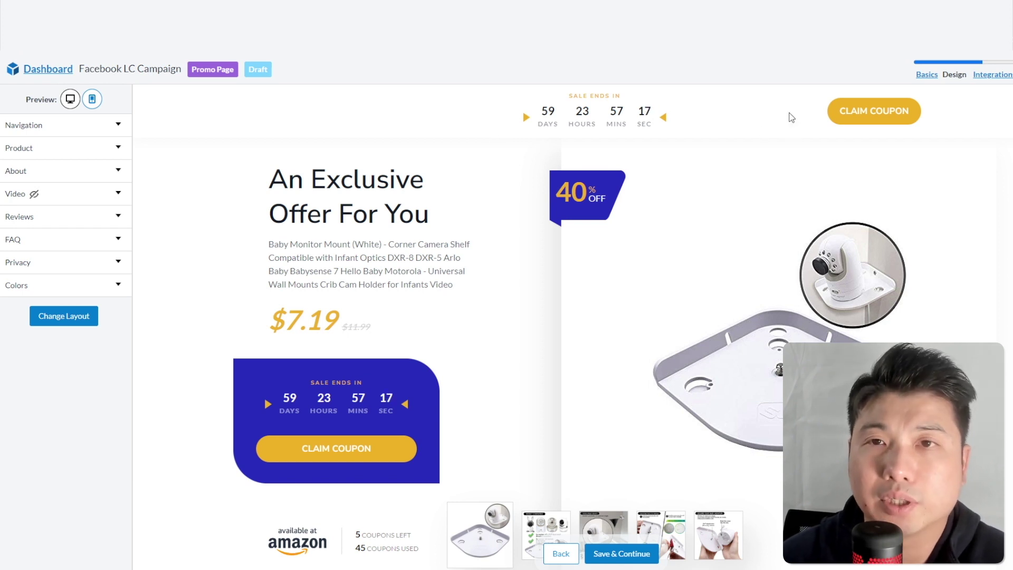
Save the page design, continue to the integrations and turn on email address verification
left_click(621, 553)
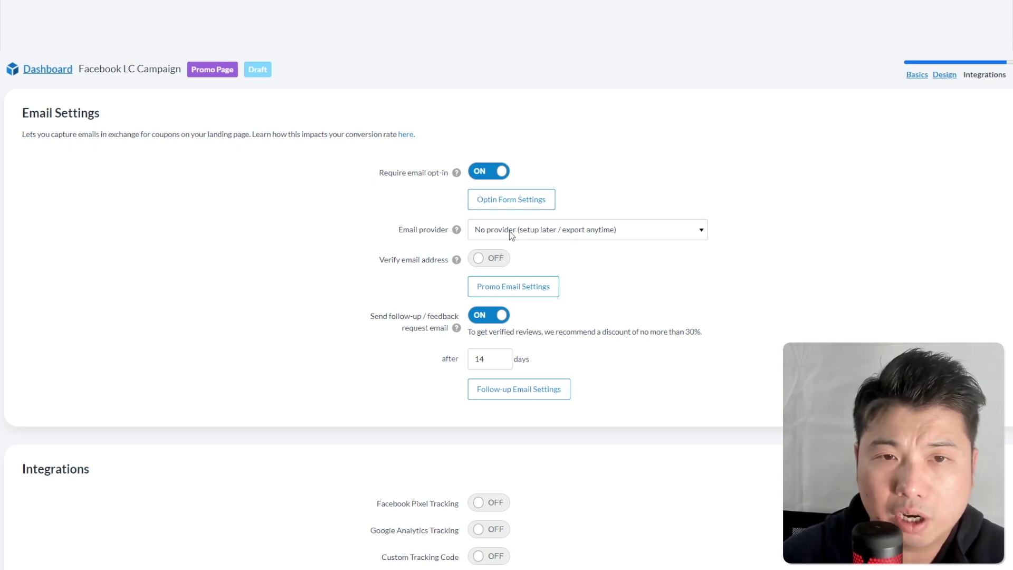
left_click(530, 236)
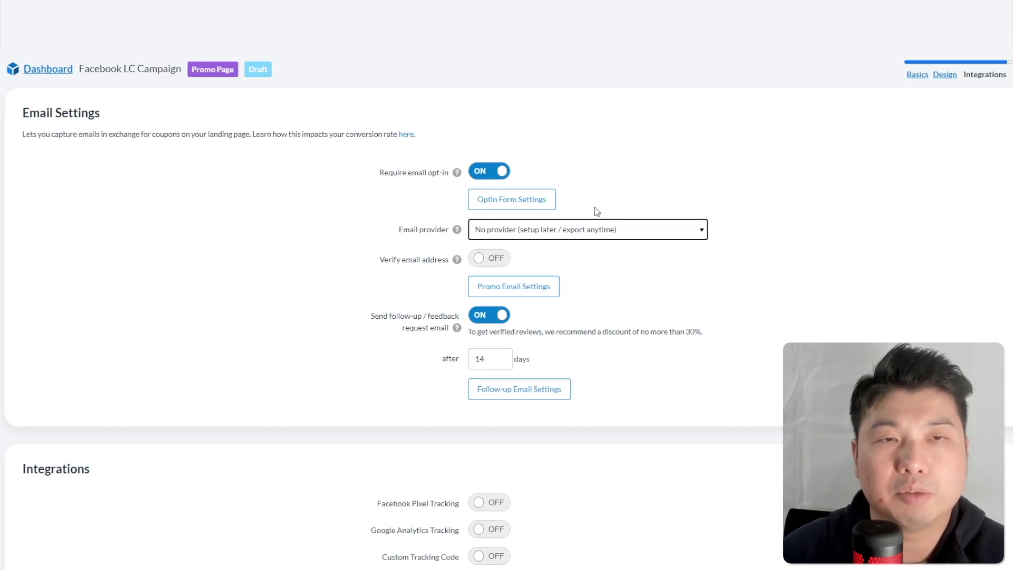
left_click(484, 259)
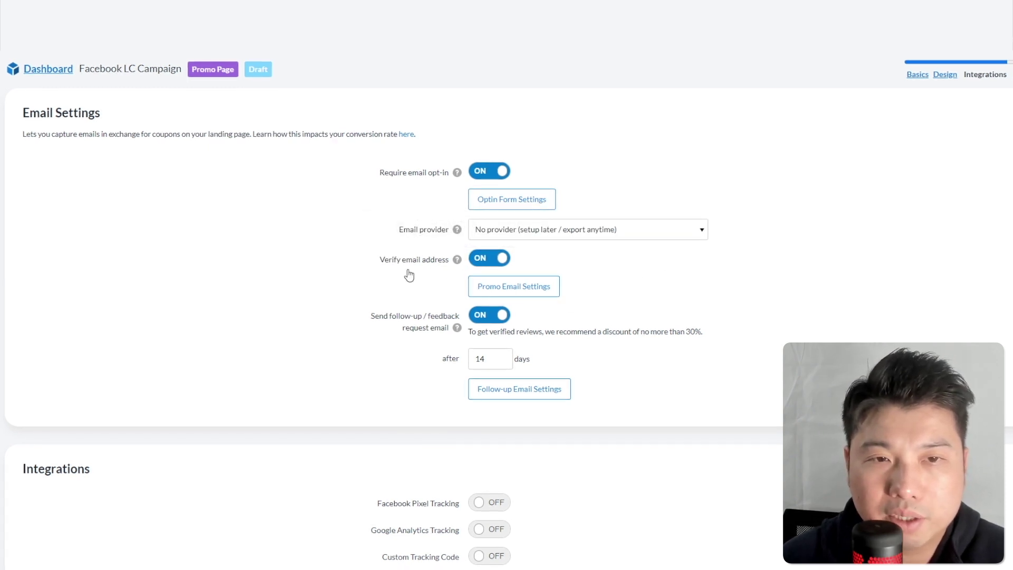
Review the follow-up email's delay and its message settings, including the body text requesting an Amazon review
scroll(389, 320, "down", 1)
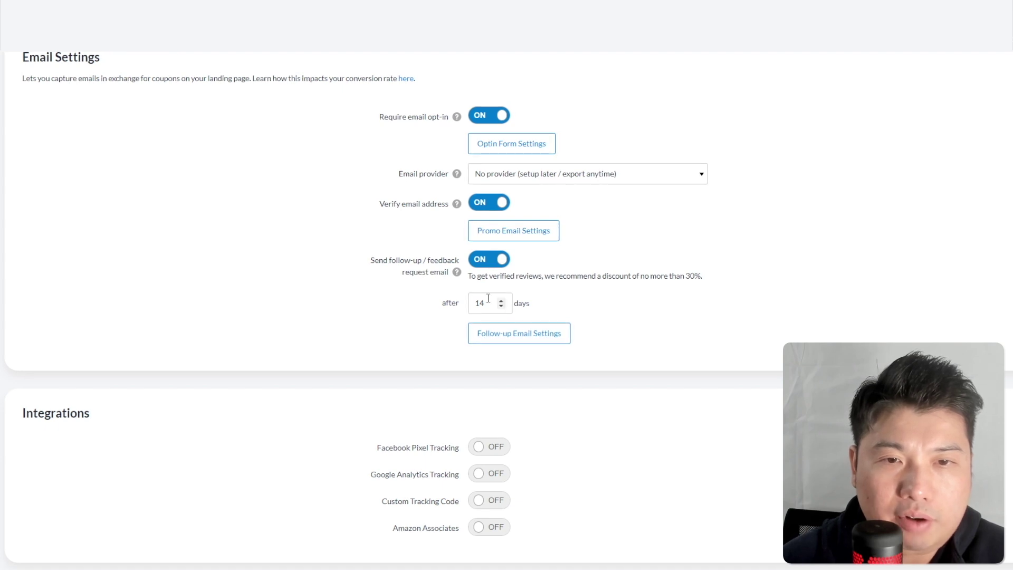
double_click(468, 305)
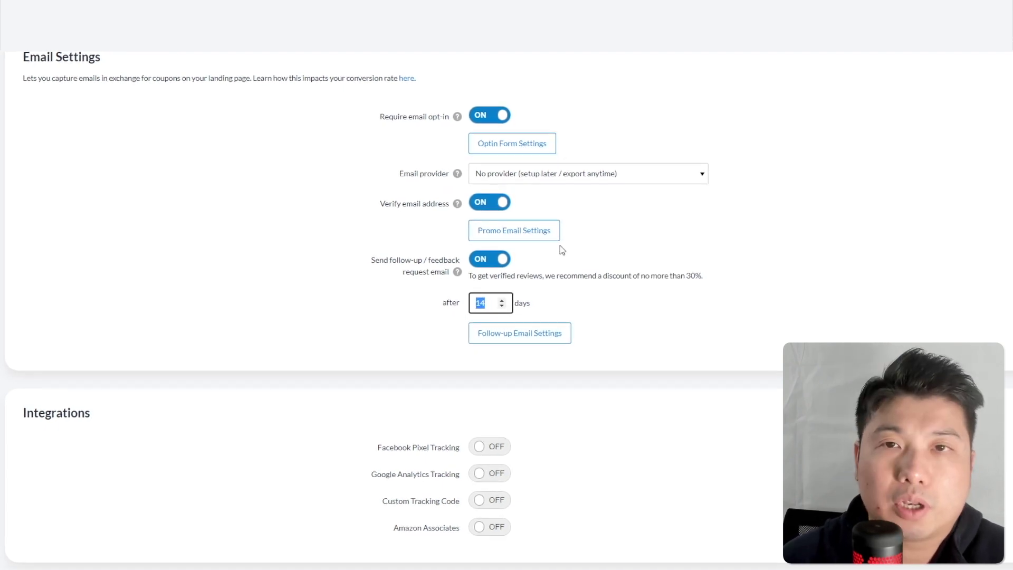
left_click(524, 334)
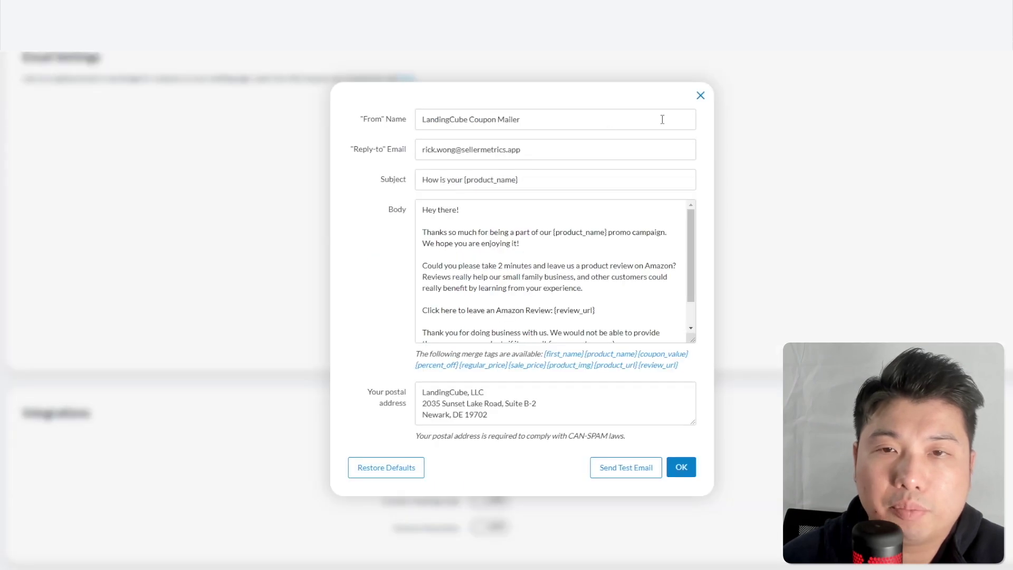
left_click(700, 95)
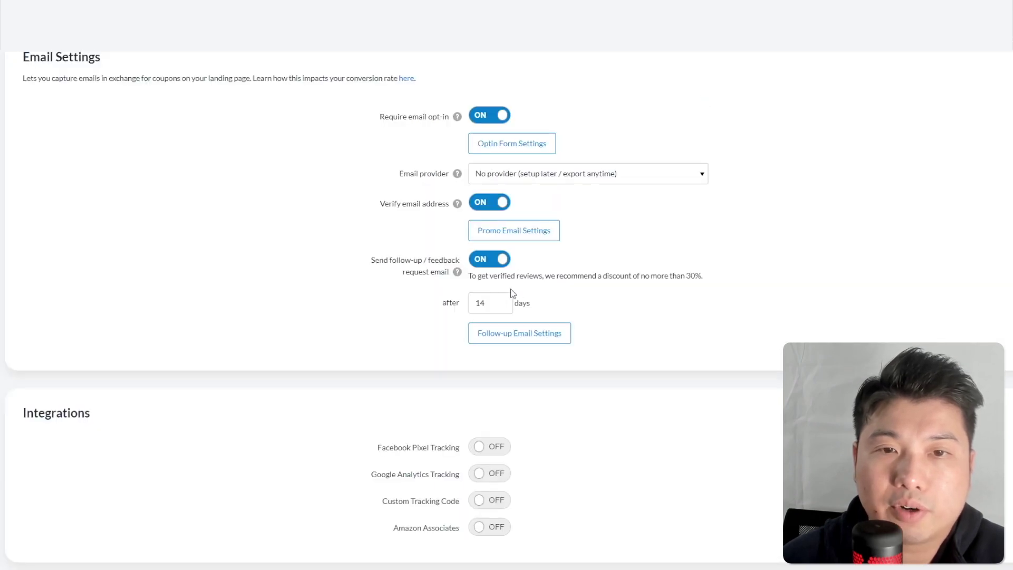
left_click(550, 333)
scroll(543, 264, "down", 1)
scroll(551, 312, "up", 1)
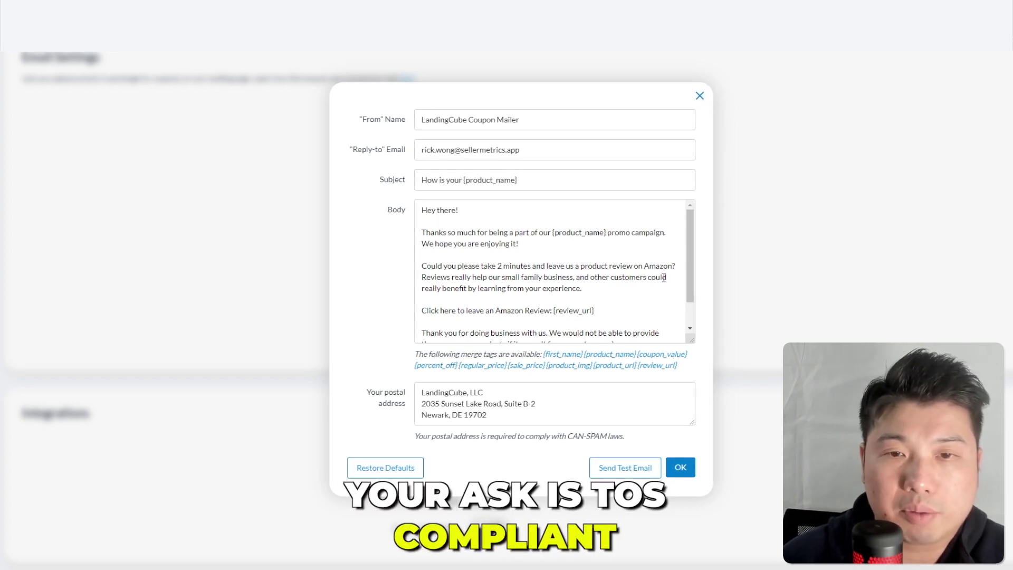
left_click(685, 328)
scroll(684, 328, "down", 1)
scroll(684, 328, "up", 1)
mouse_move(533, 241)
left_mouse_down()
mouse_move(596, 311)
mouse_move(533, 241)
left_mouse_up()
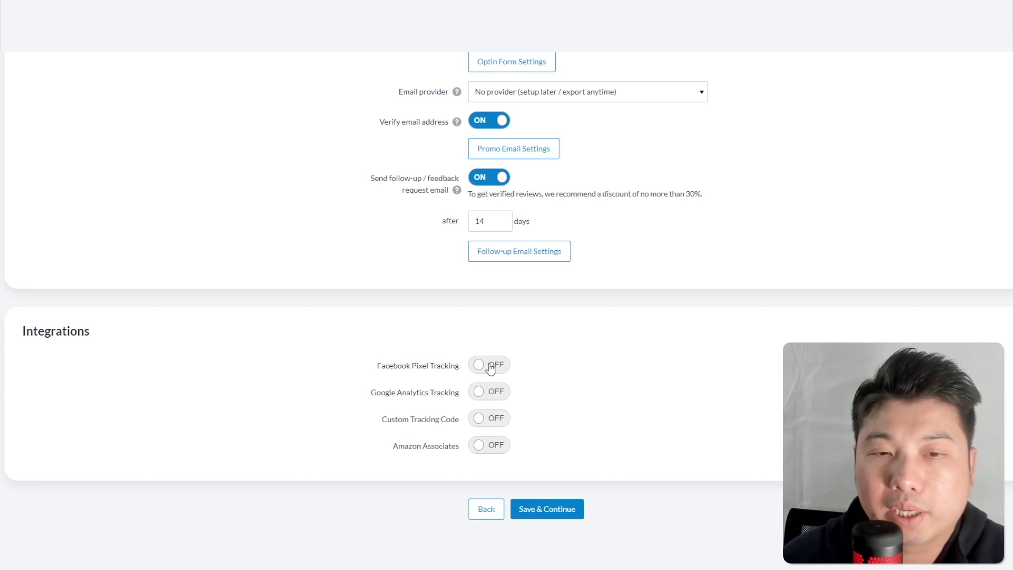
Turn on Facebook Pixel tracking for the campaign and go to its pixel ID entry
left_click(490, 368)
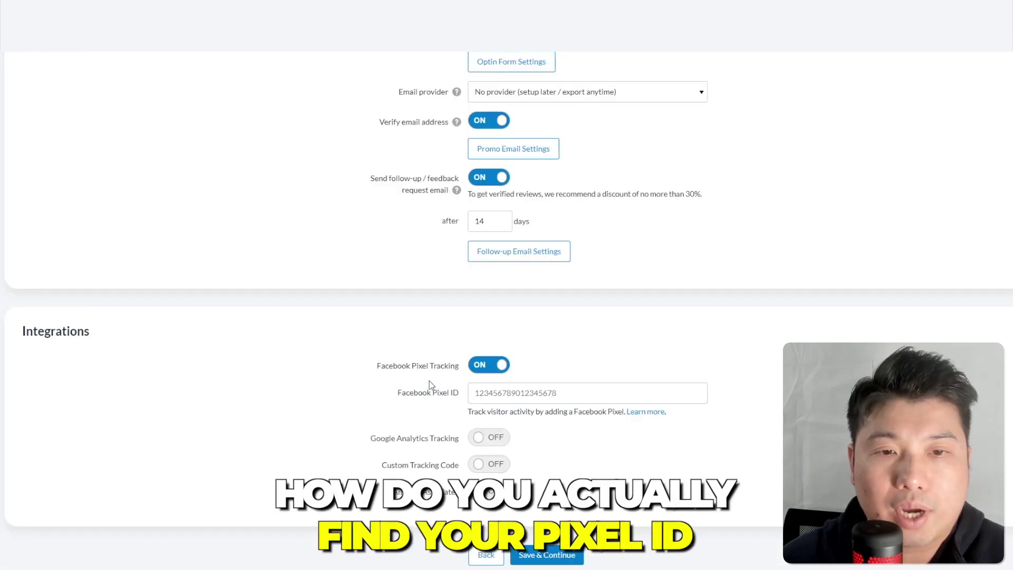
left_click(477, 390)
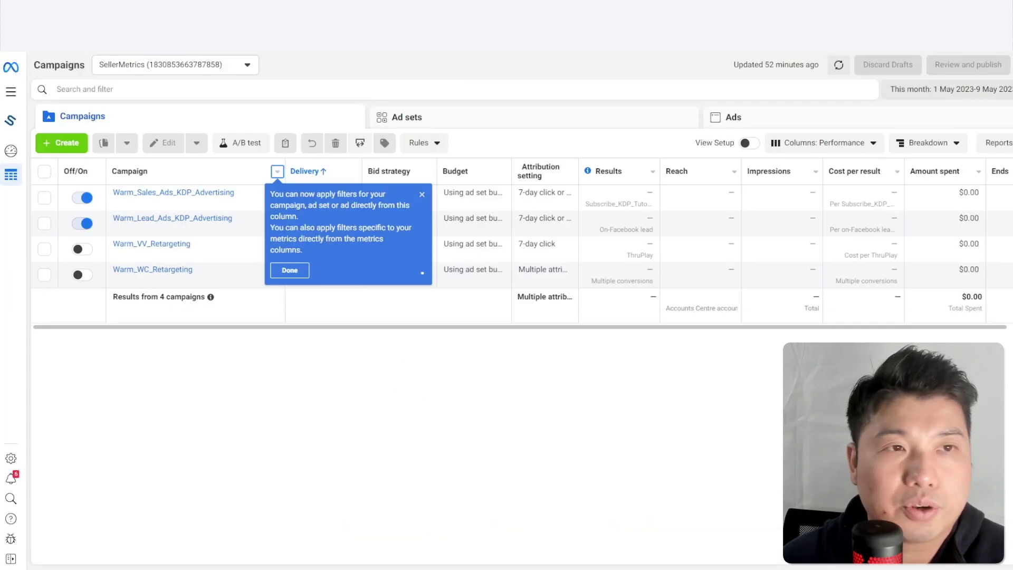
Switch to Meta Ads Manager and go to the Events Manager overview of the SellerMetrics account
left_click(11, 92)
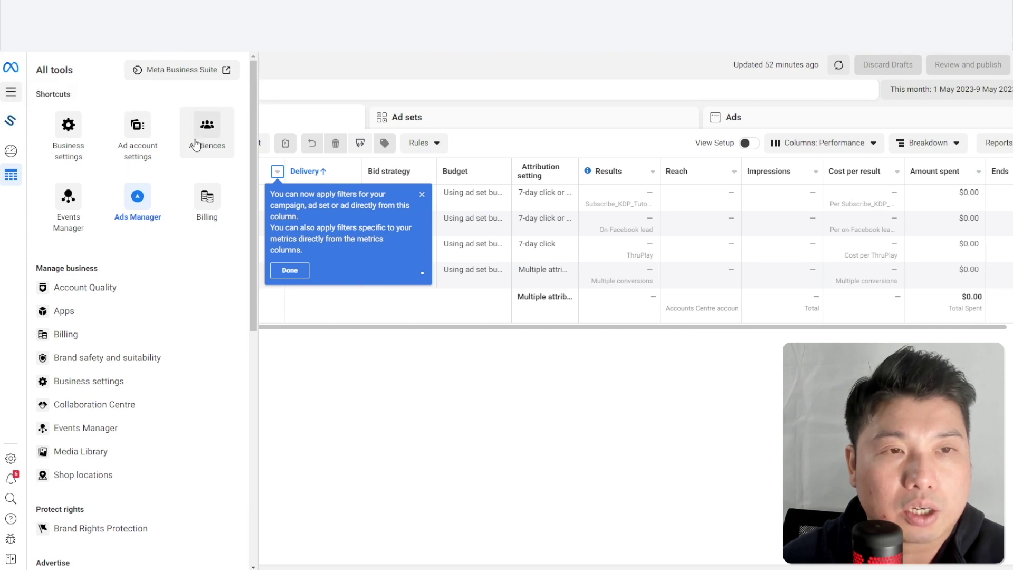
left_click(68, 215)
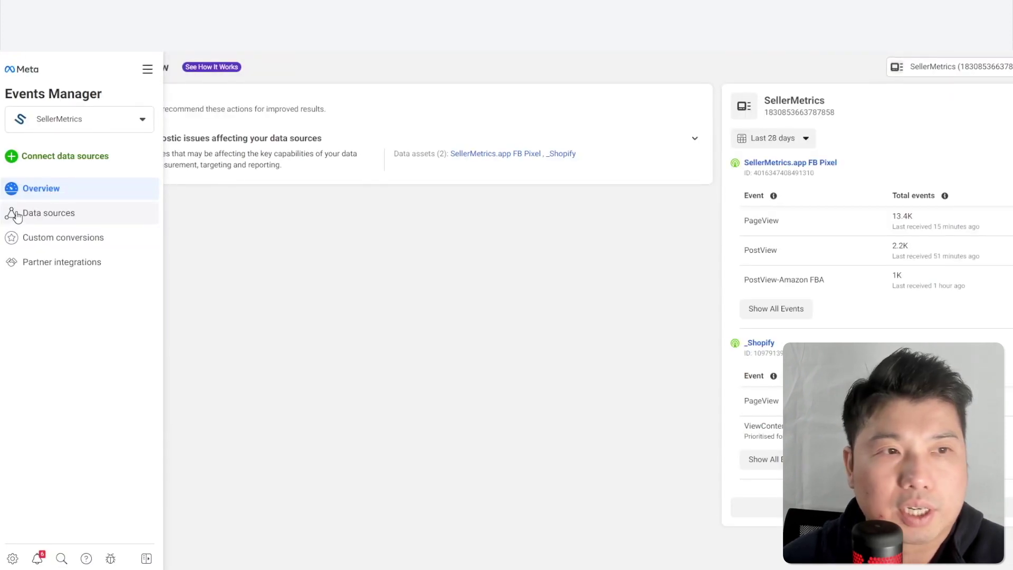
left_click(58, 218)
left_click(32, 189)
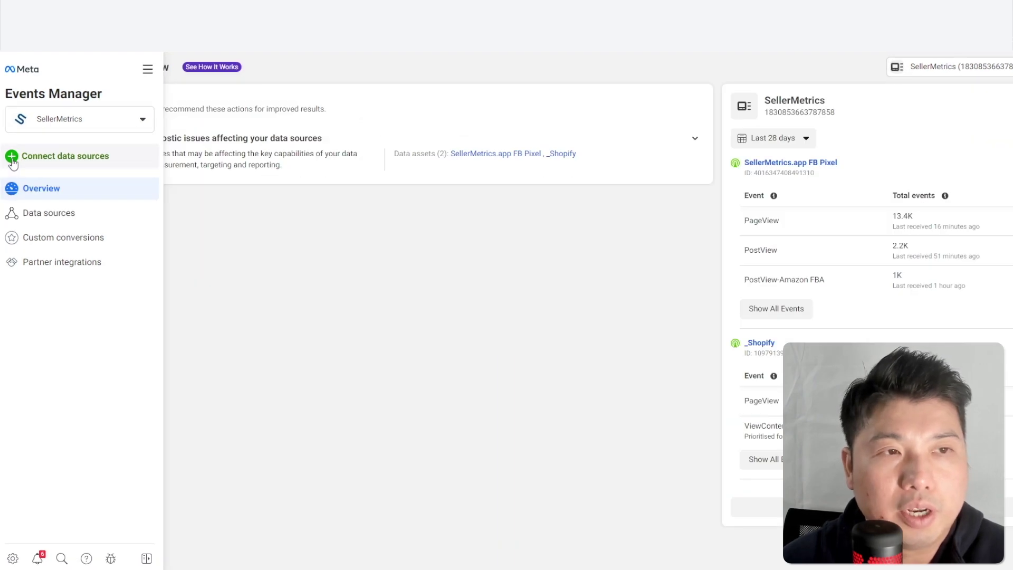
View the available types for connecting a new data source, with Web selected, and close them without connecting
left_click(13, 161)
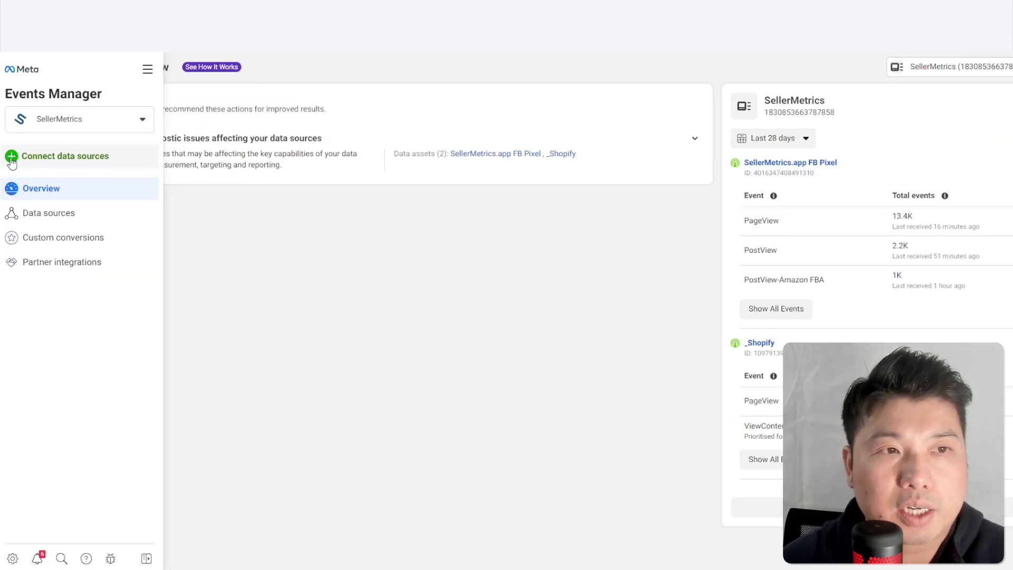
left_click(354, 287)
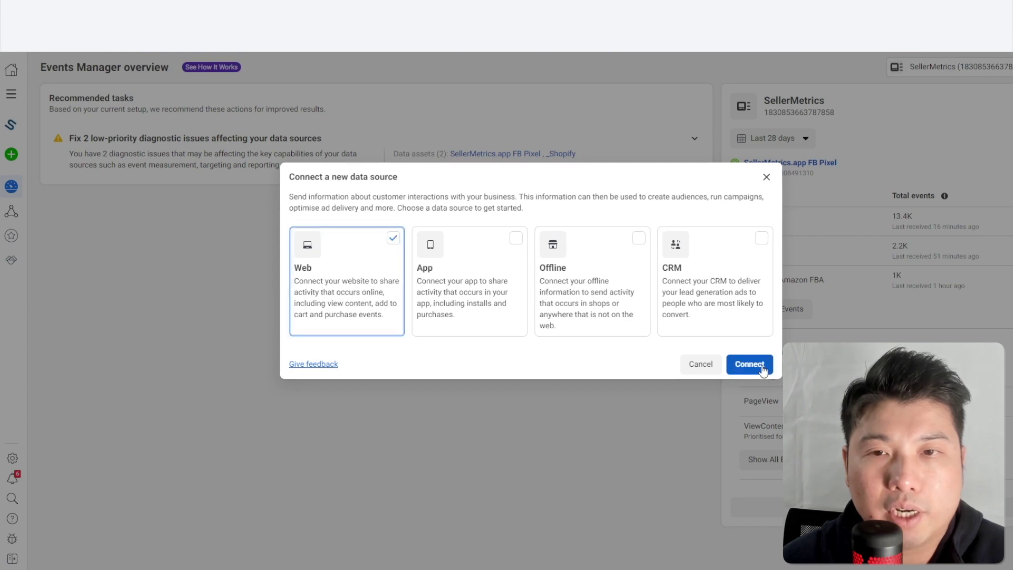
left_click(766, 178)
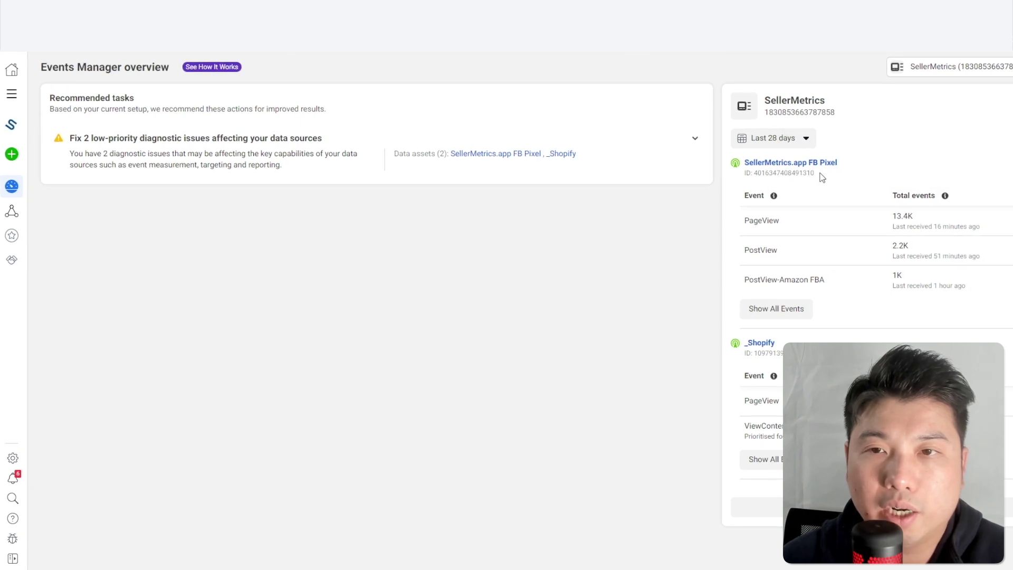
Copy the ID of the SellerMetrics.app FB Pixel and paste it as the Facebook Pixel ID in LandingCube
left_click_drag(820, 176, 758, 175)
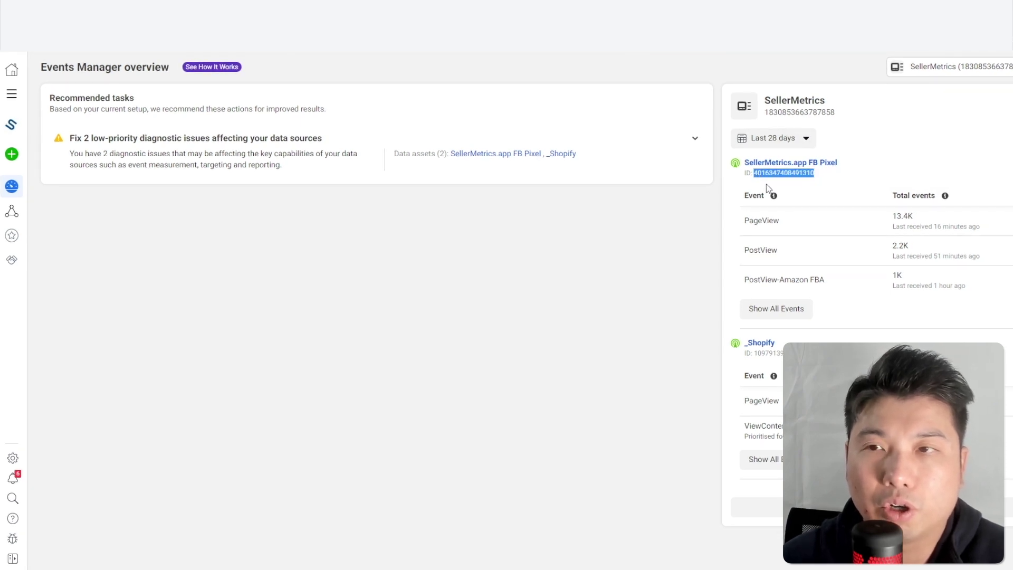
left_click(769, 181)
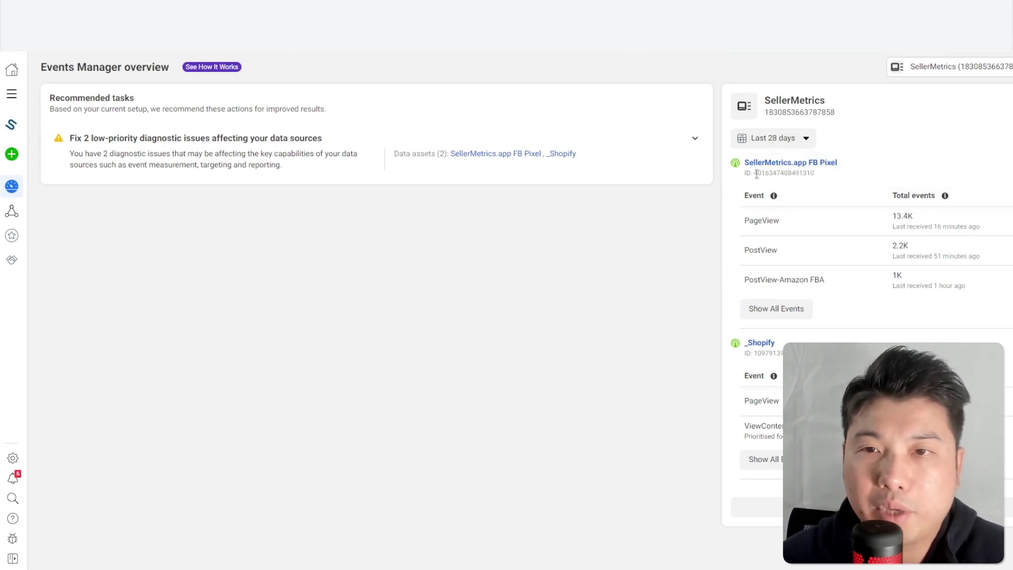
left_click_drag(757, 175, 809, 169)
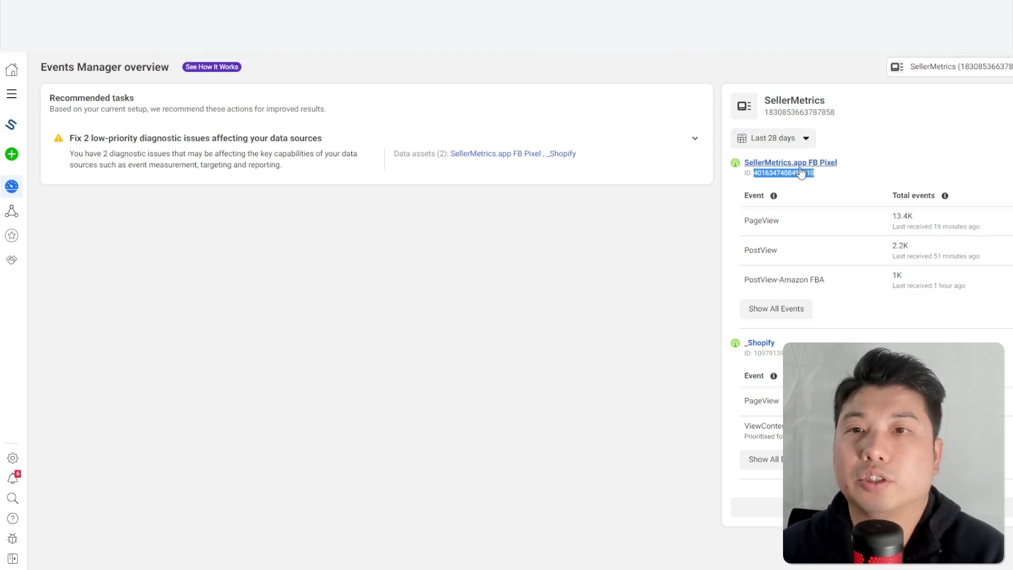
left_click_drag(814, 174, 754, 175)
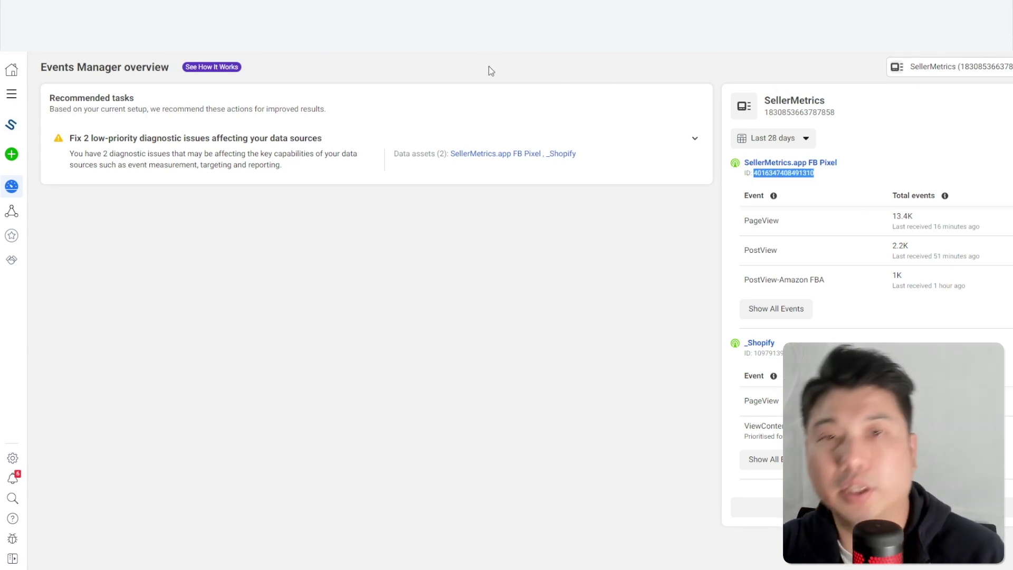
key("ctrl+v")
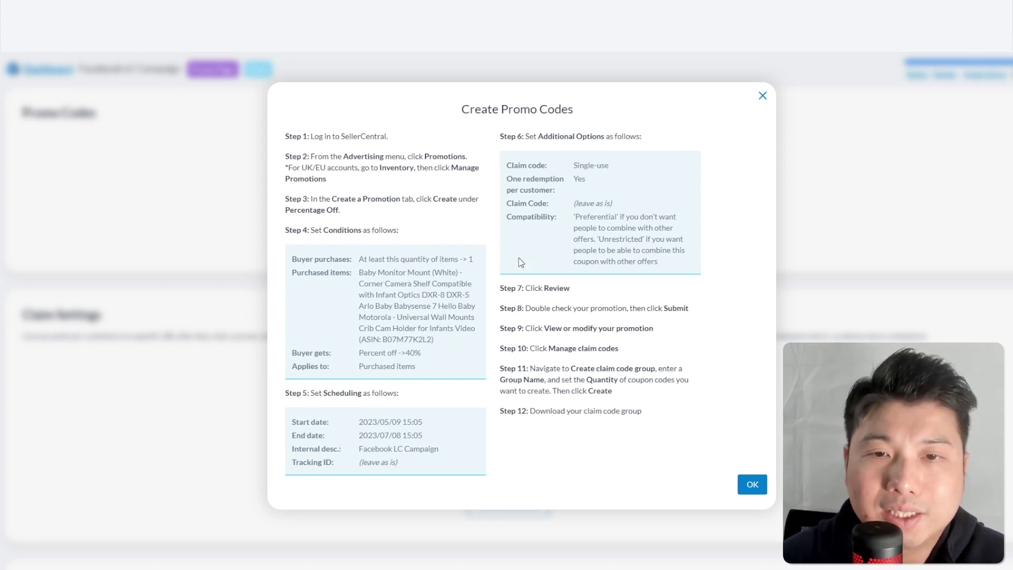
Read through the Create Promo Codes instructions for the Seller Central promotion and close them
left_click_drag(292, 138, 661, 353)
left_click(661, 353)
left_click_drag(676, 442, 284, 135)
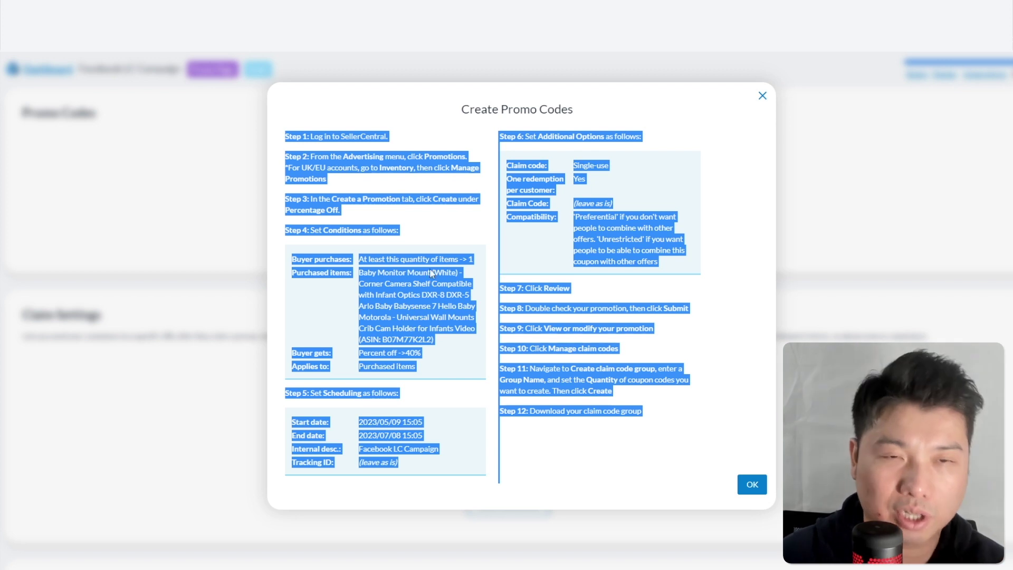
left_click(676, 392)
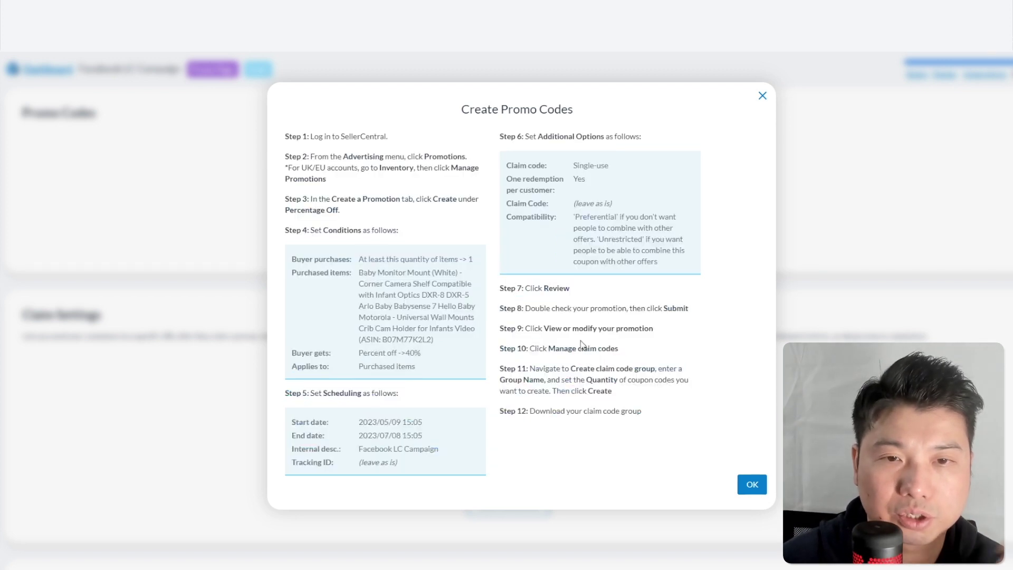
left_click_drag(496, 416, 502, 137)
left_click(575, 406)
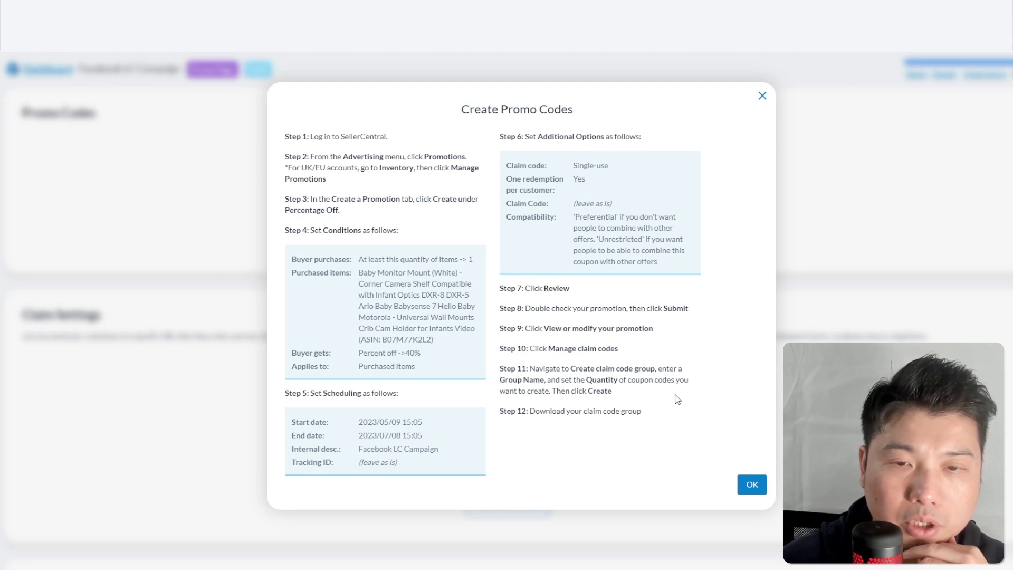
left_click(752, 485)
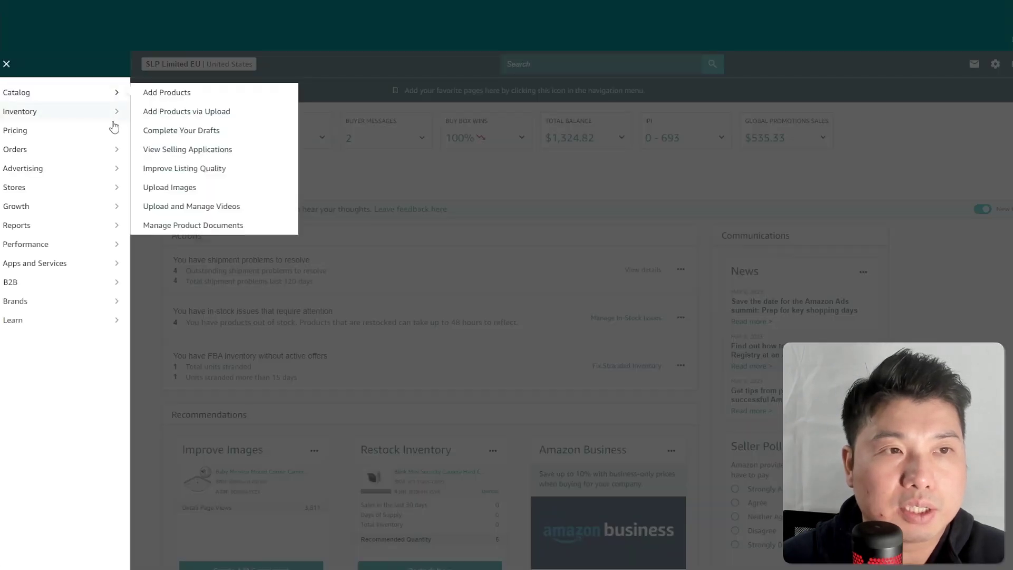
Switch to Amazon Seller Central and start a new Percentage Off promotion
mouse_move(97, 175)
left_click(220, 301)
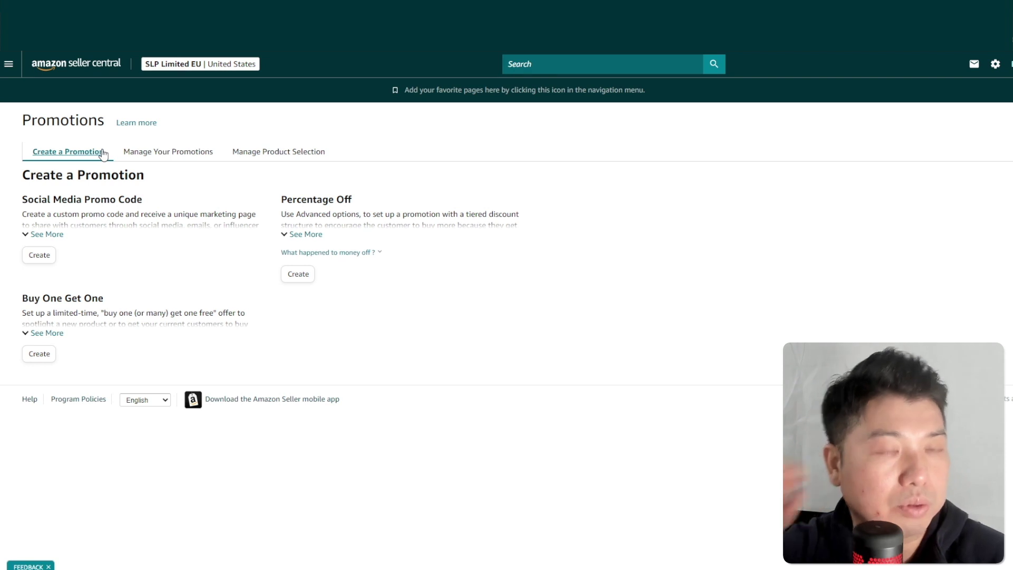
left_click(298, 280)
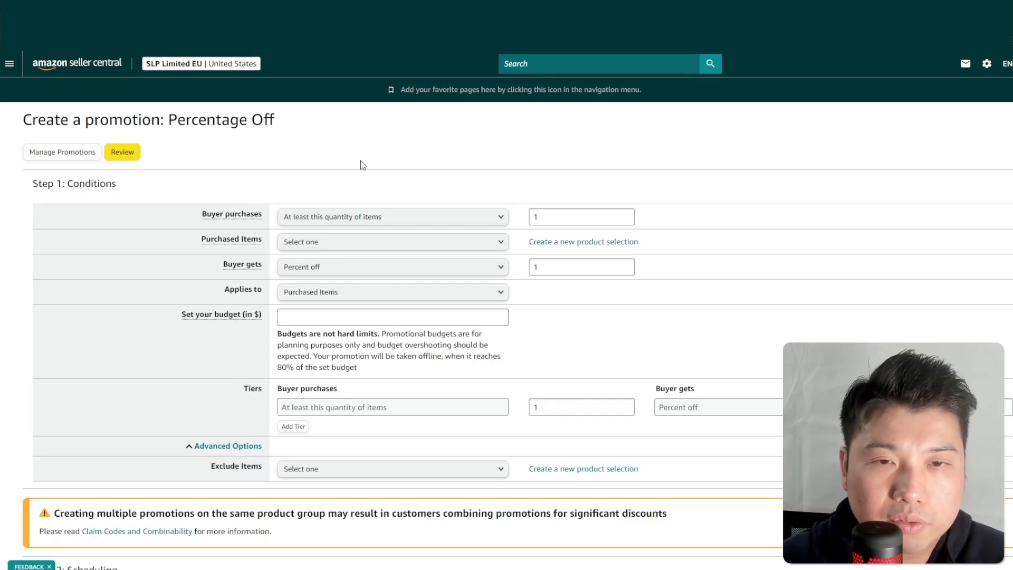
double_click(561, 267)
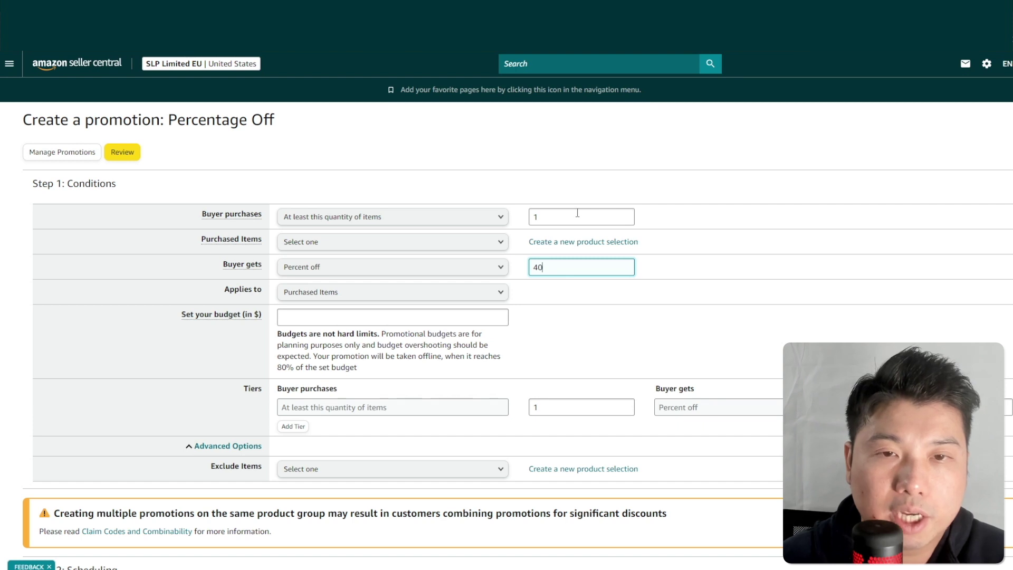
left_click(339, 242)
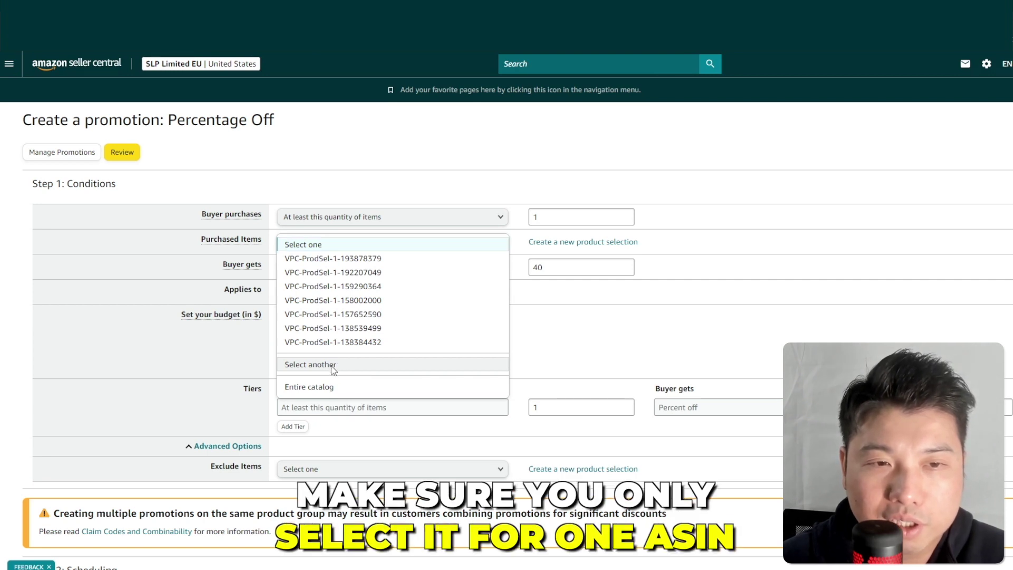
left_click(310, 365)
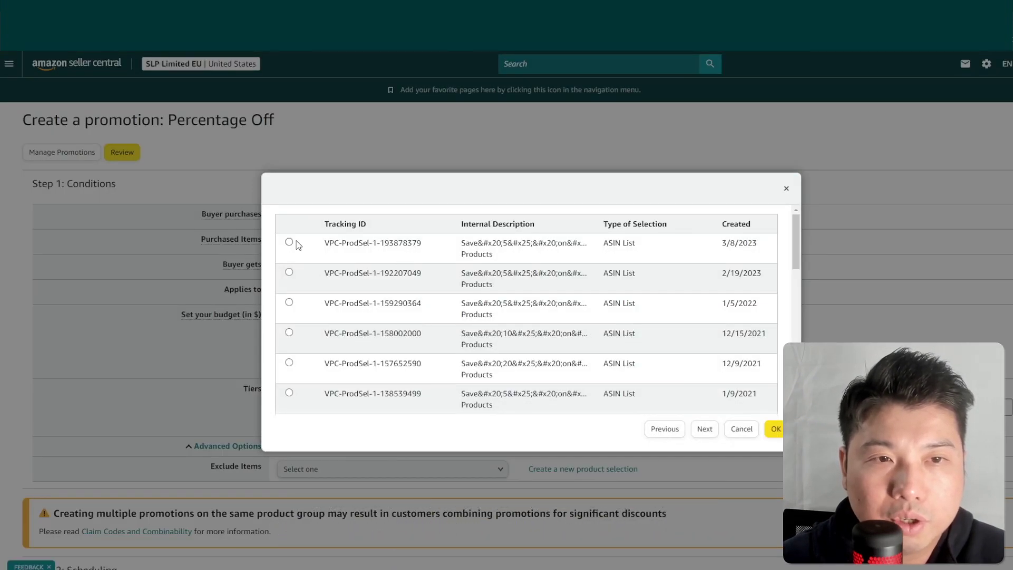
left_click(774, 428)
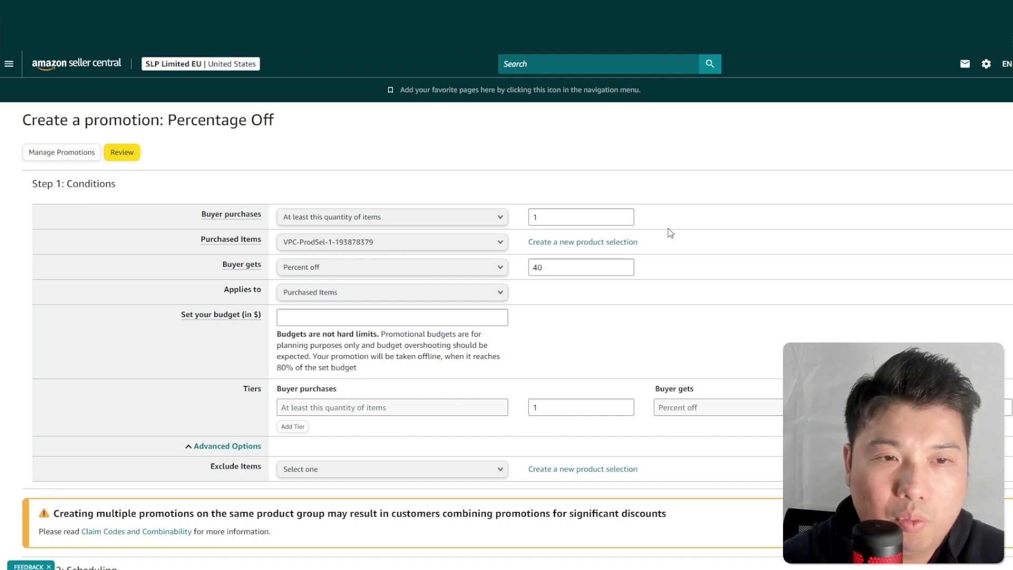
Set the promotion's budget to $5000 and its end date to 07/30/2023
scroll(474, 244, "down", 3)
left_click(343, 151)
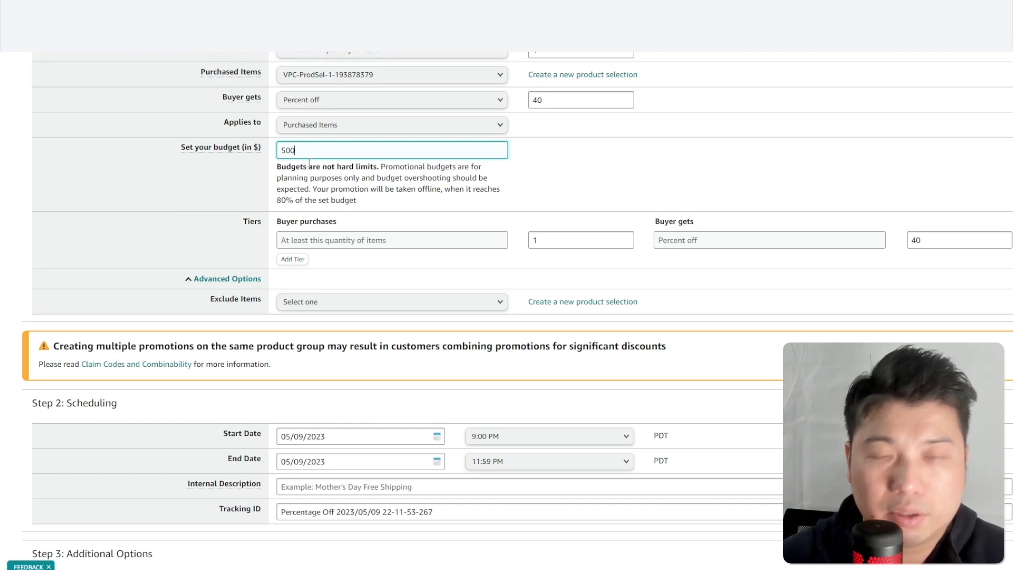
scroll(309, 164, "down", 2)
left_click(369, 349)
left_click(411, 370)
left_click(411, 371)
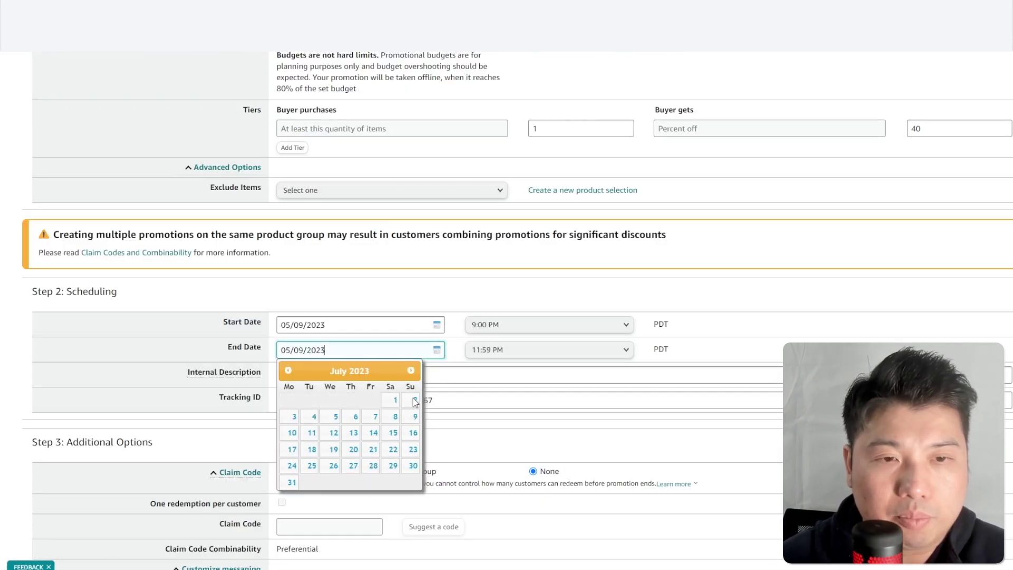
left_click(411, 465)
Enter "Facebook <> LC Campaign" as both the promotion's internal description and its tracking ID
left_click(506, 289)
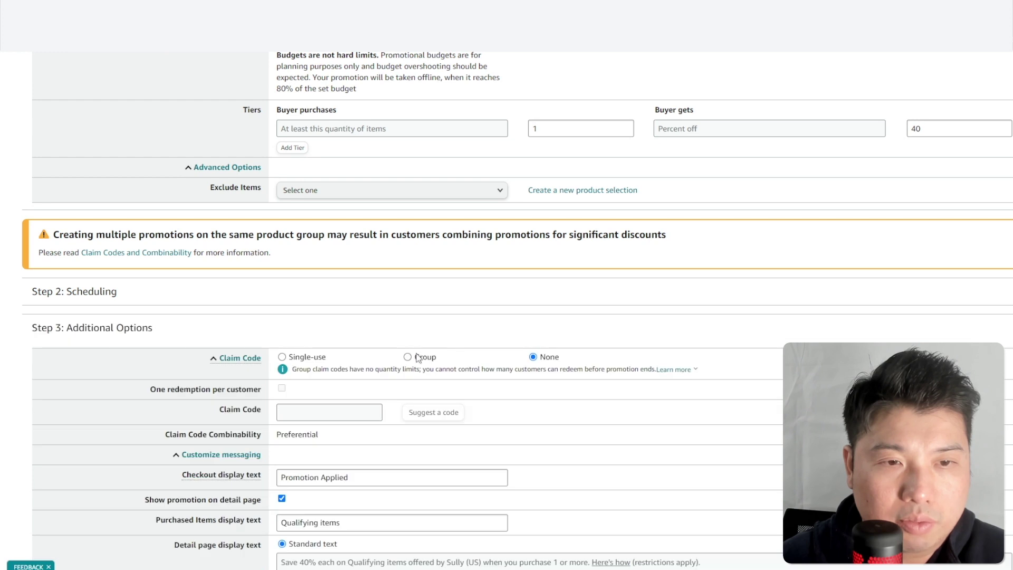
left_click(382, 281)
left_click(338, 375)
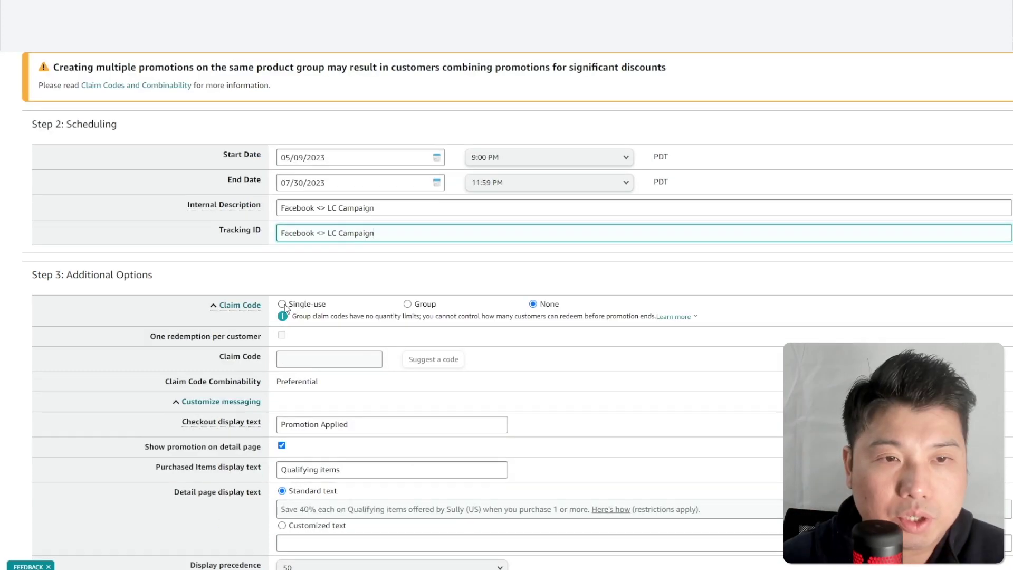
Make the claim code single-use with one redemption per customer, and check the remaining messaging options and terms
left_click(282, 304)
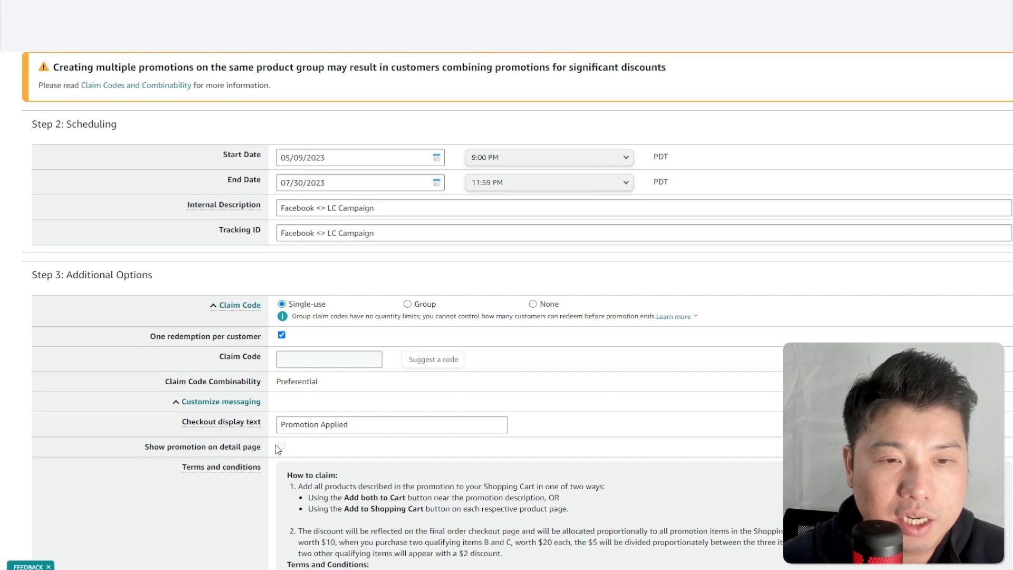
scroll(296, 456, "down", 3)
scroll(296, 457, "up", 3)
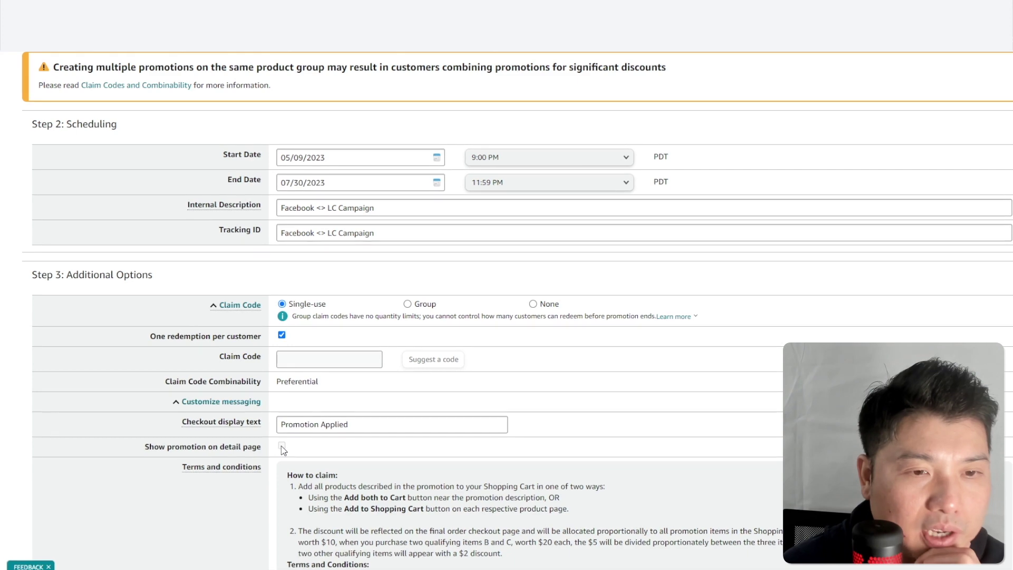
scroll(300, 474, "down", 1)
scroll(300, 475, "down", 4)
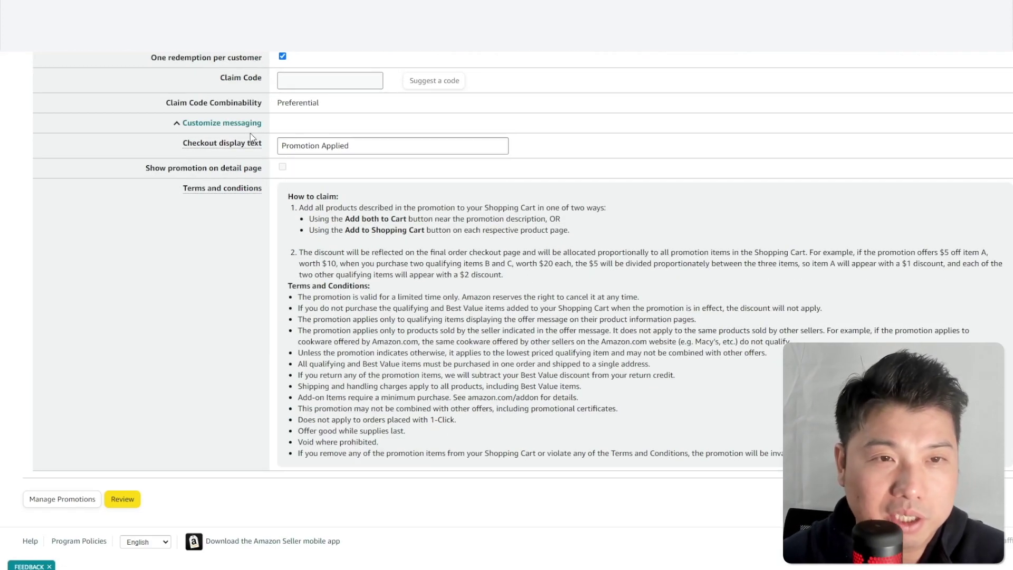
Review the completed promotion and submit it
left_click(124, 500)
scroll(199, 464, "down", 7)
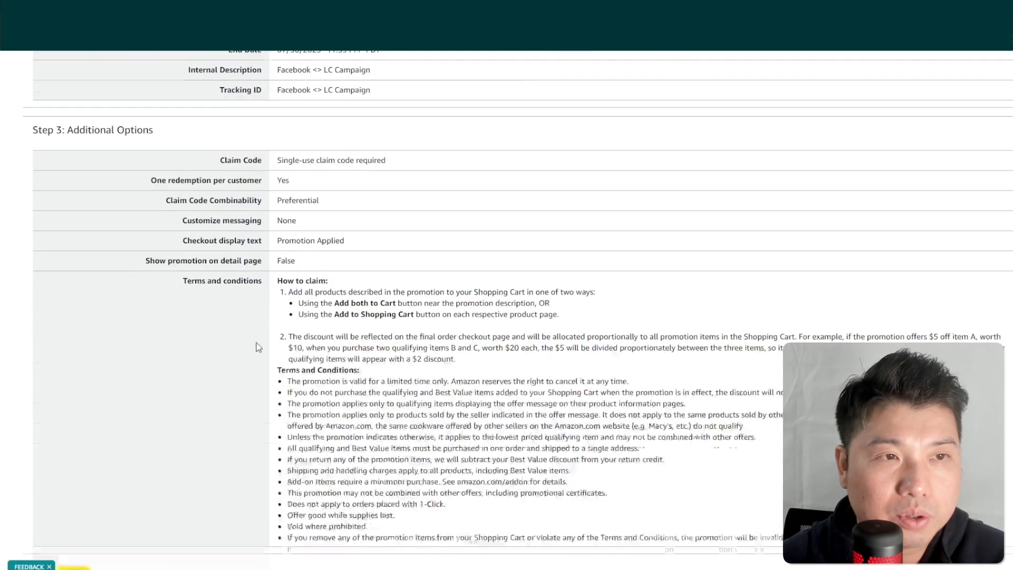
left_click(69, 504)
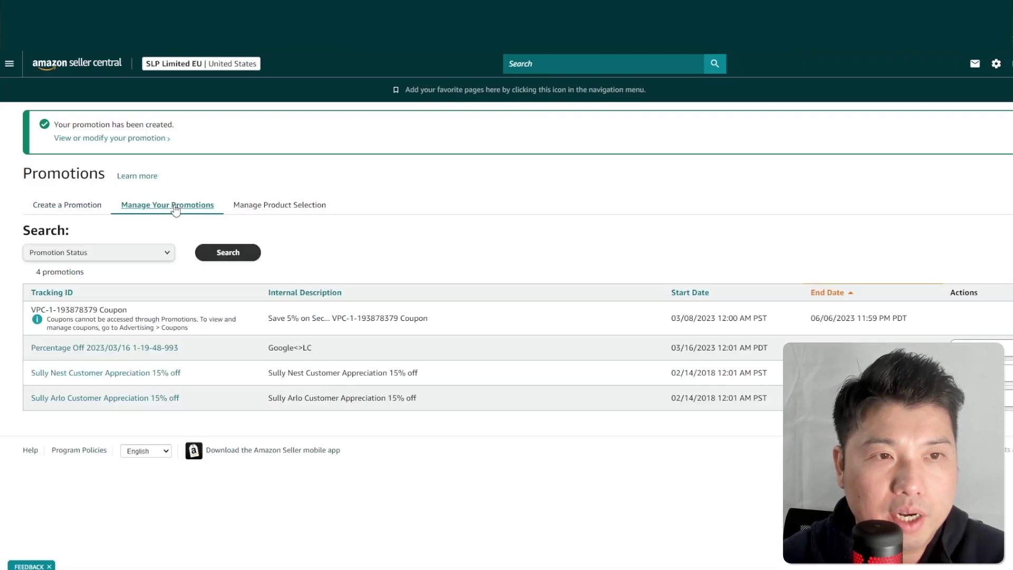
Refresh the promotions list, search for pending promotions and open the Facebook <> LC Campaign promotion
left_click(105, 256)
left_click(85, 255)
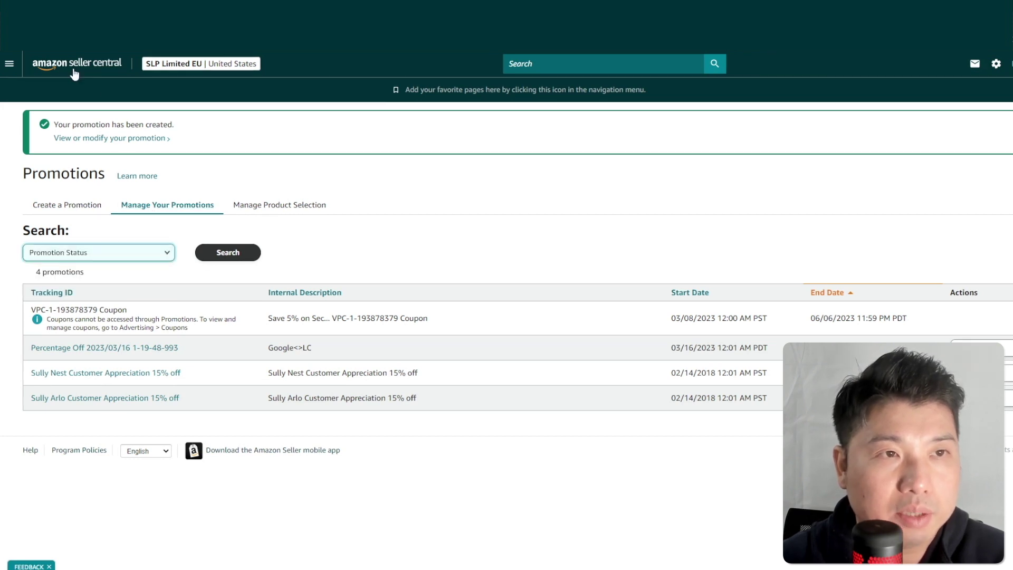
key("F5")
left_click(574, 107)
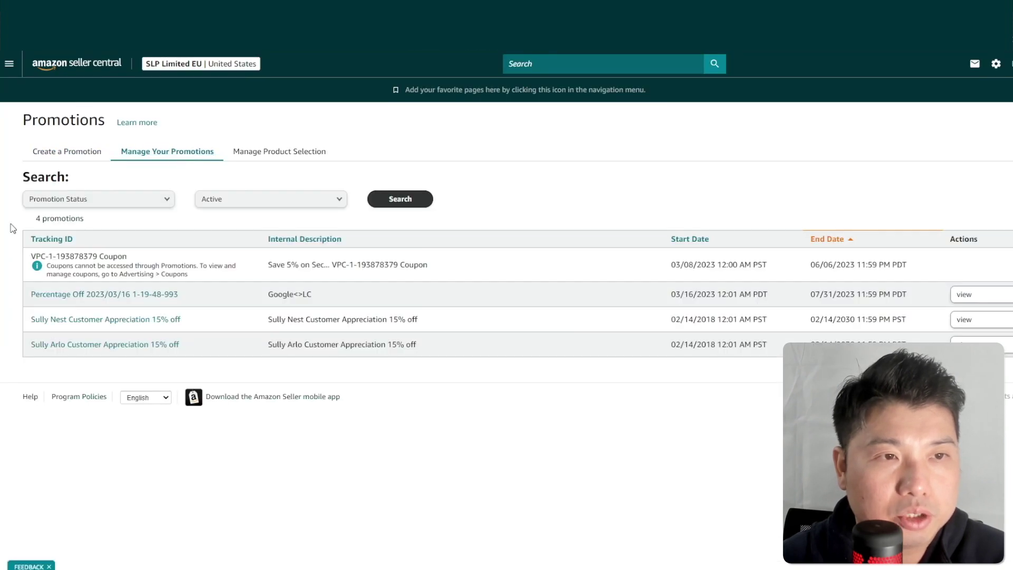
left_click(265, 200)
left_click(263, 215)
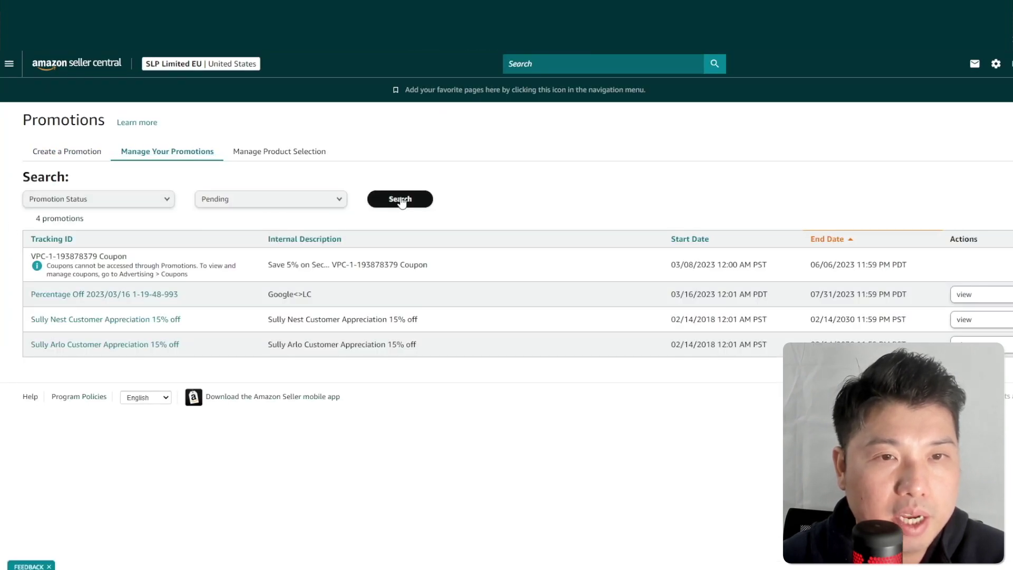
left_click(400, 199)
left_click(65, 264)
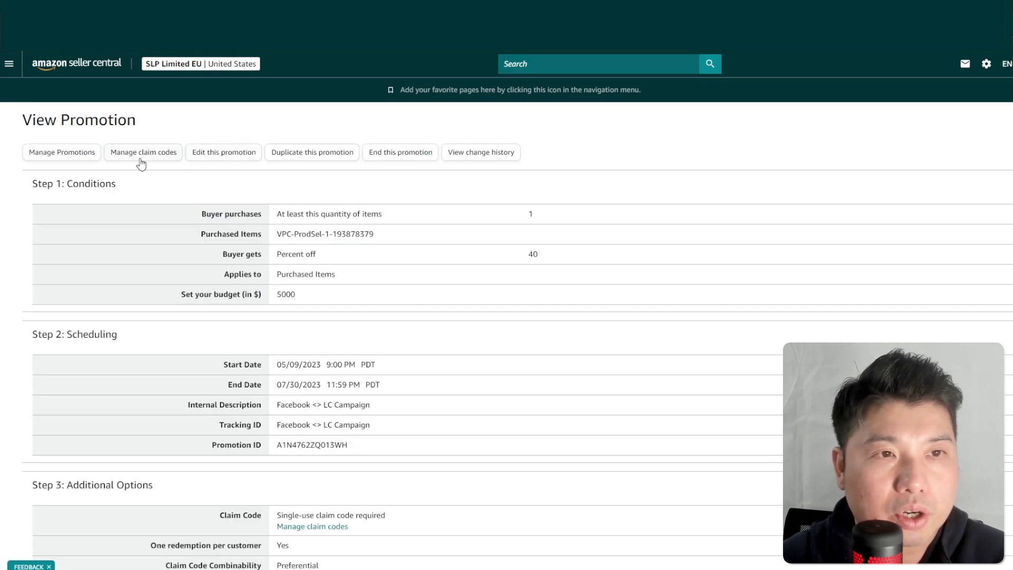
Create a claim code group named "Test" with a quantity of 100 for this promotion and open the downloaded zip of codes
left_click(140, 158)
left_click(335, 245)
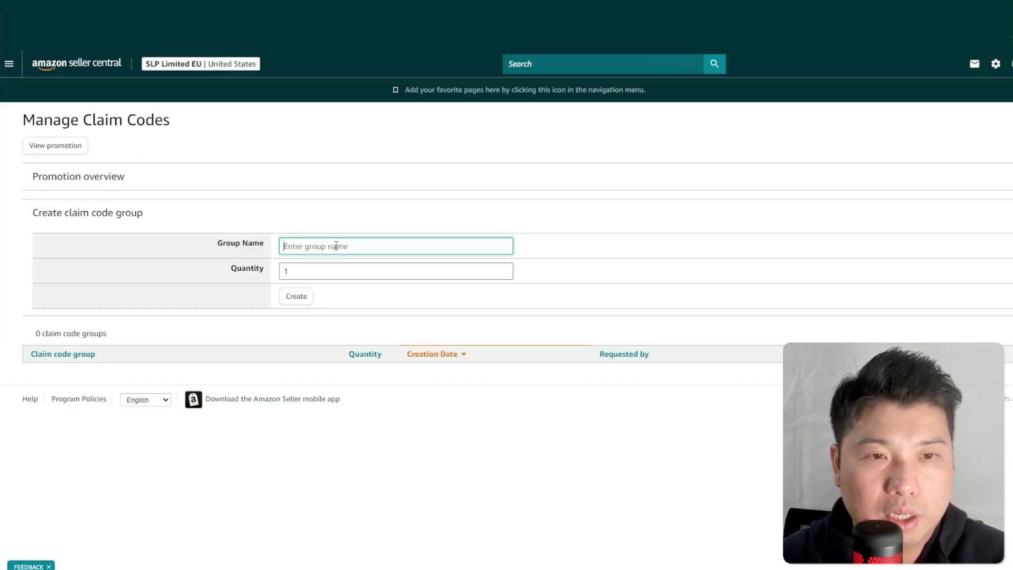
type("Test")
left_click(299, 268)
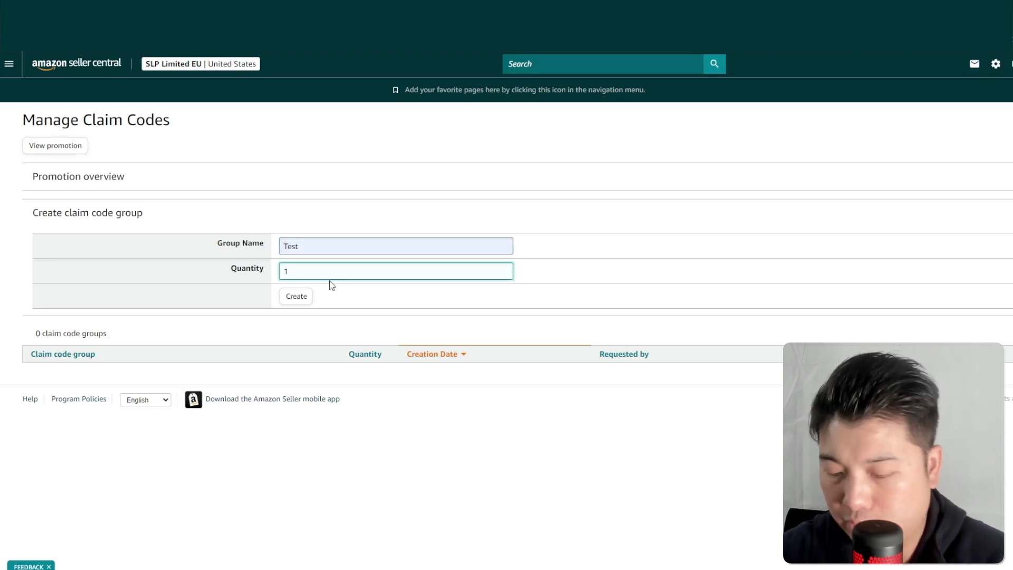
type("00")
left_click(295, 295)
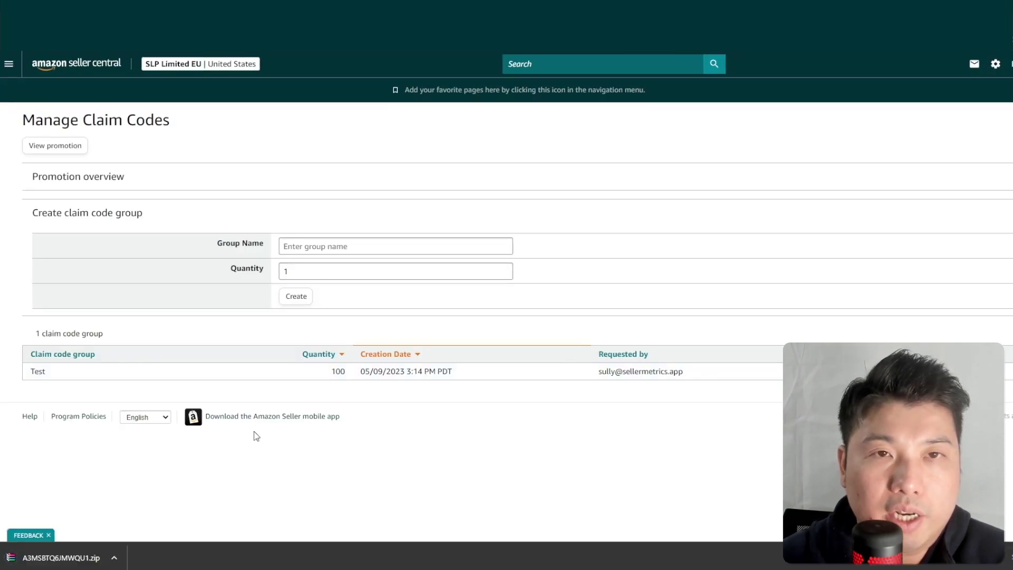
left_click(55, 559)
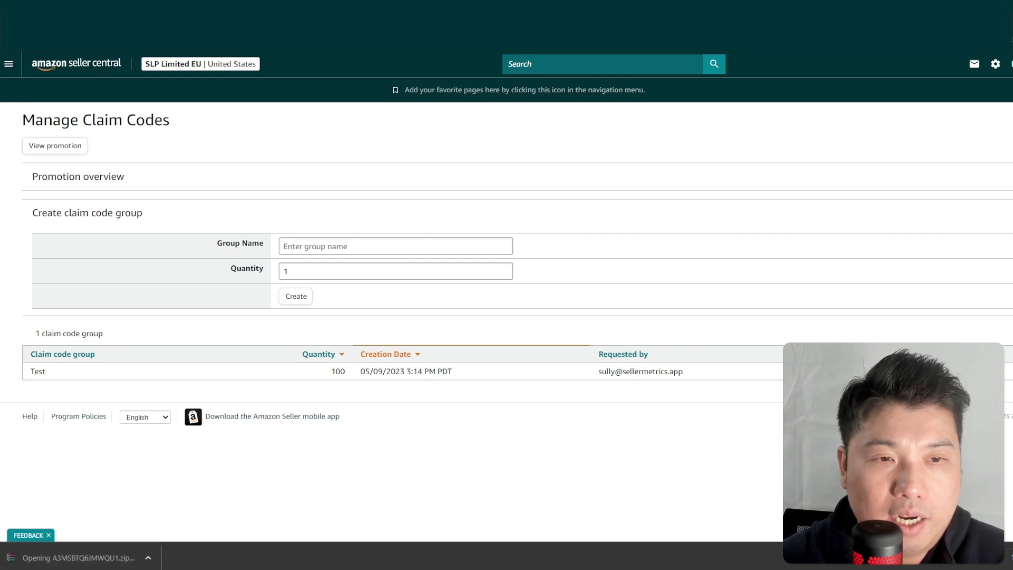
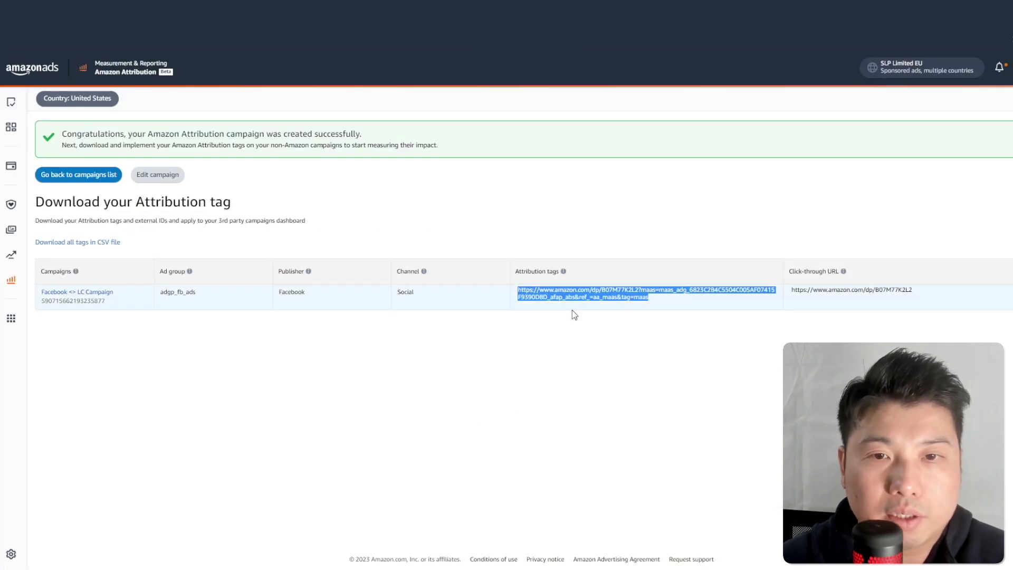
Enter the Facebook campaign's Amazon Attribution tag as the promo page's redirect URL, check the promo code and claim settings, and publish the page
type("https://www.amazon.com/dp/B07M77K2L2?maas=maas_adg_6823C2B4C5504C005AF07415F9390DBD_afap_abs&ref_=aa_maas&tag=maas")
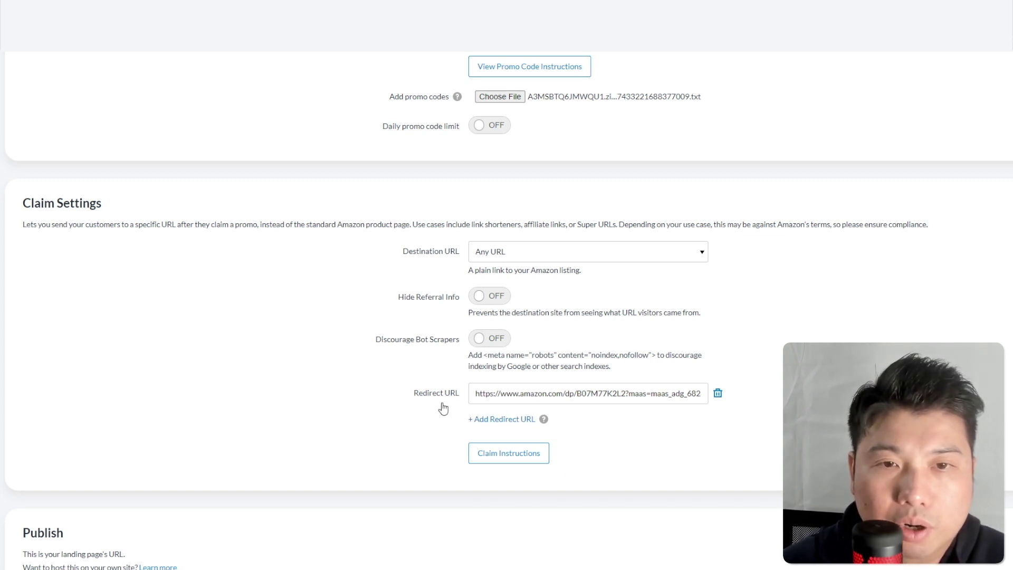
scroll(436, 404, "down", 3)
scroll(561, 474, "up", 5)
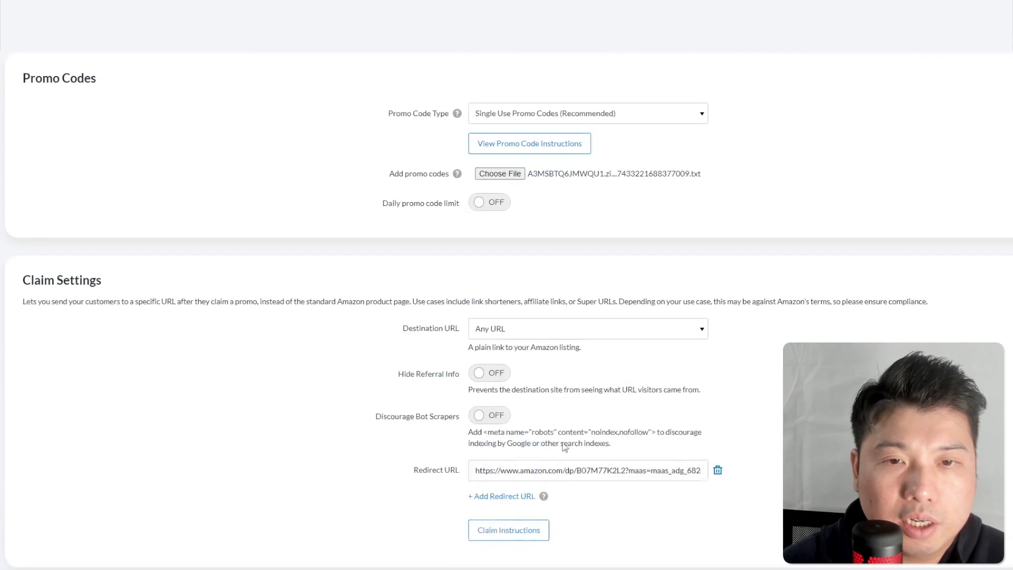
scroll(453, 391, "down", 5)
left_click(555, 516)
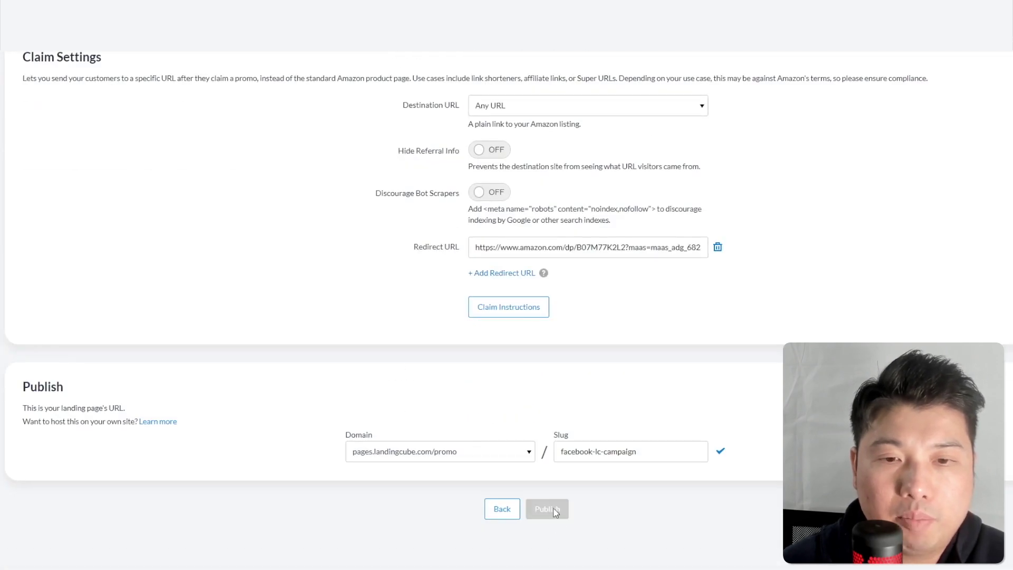
Open the published promo page, start claiming the coupon and fill in the e-mail address
left_click_drag(520, 141, 248, 141)
left_click(529, 162)
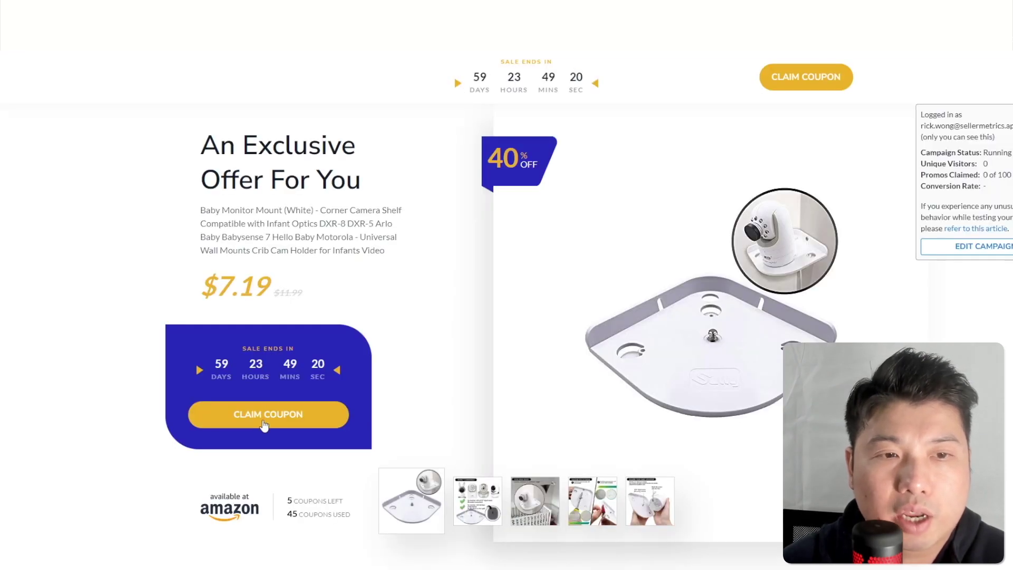
left_click(265, 425)
left_click(467, 164)
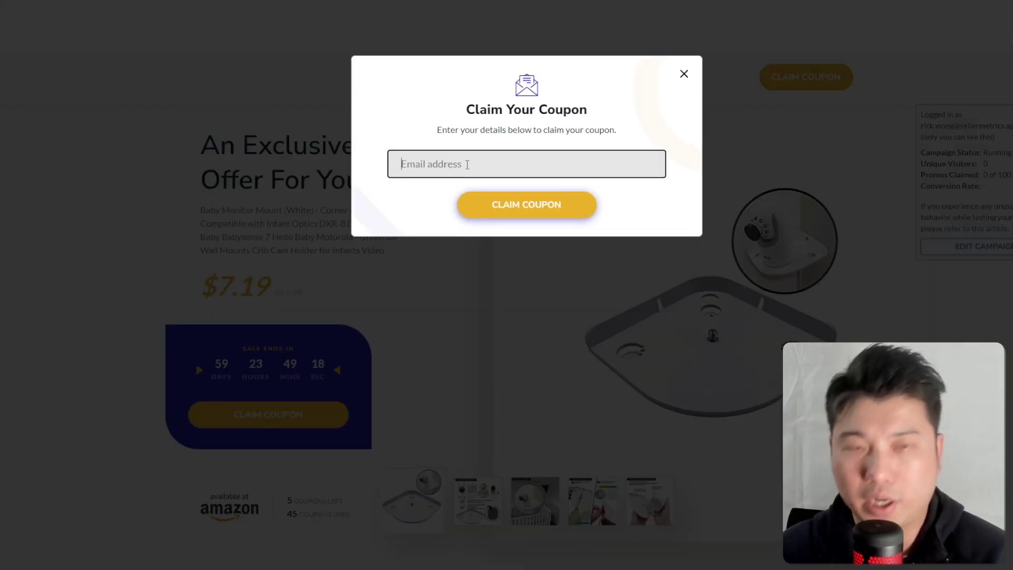
type("rick")
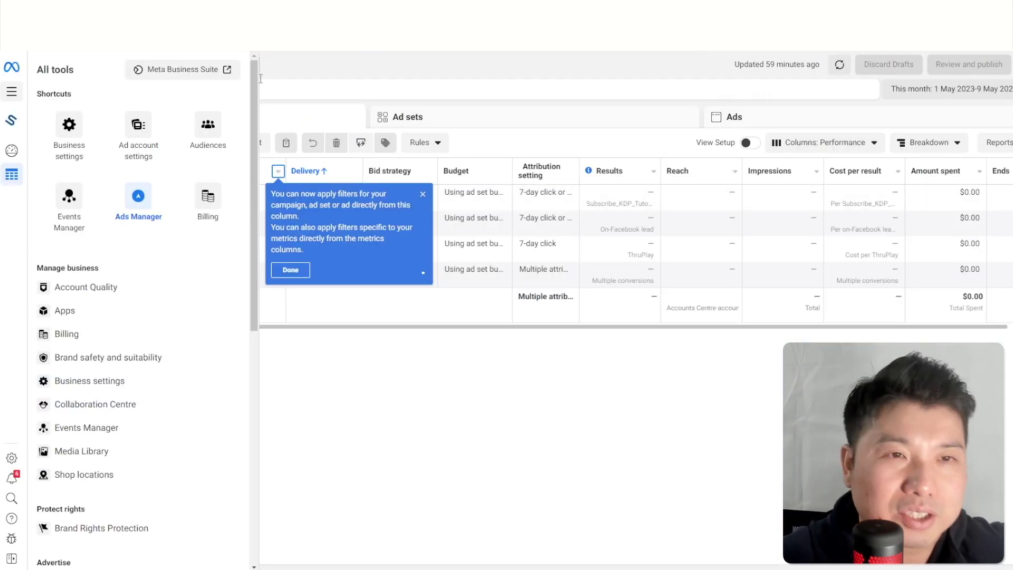
left_click(405, 64)
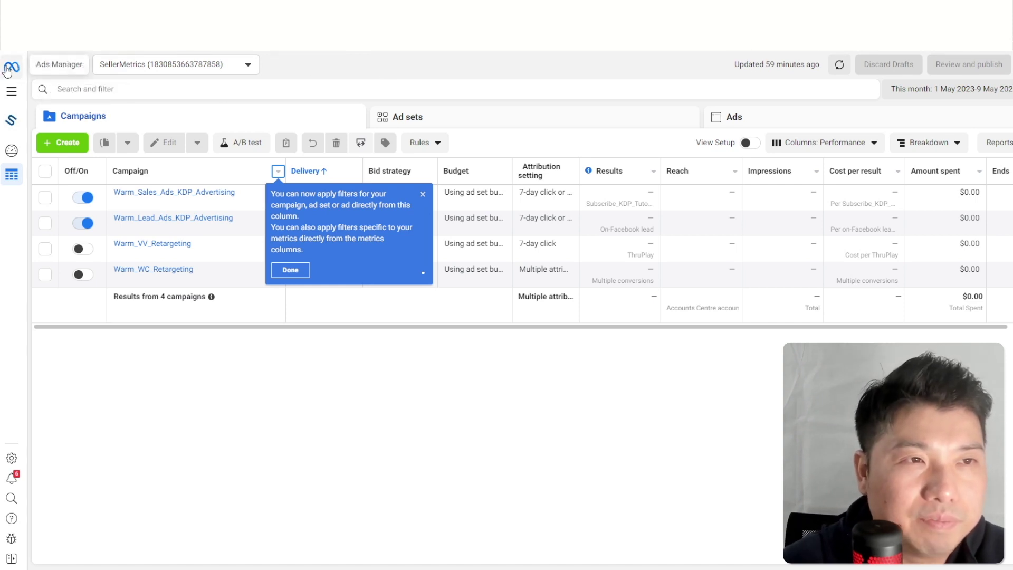
left_click(10, 92)
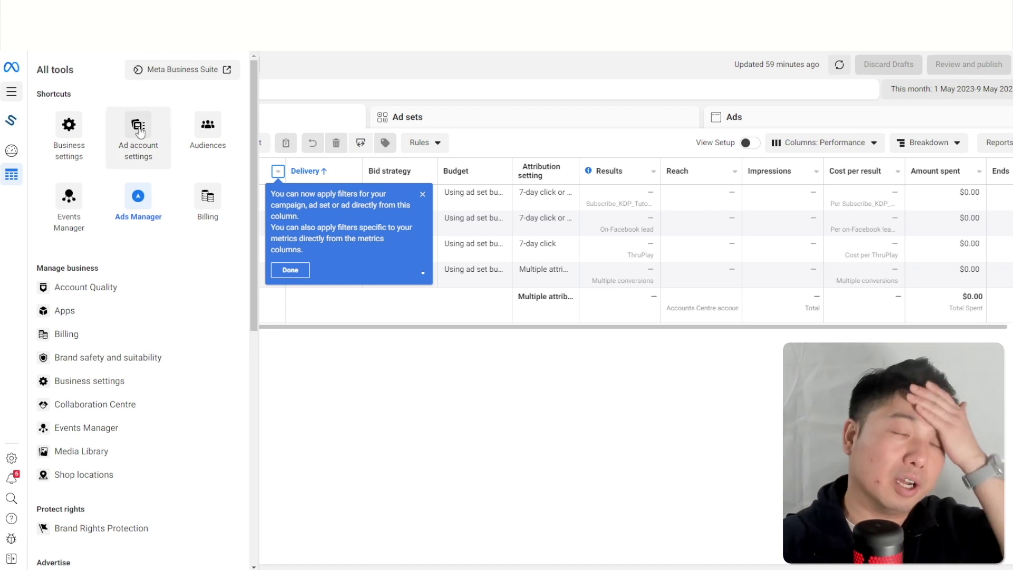
left_click(343, 120)
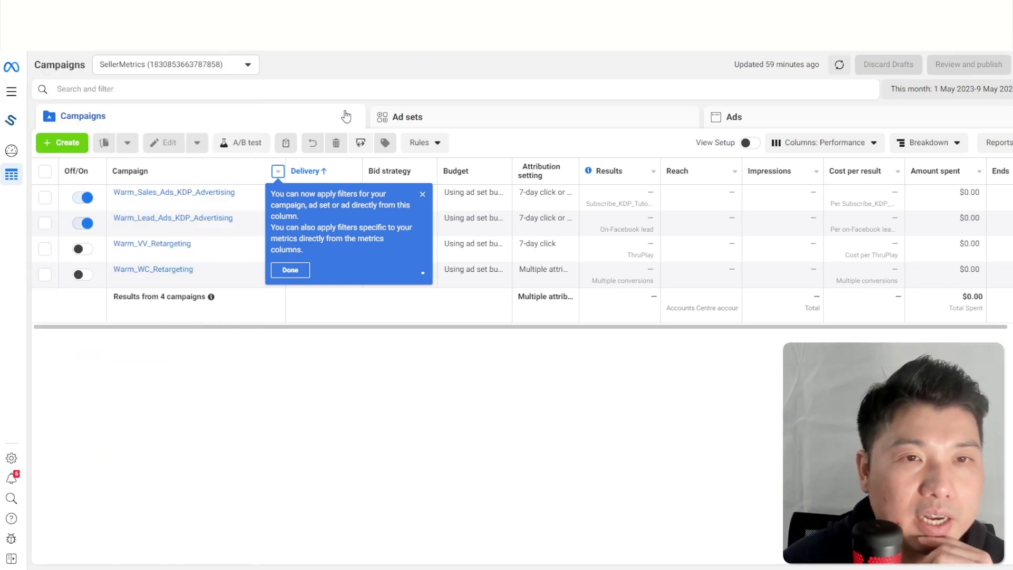
Create a new ad campaign with the Traffic objective and name it "Facebook <> LC Campaign"
left_click(58, 144)
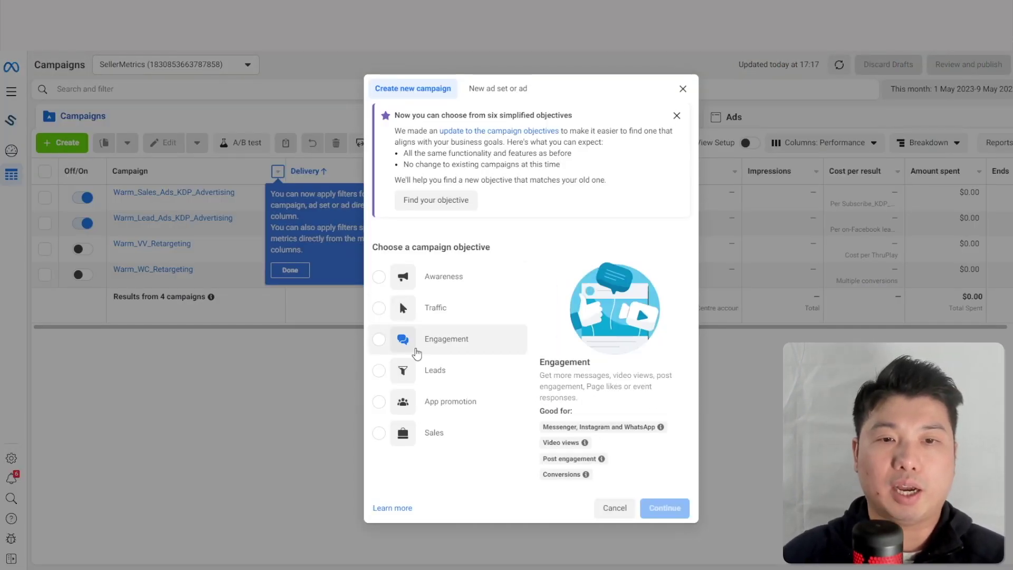
left_click(381, 309)
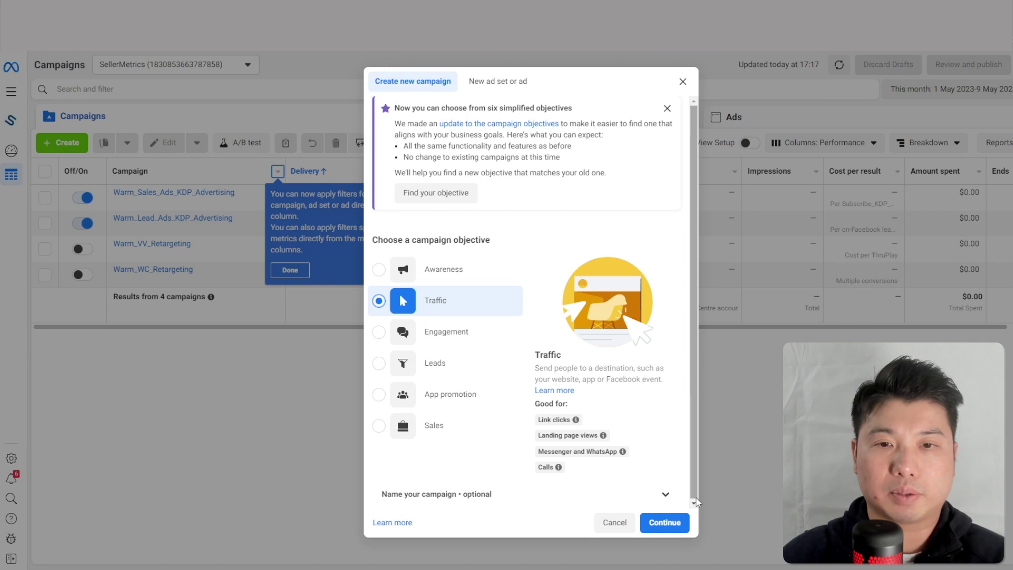
left_click(664, 519)
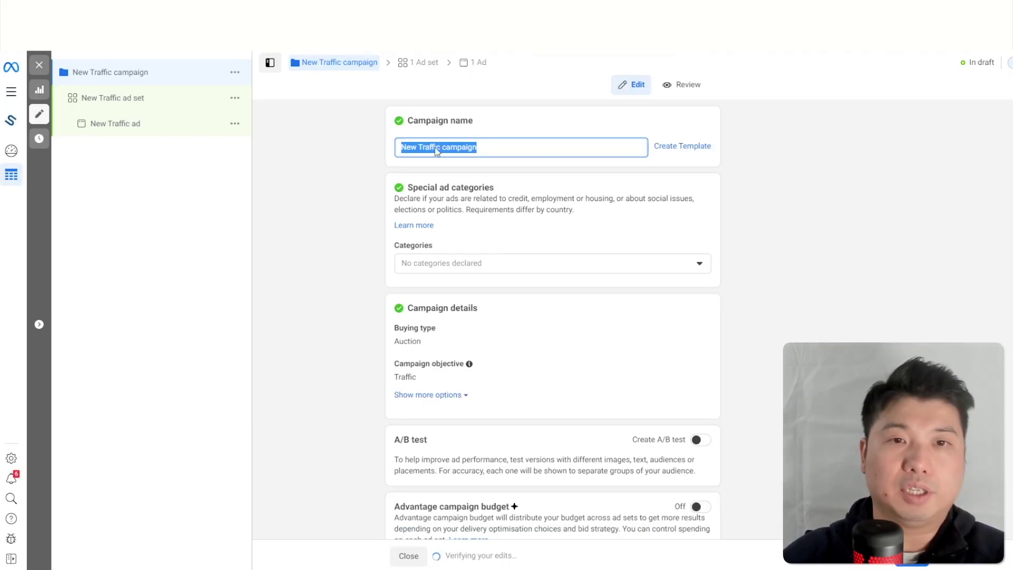
type("Facebook <> LC Campaign")
key("Tab")
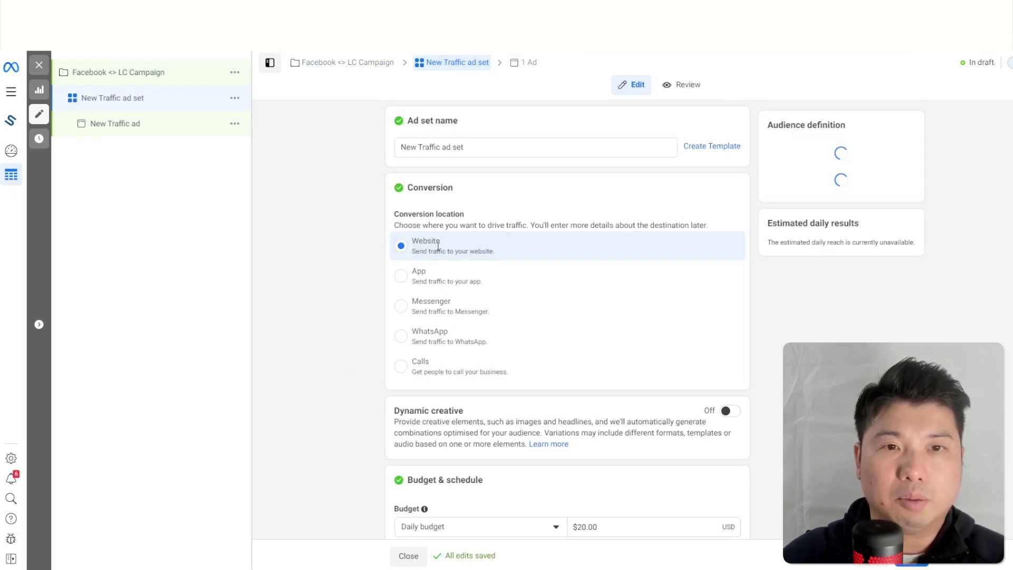
Set the traffic ad set's daily budget to $5
scroll(358, 385, "down", 4)
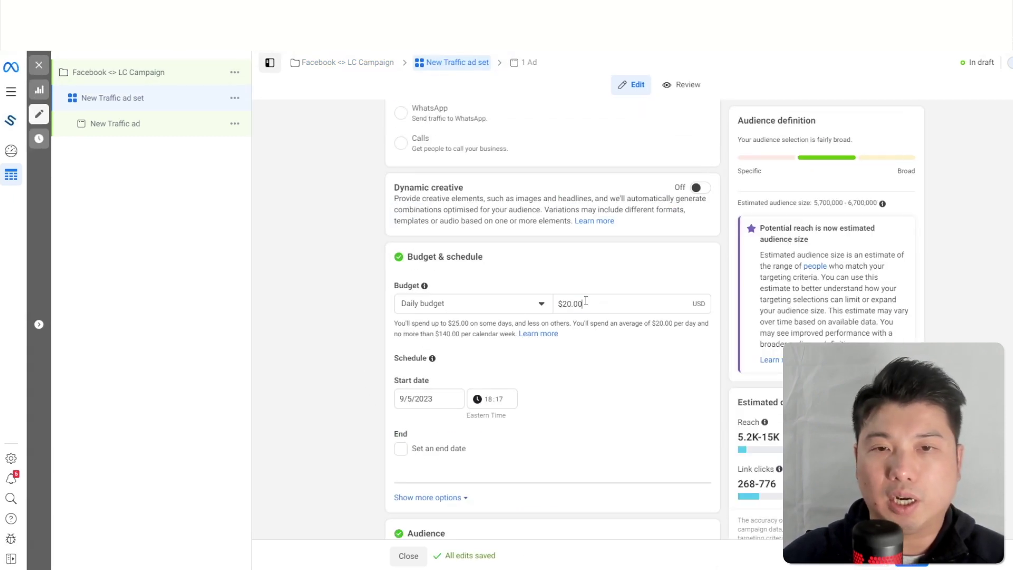
triple_click(585, 301)
type("5")
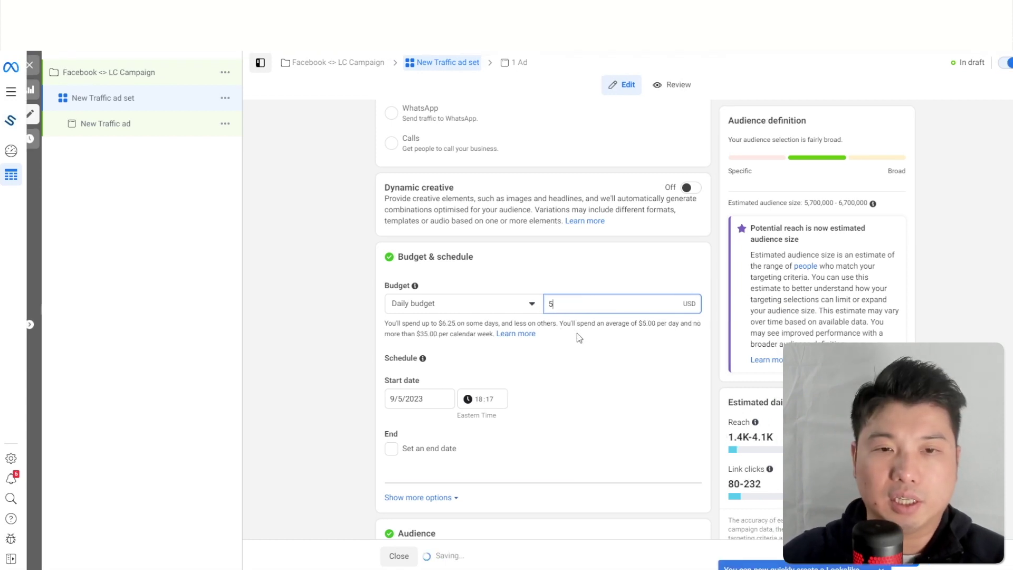
left_click(579, 338)
Replace Hong Kong with the United States as the ad set's audience location
scroll(621, 416, "down", 5)
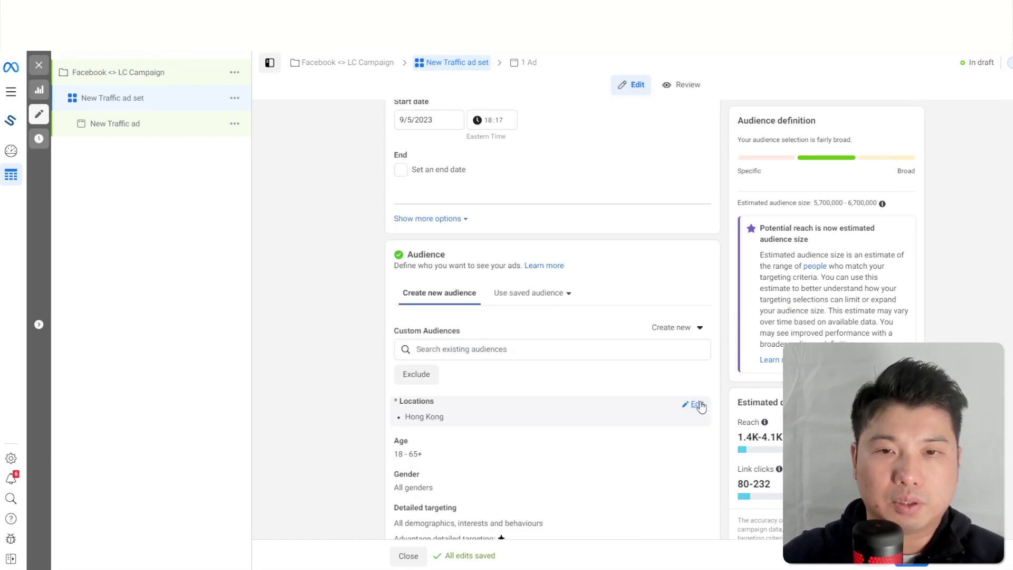
left_click(696, 404)
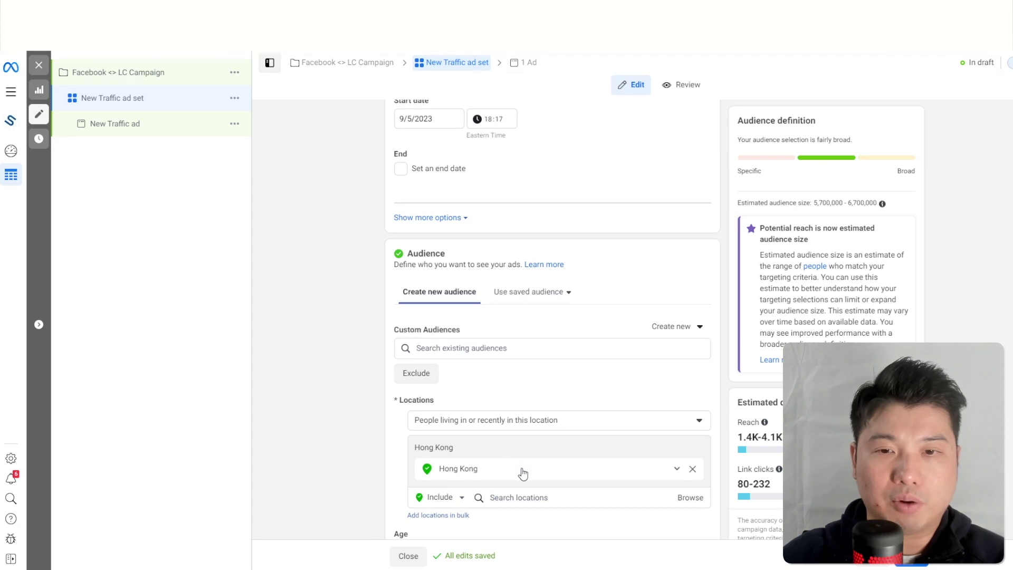
scroll(654, 380, "down", 2)
left_click(692, 358)
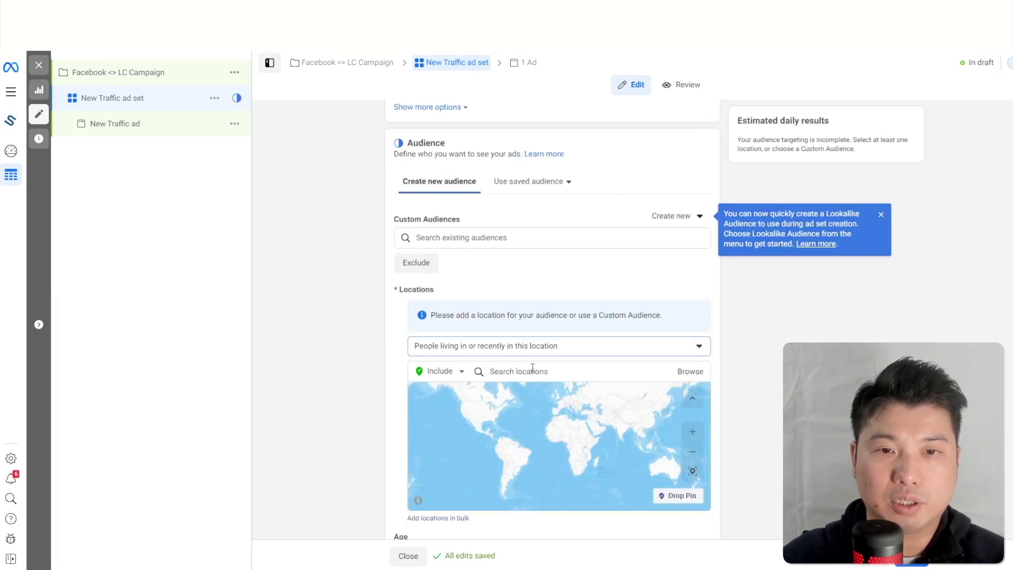
left_click(531, 371)
type("Uni")
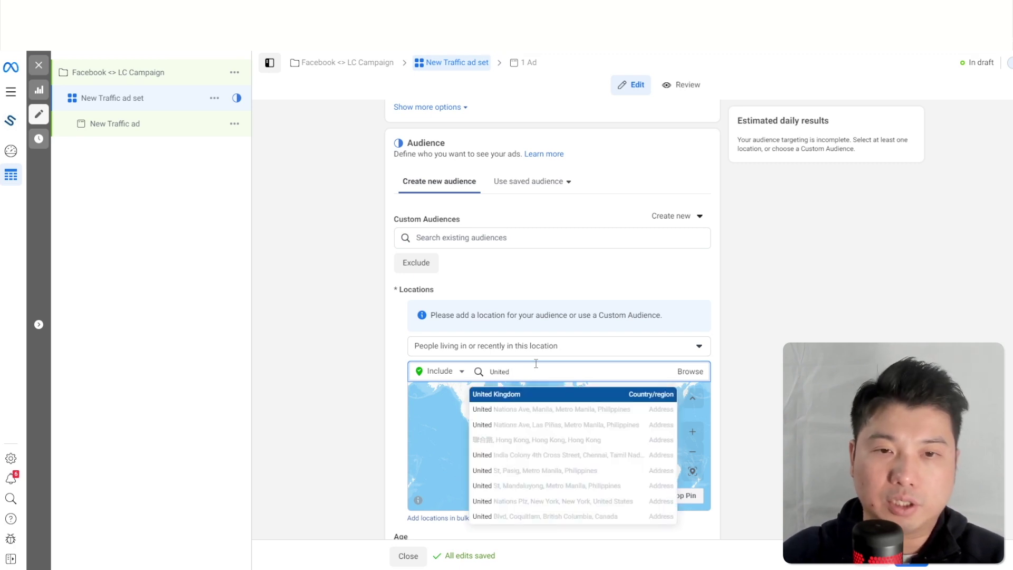
type("ted")
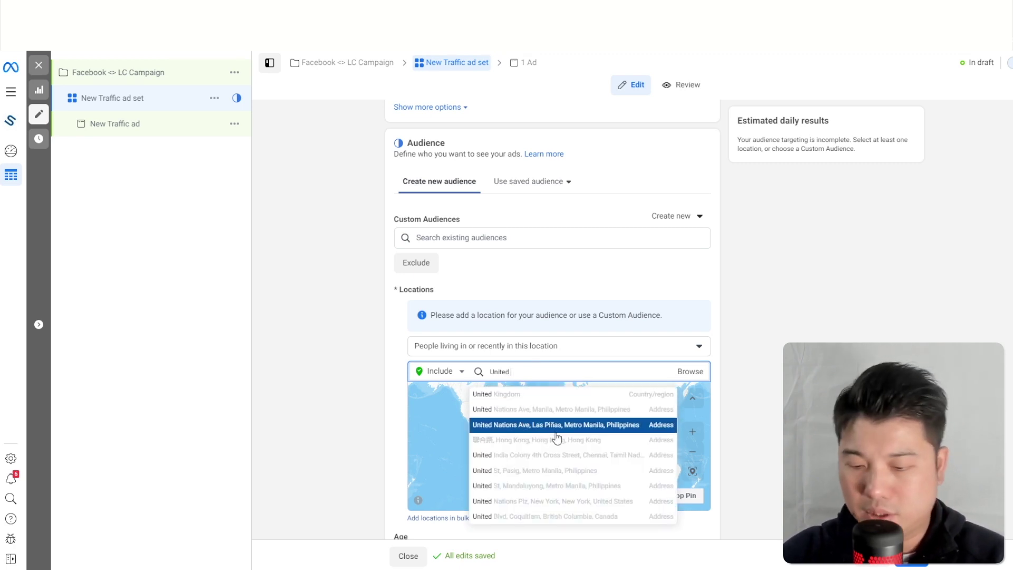
type(" stat")
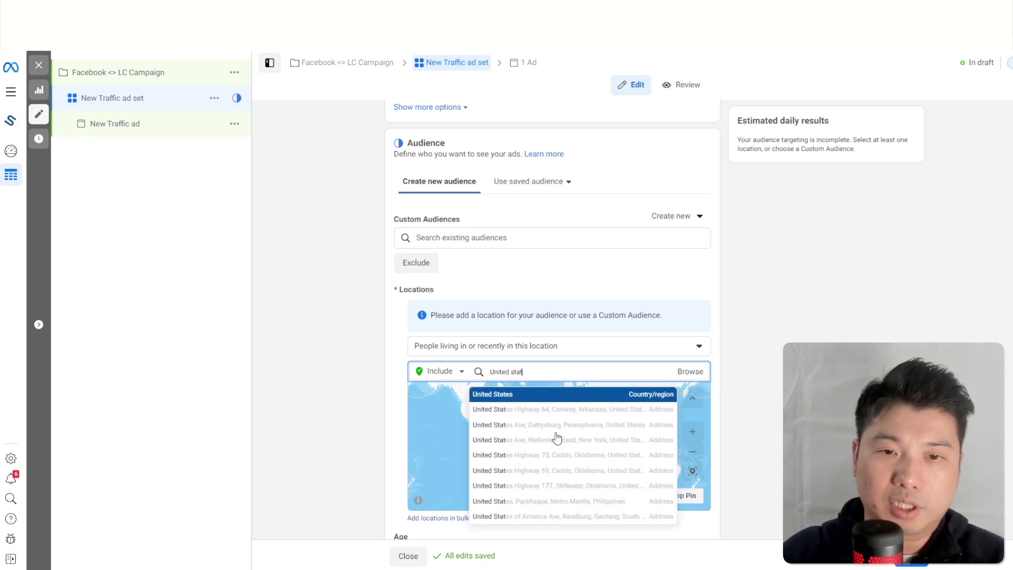
left_click(545, 394)
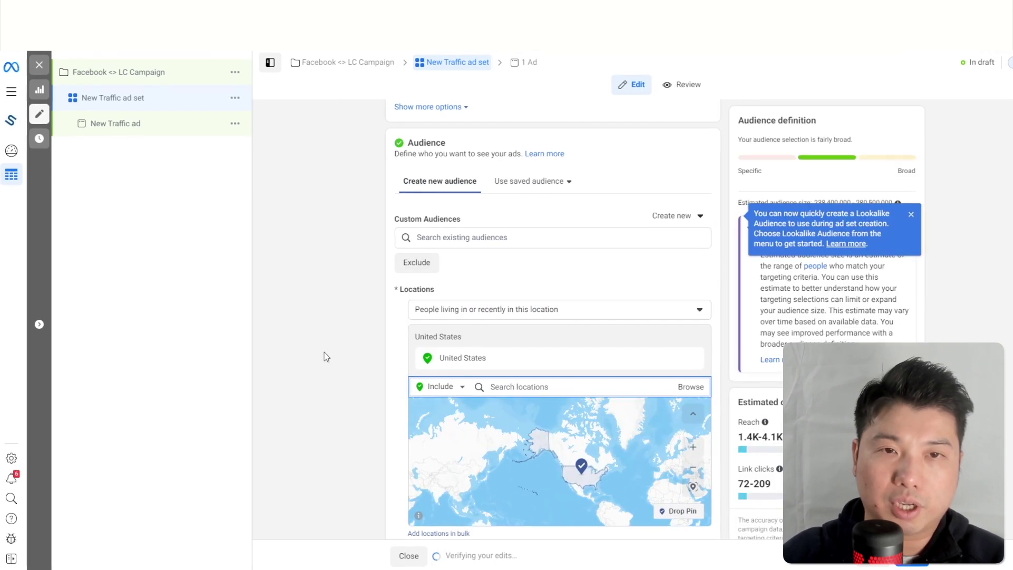
Add the All SM Visitors website audience to the ad set's custom audiences
scroll(314, 357, "down", 1)
scroll(369, 370, "up", 2)
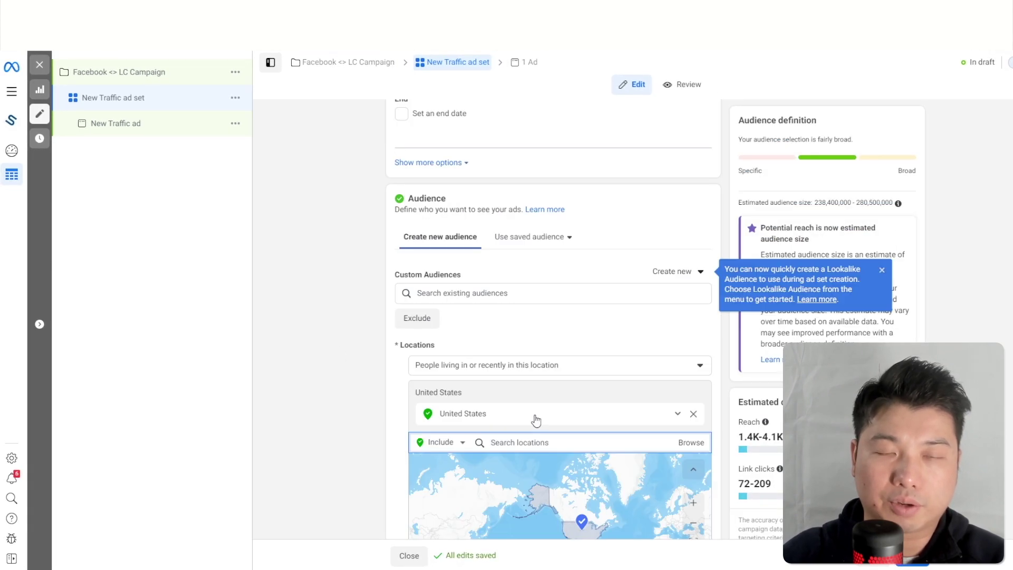
left_click(478, 295)
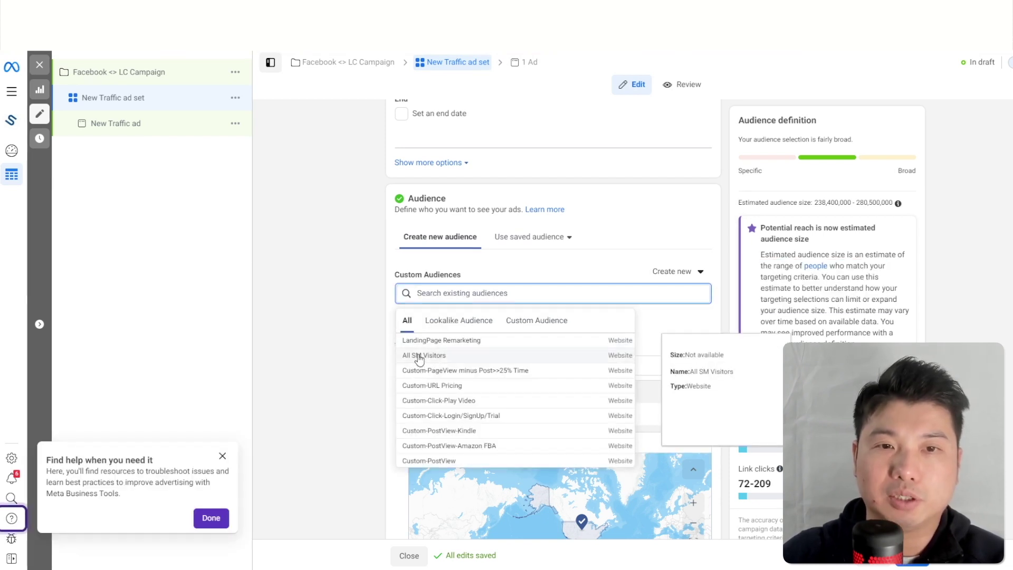
left_click(419, 356)
Choose Link clicks as the ad set's optimisation for ad delivery
scroll(366, 359, "down", 4)
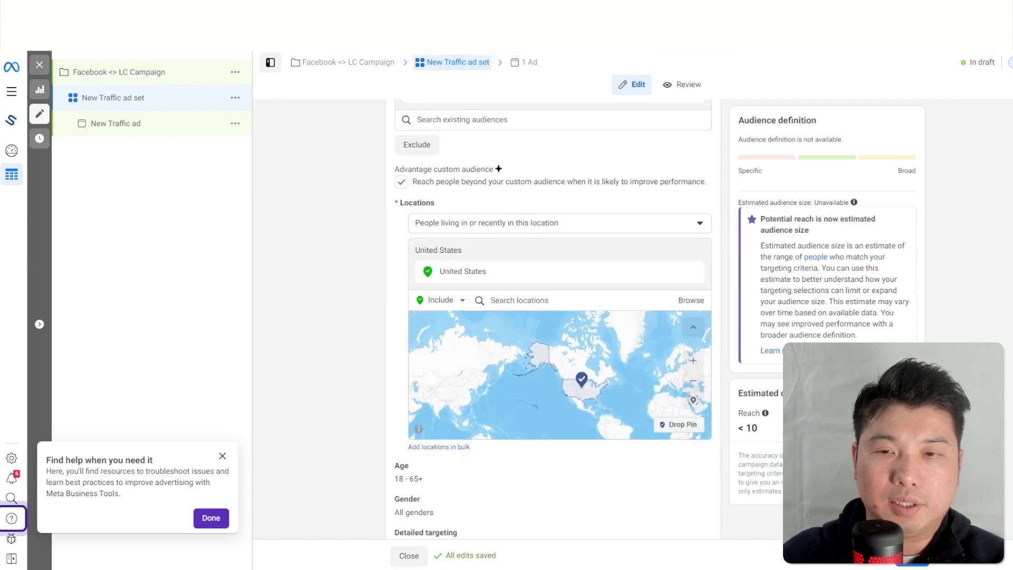
scroll(459, 483, "down", 7)
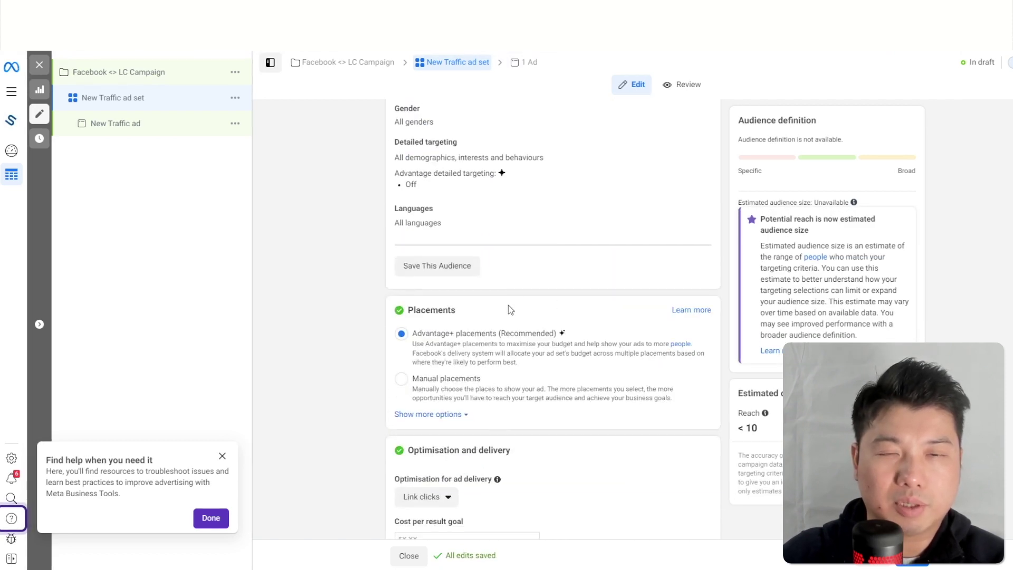
scroll(580, 327, "down", 2)
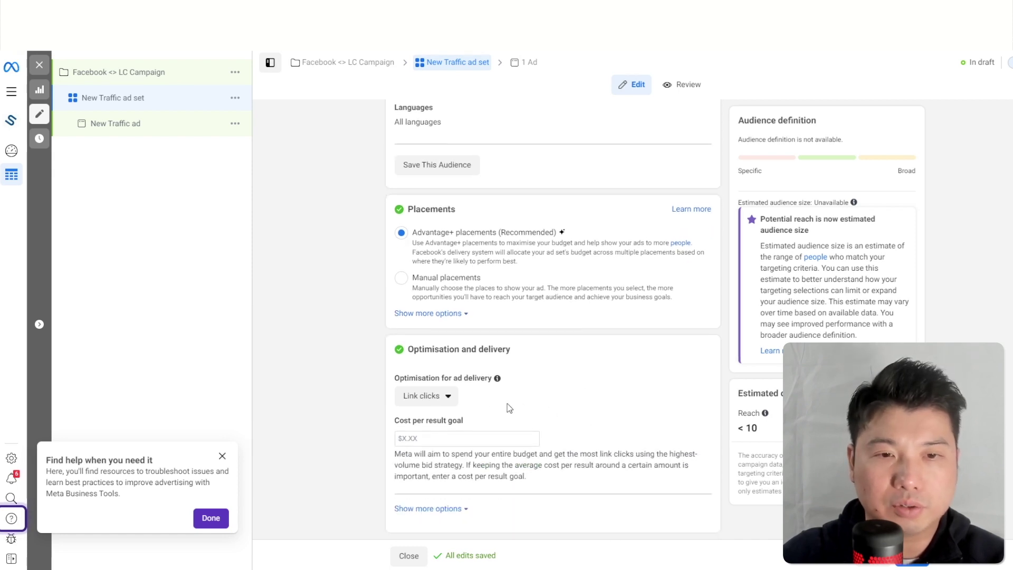
left_click(424, 396)
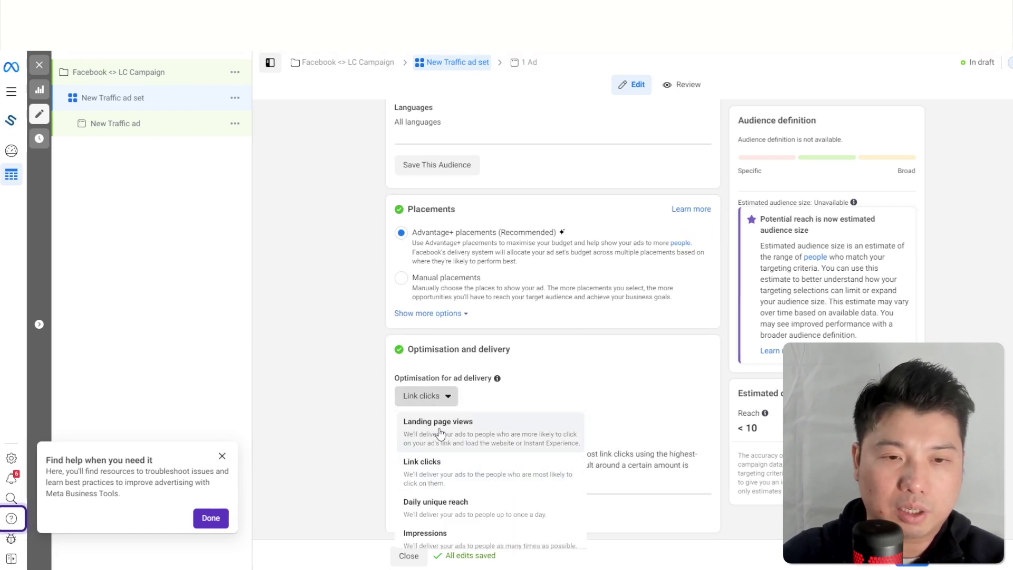
left_click(489, 474)
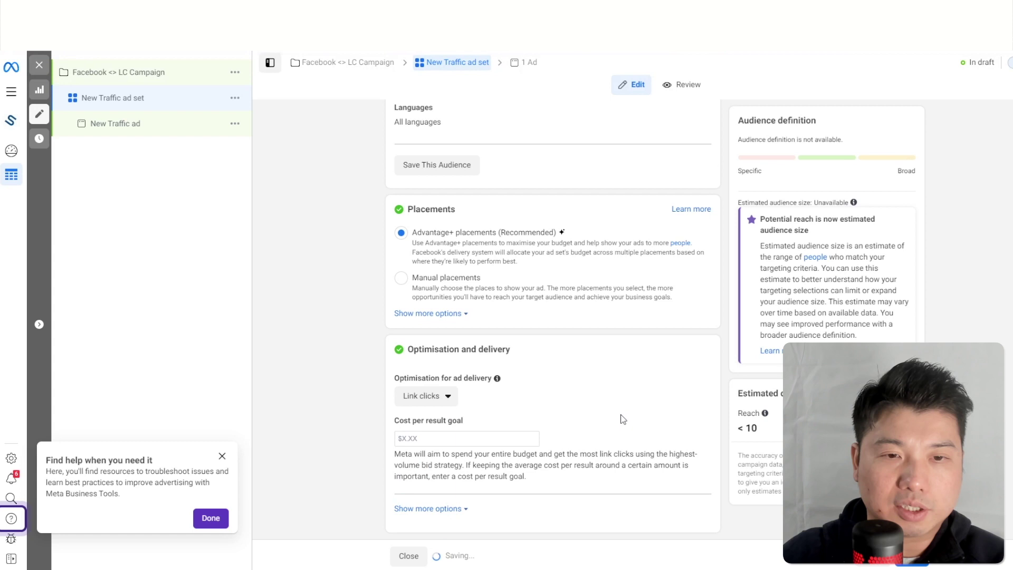
Set the ad set's cost per result goal to $0.50
left_click(408, 437)
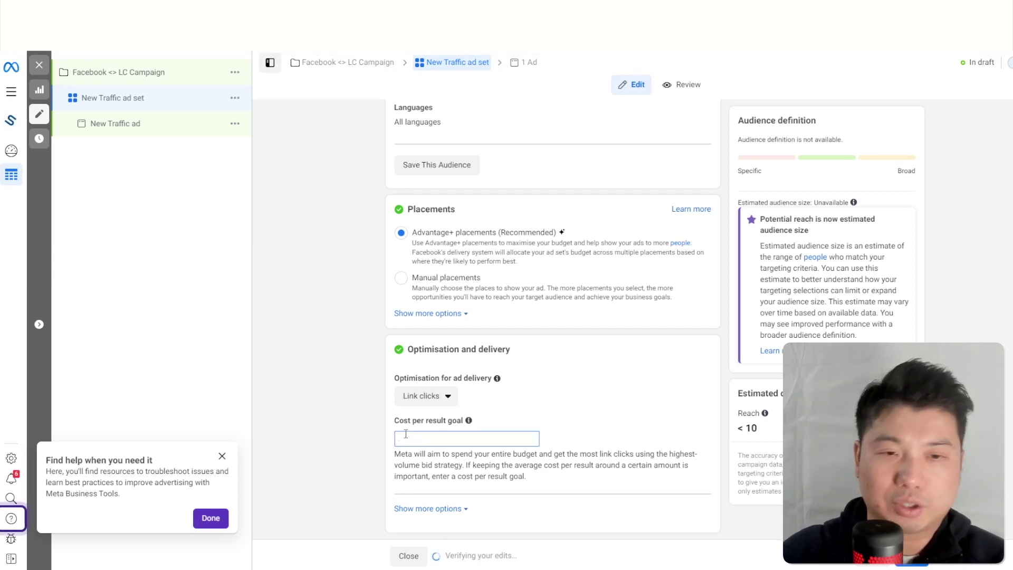
type(".5")
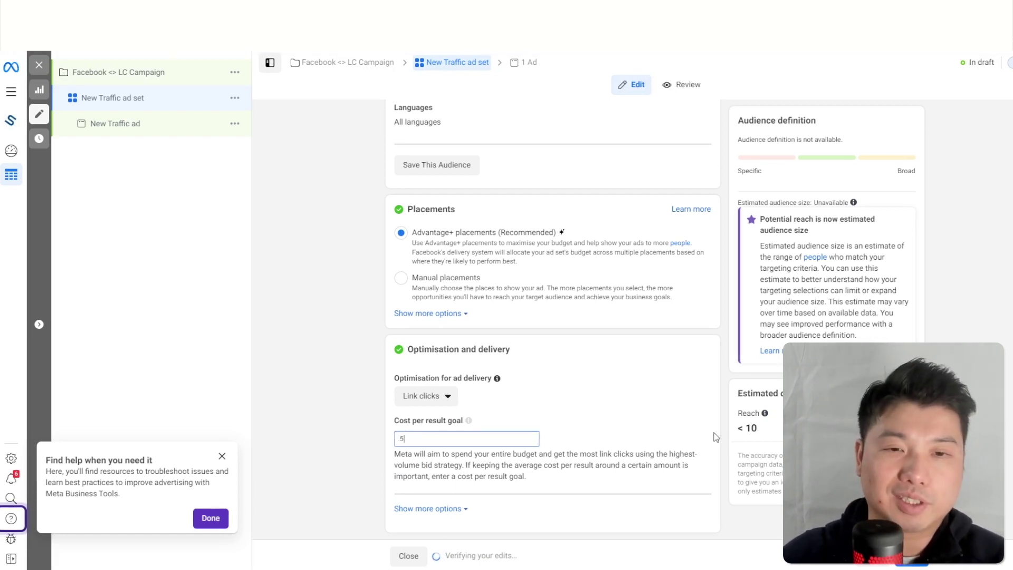
left_click(700, 491)
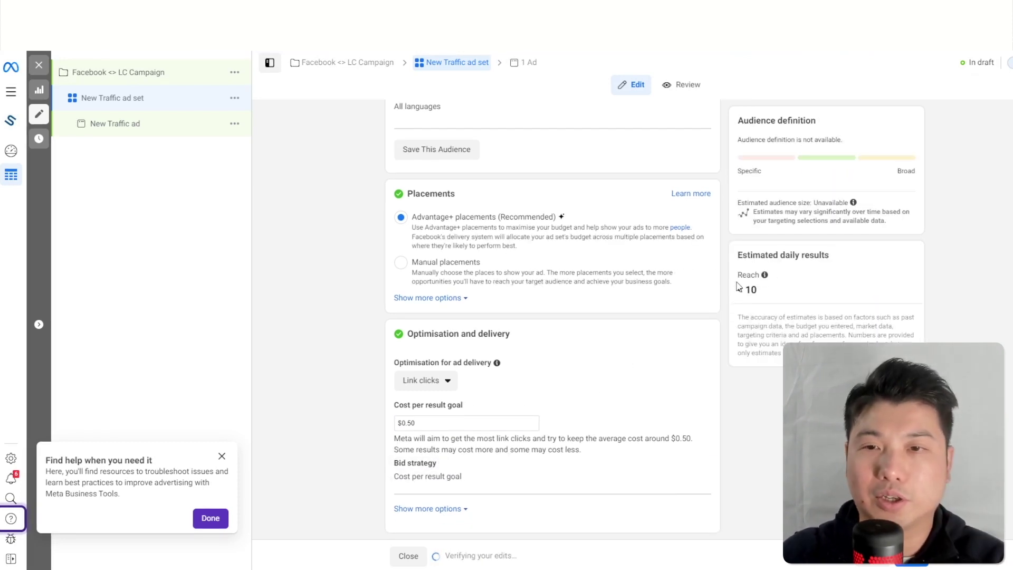
Try cost per result goals of $2.00 and $5.00 against the estimated daily reach, and check the selected custom audience
left_click_drag(759, 291, 741, 289)
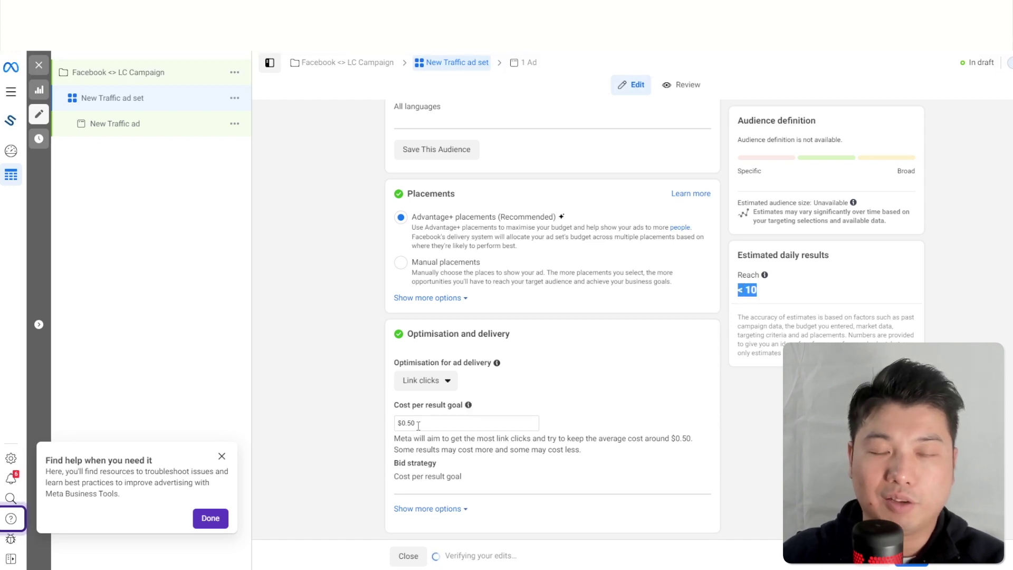
left_click_drag(418, 426, 391, 420)
type("2")
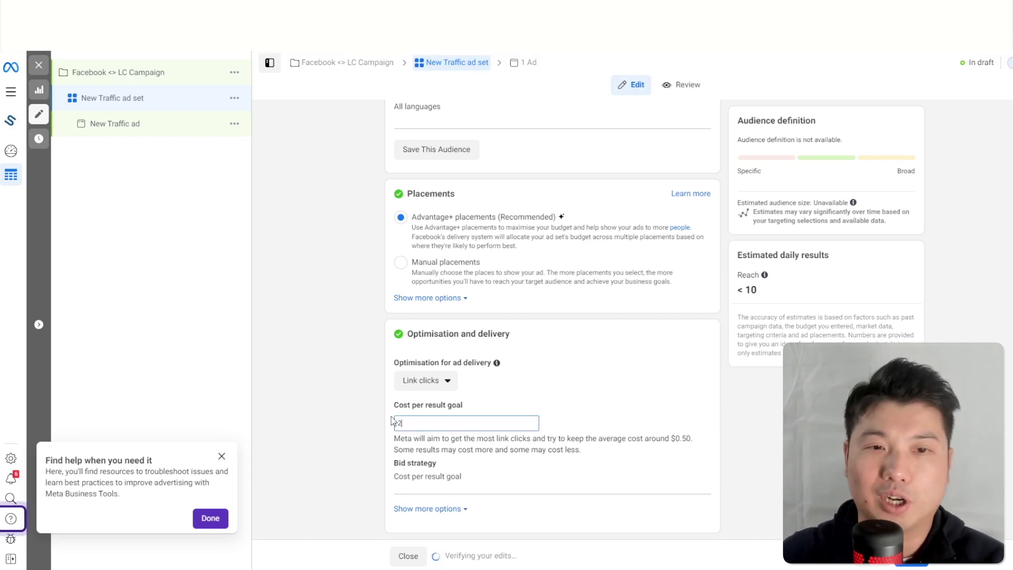
left_click(770, 292)
left_click_drag(417, 423, 369, 429)
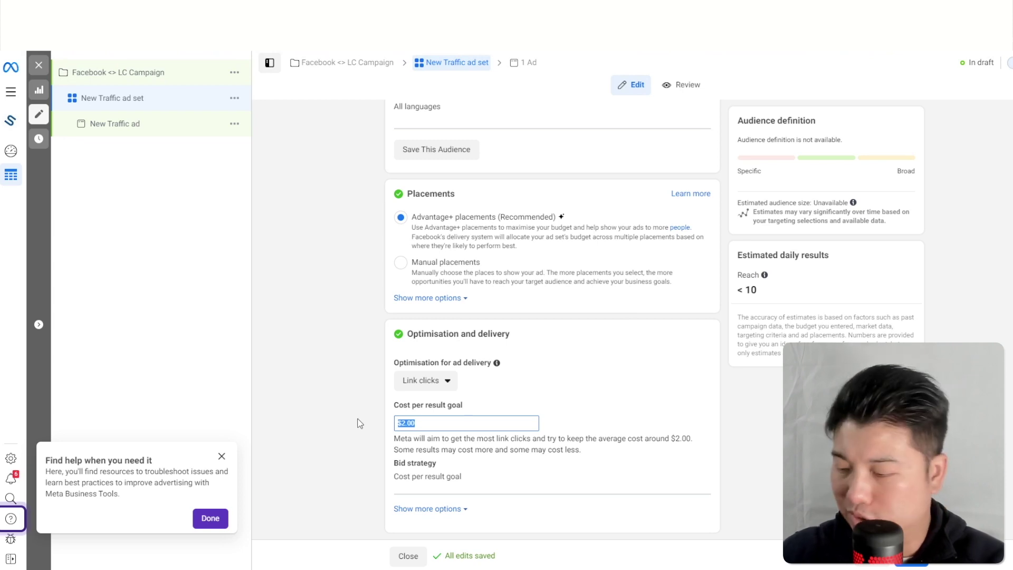
type("5")
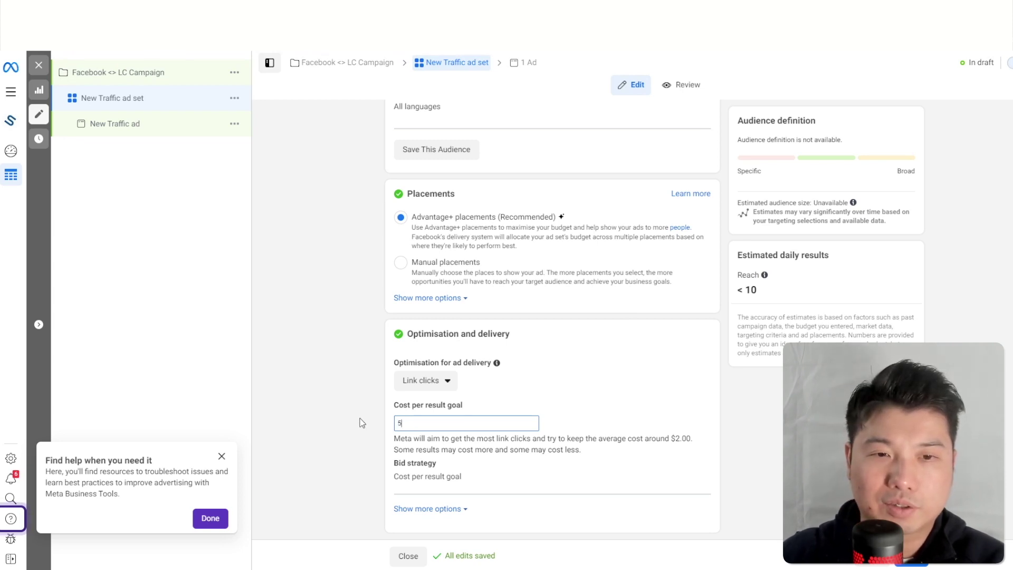
left_click(362, 422)
scroll(461, 235, "up", 8)
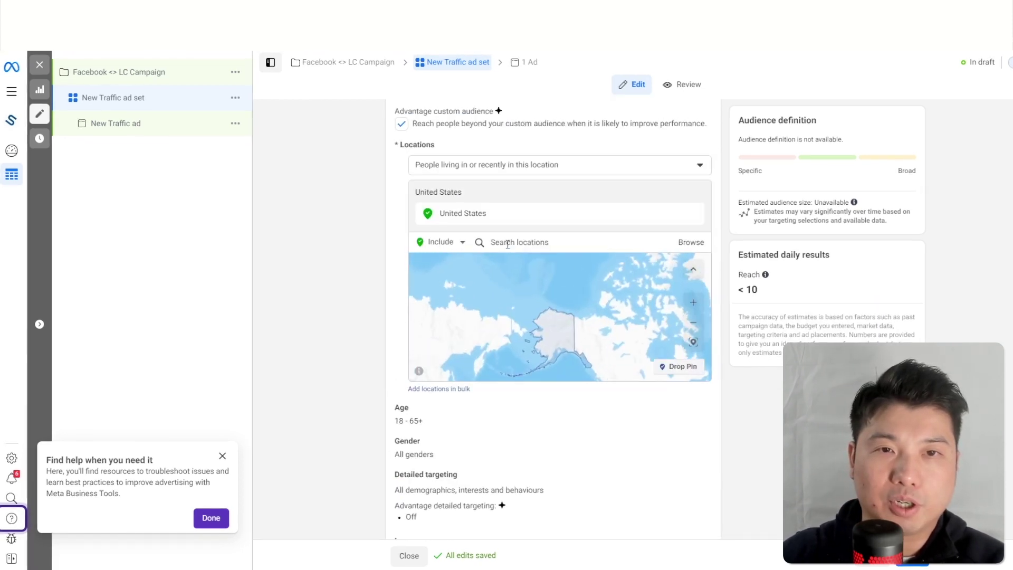
scroll(508, 243, "up", 2)
scroll(473, 269, "up", 2)
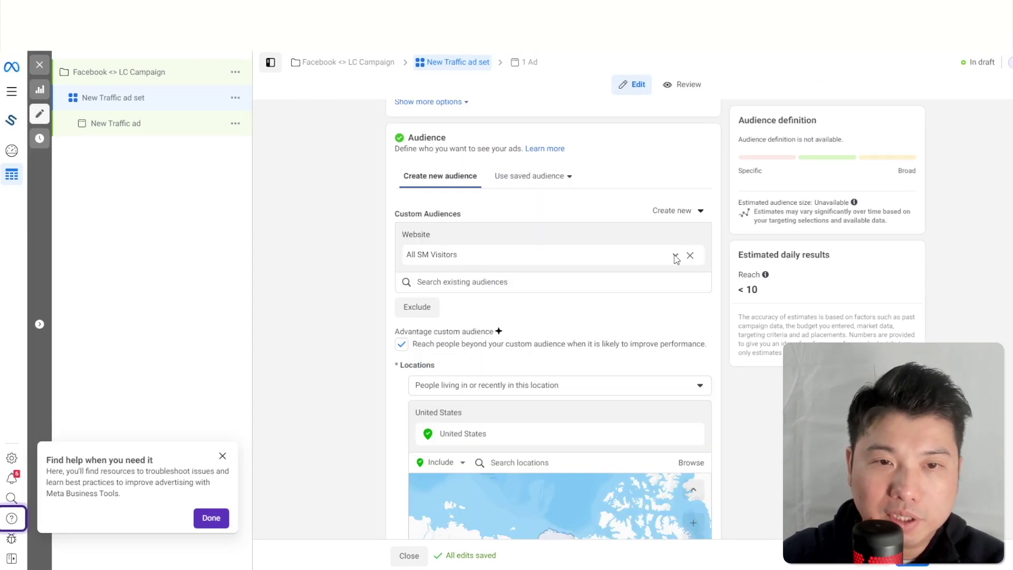
Return the cost per result goal under optimisation and delivery to $0.50
scroll(531, 385, "down", 12)
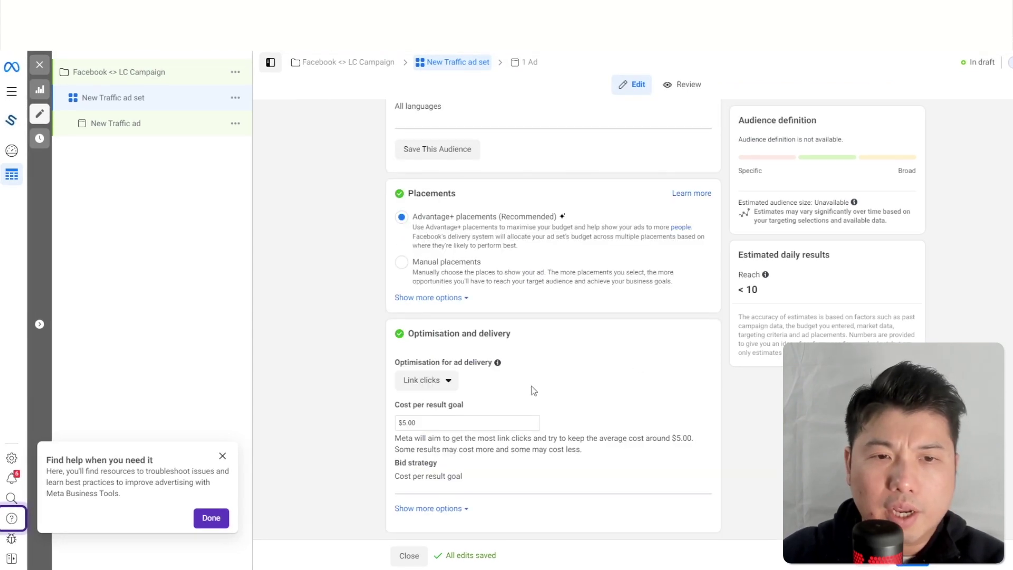
left_click(433, 424)
key("ctrl+a")
key("BackSpace")
type("50")
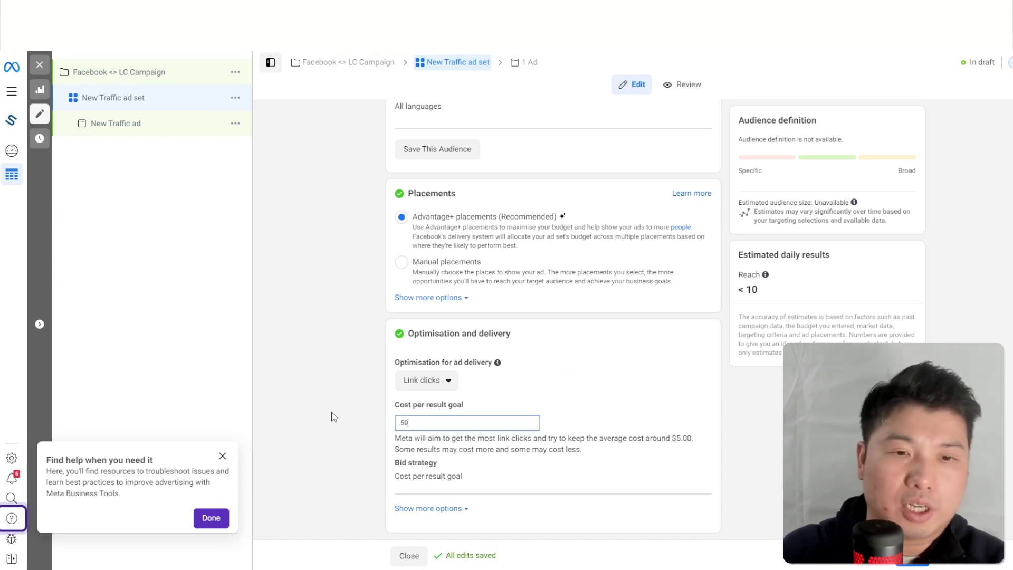
left_click(724, 407)
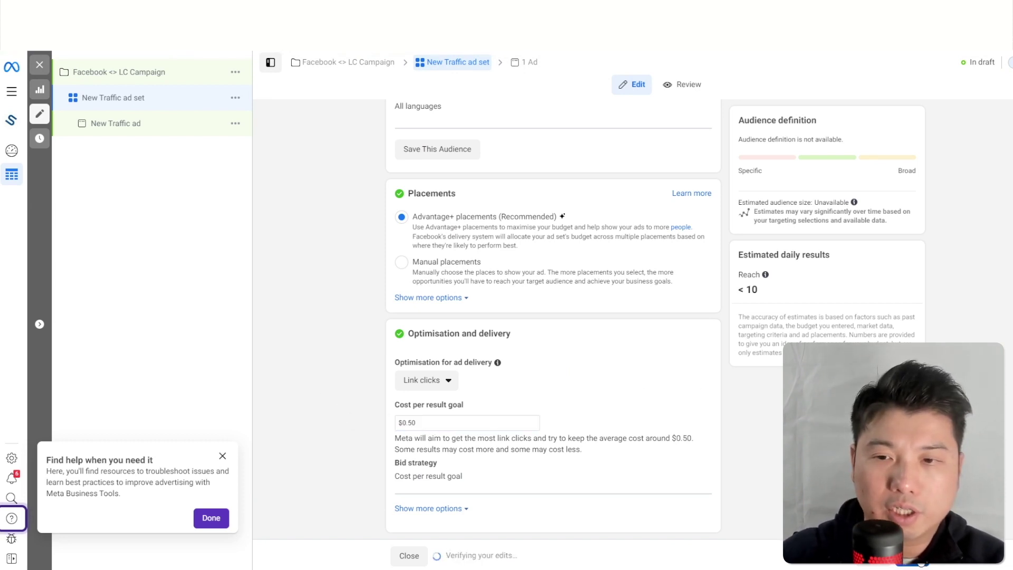
Continue to the New Traffic ad and review its setup, format and creative text fields
left_click(908, 555)
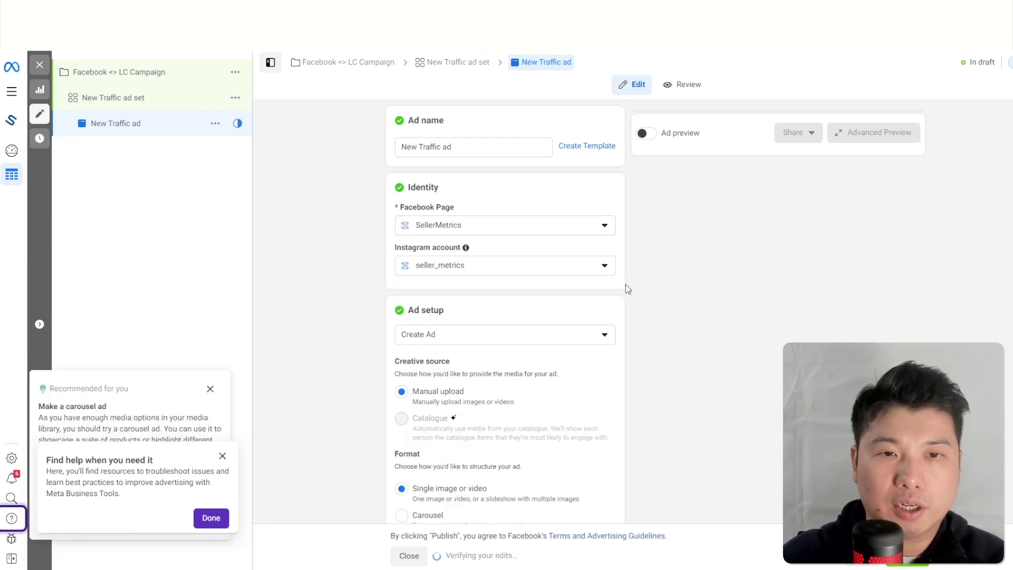
scroll(679, 373, "down", 4)
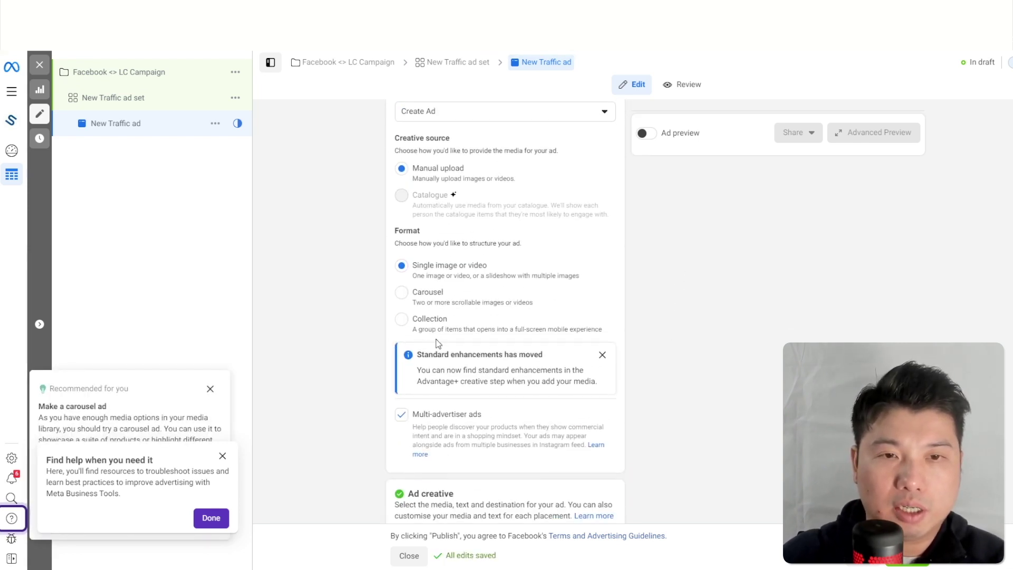
scroll(396, 338, "down", 5)
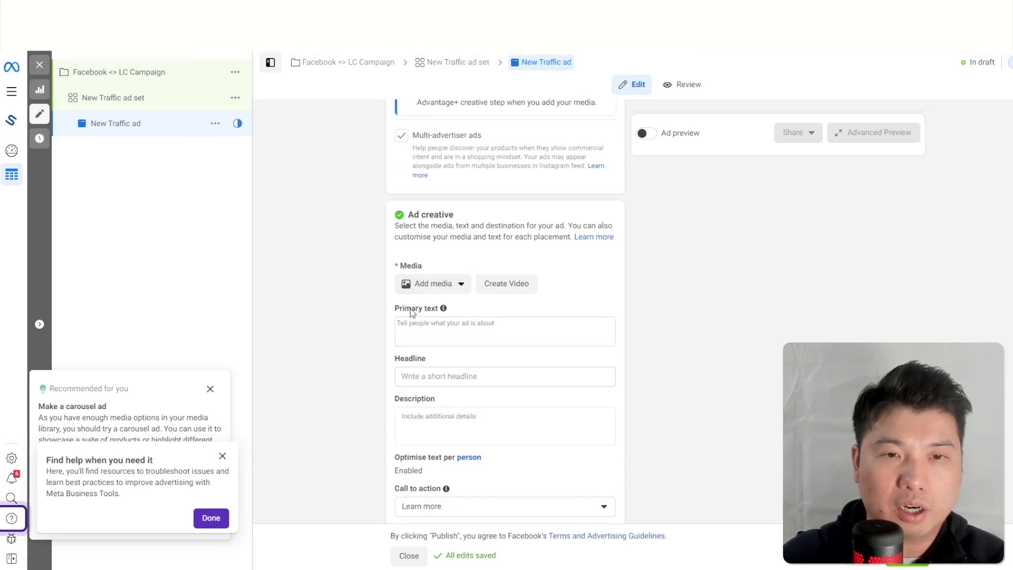
left_click(443, 330)
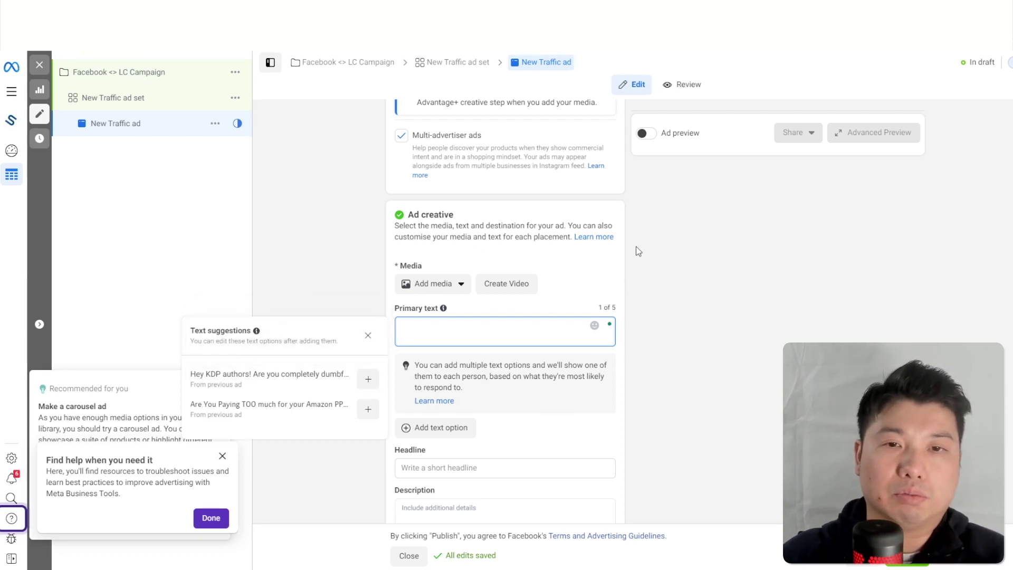
left_click(699, 265)
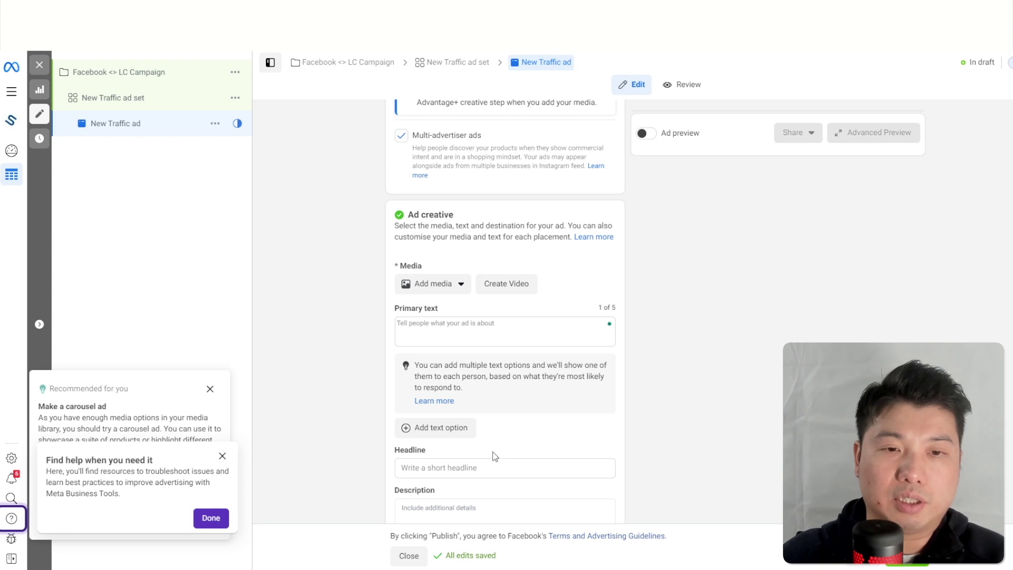
scroll(495, 456, "down", 3)
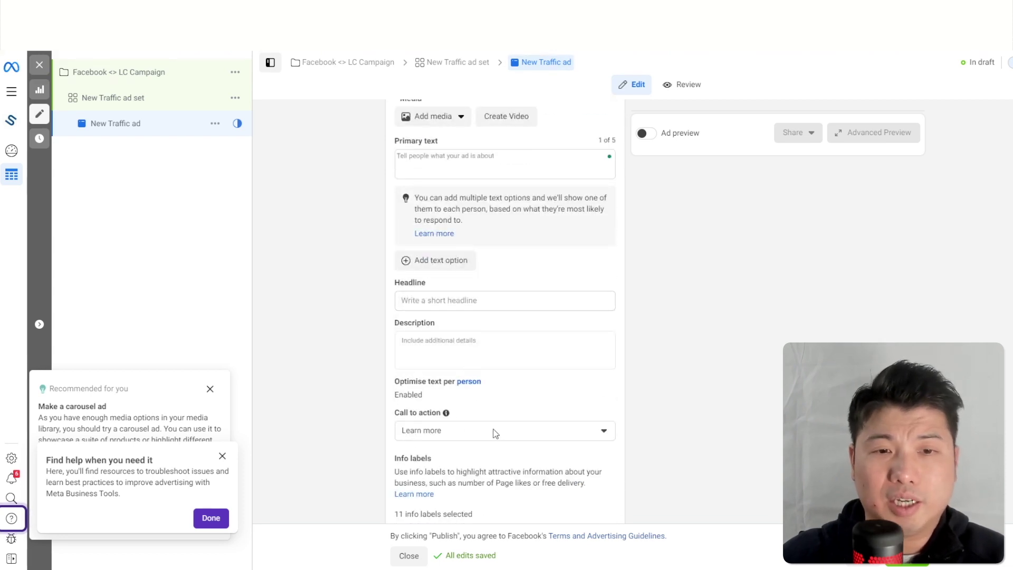
Close the promo page's thank-you message, paste the LandingCube page link as the ad's website URL, and review the ad preview
scroll(493, 427, "down", 6)
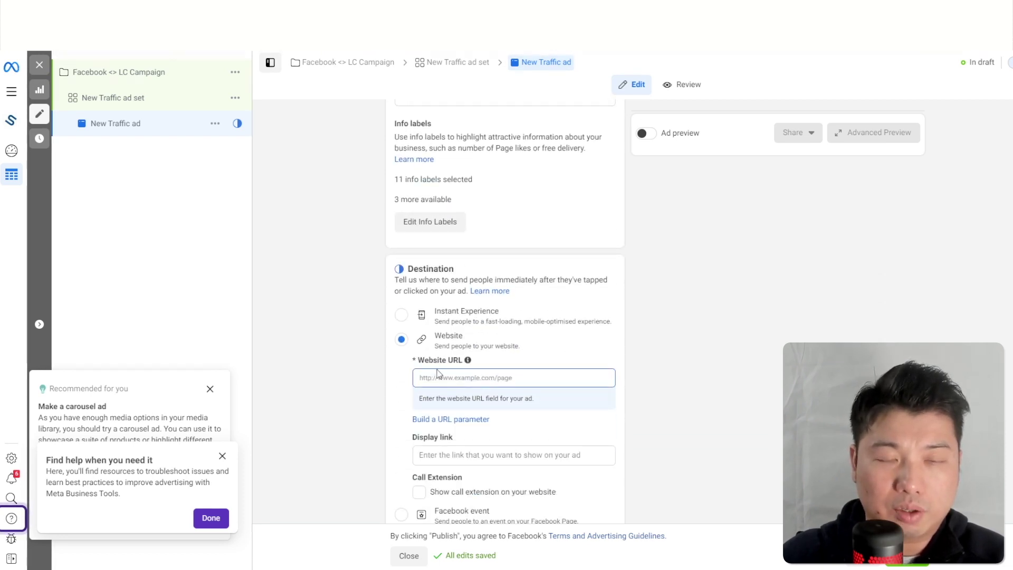
left_click(436, 378)
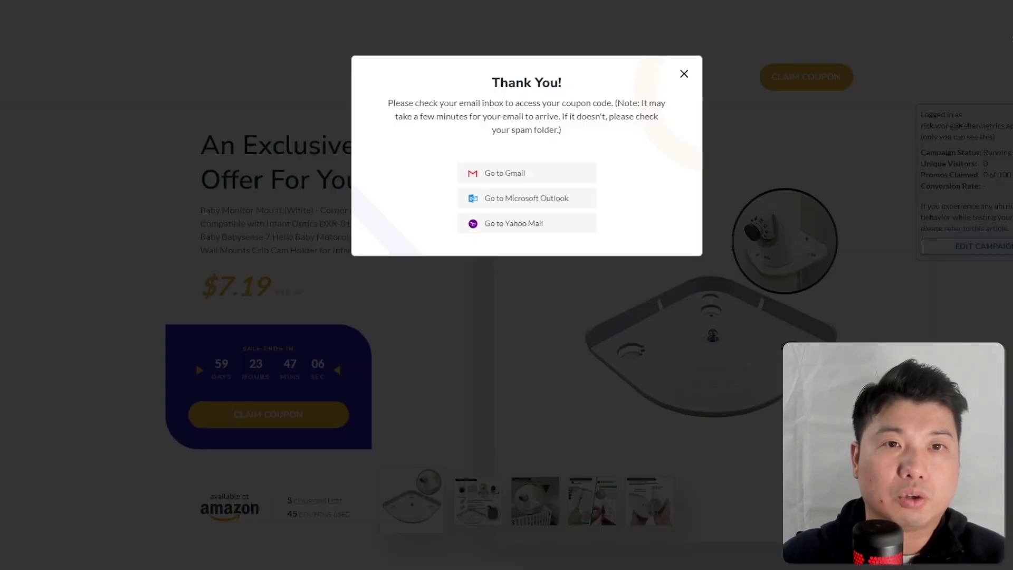
left_click(684, 76)
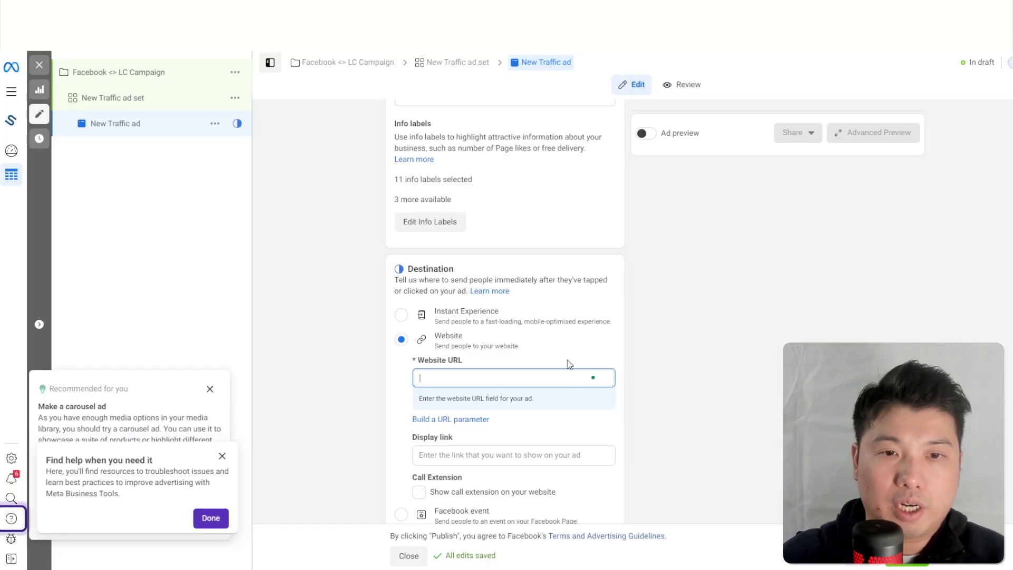
key("ctrl+v")
scroll(568, 362, "up", 5)
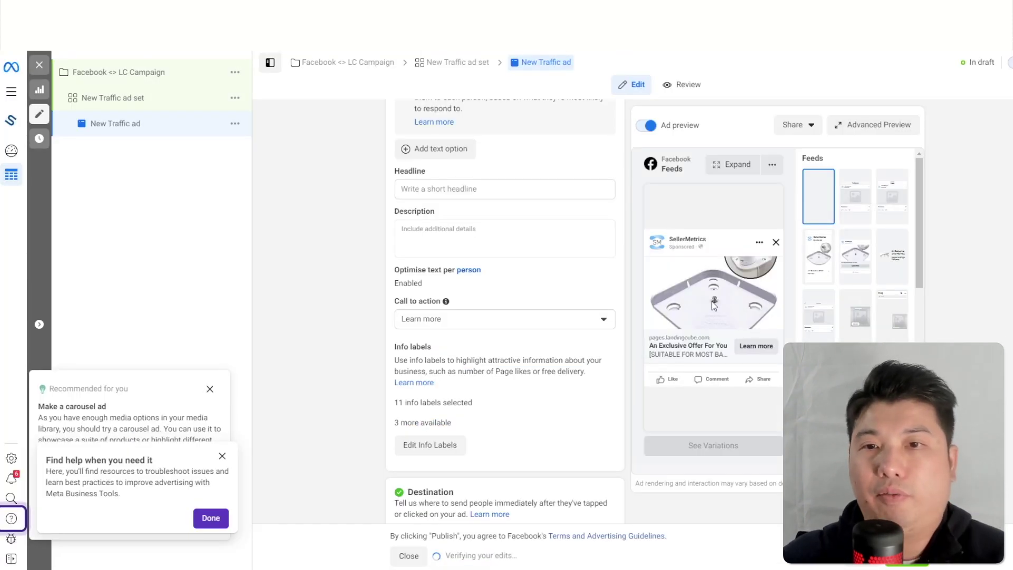
scroll(450, 402, "up", 7)
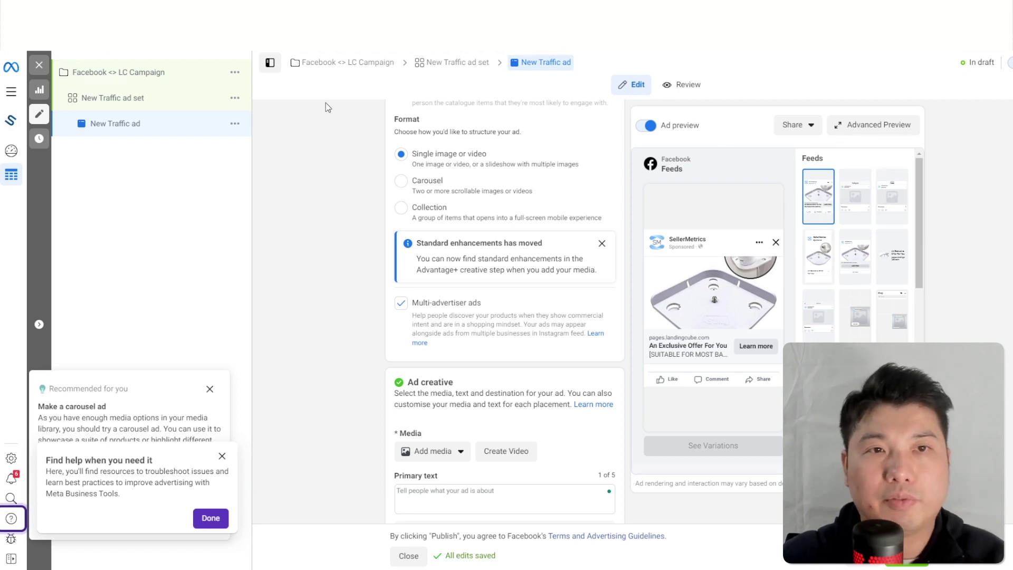
scroll(486, 448, "down", 6)
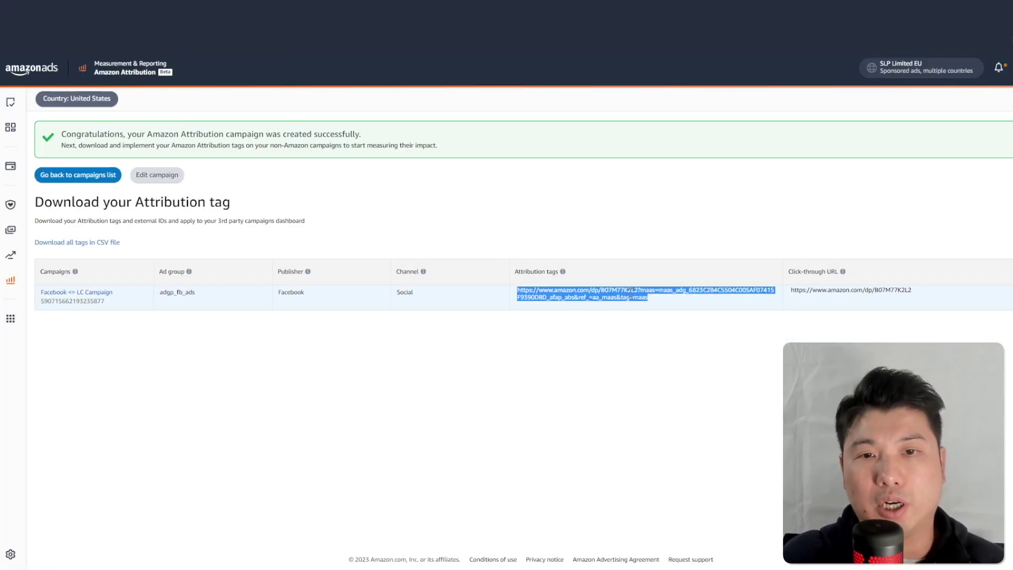
Switch to Amazon Attribution and highlight the attribution tag URL of the Facebook <> LC Campaign
left_click_drag(640, 297, 473, 304)
left_click_drag(728, 295, 473, 296)
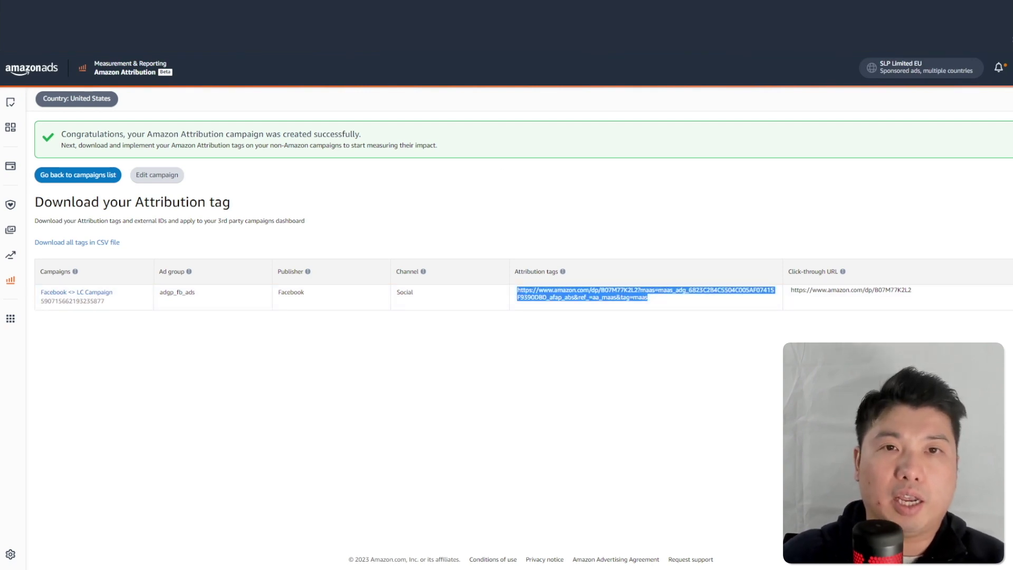